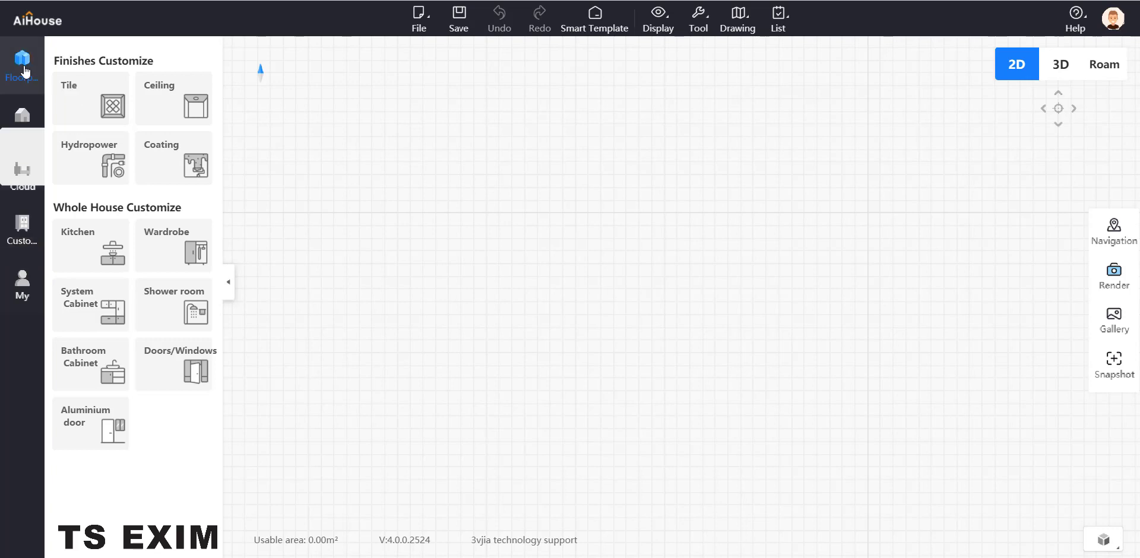
# Step: Place a rectangular room from the preset shapes in the empty plan and set its vertical walls' length to 6000 mm
pyautogui.scroll(-5, 178, 390)
pyautogui.scroll(-1, 178, 391)
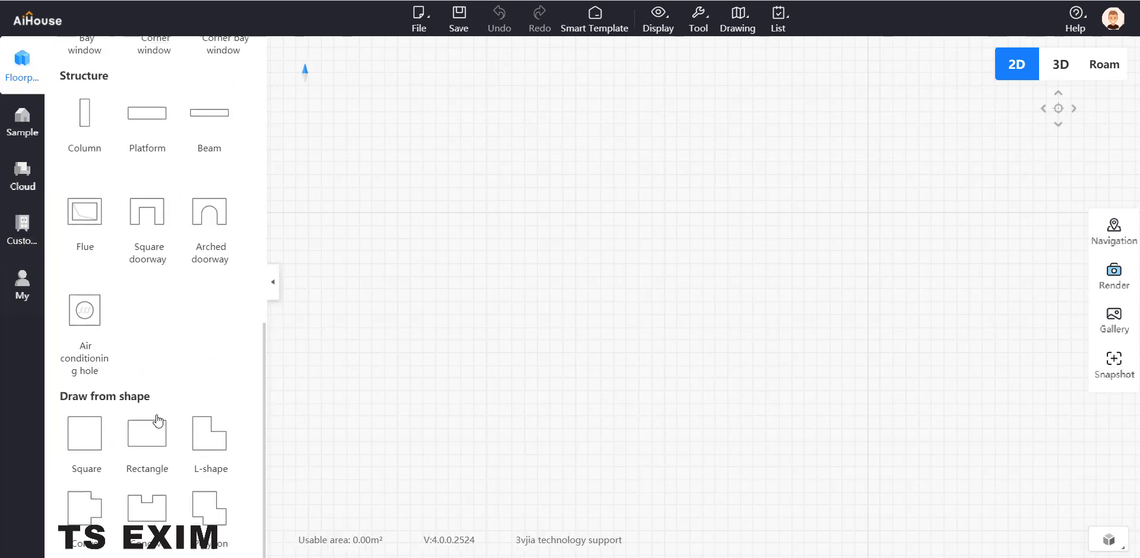
pyautogui.moveTo(147, 429)
pyautogui.mouseDown()
pyautogui.moveTo(368, 374)
pyautogui.moveTo(701, 229)
pyautogui.mouseUp()
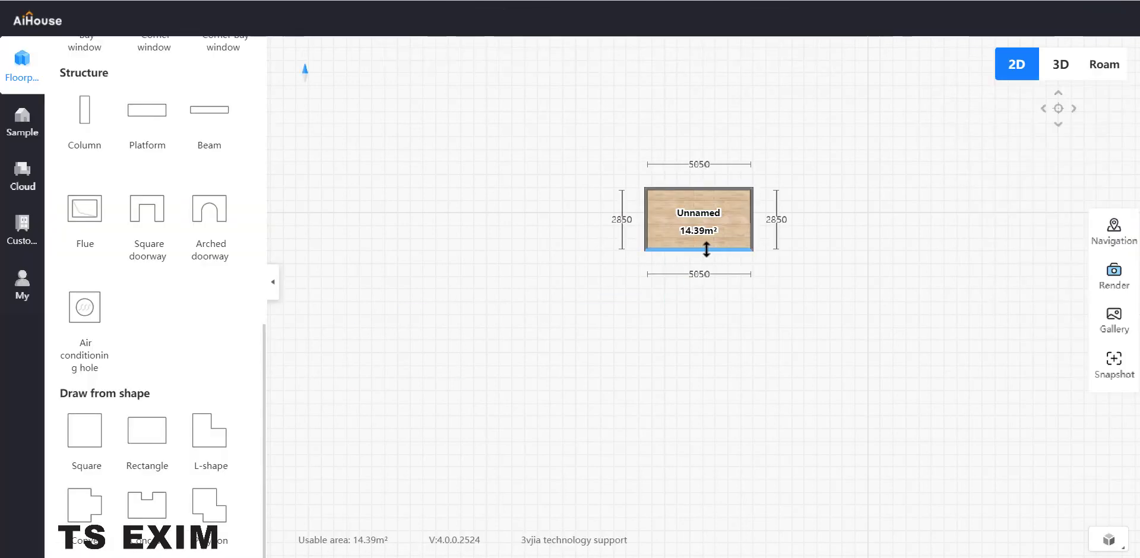
pyautogui.click(693, 250)
pyautogui.scroll(2, 669, 241)
pyautogui.click(656, 189)
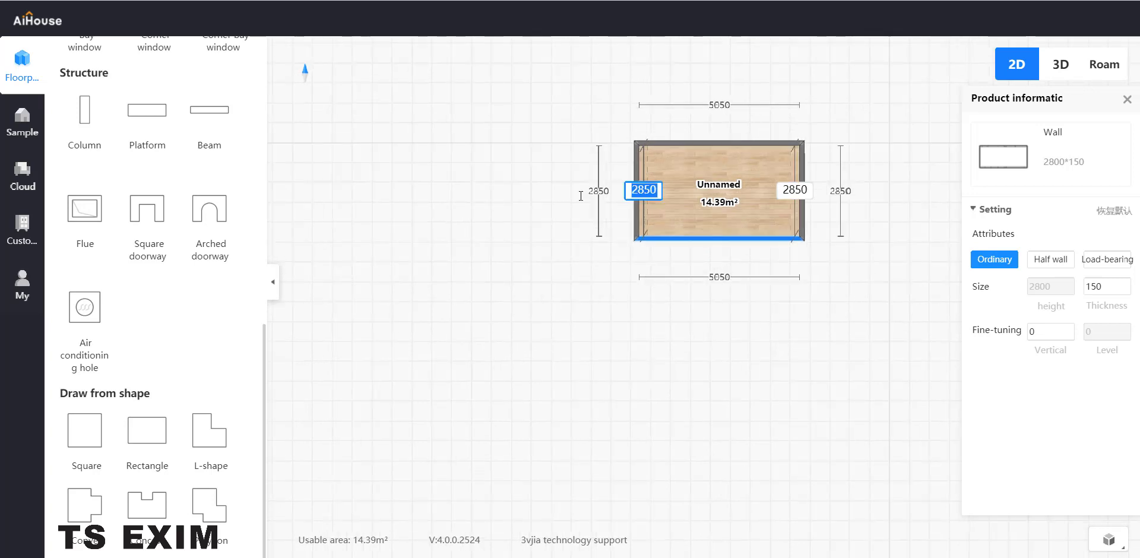
pyautogui.write('6000')
pyautogui.press('Return')
# Step: Set the room's horizontal walls' length to 6000 mm
pyautogui.click(801, 199)
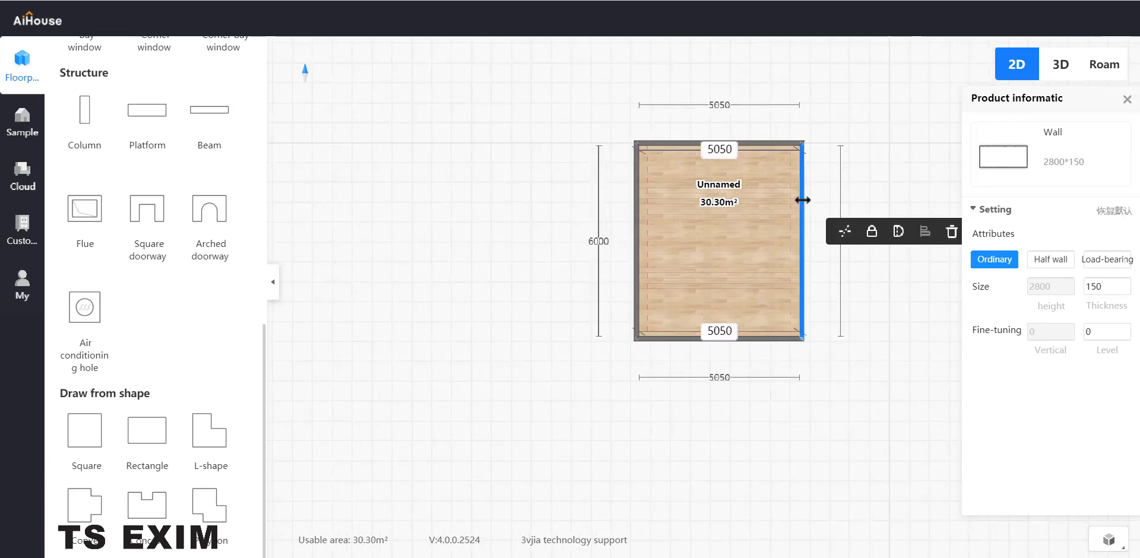
pyautogui.click(735, 154)
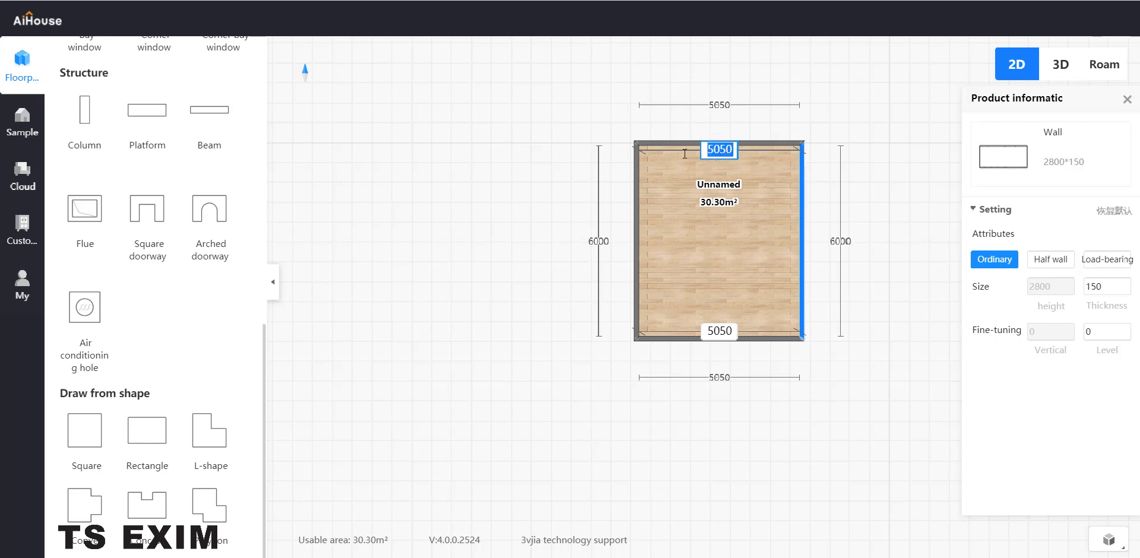
pyautogui.write('6000')
pyautogui.press('Return')
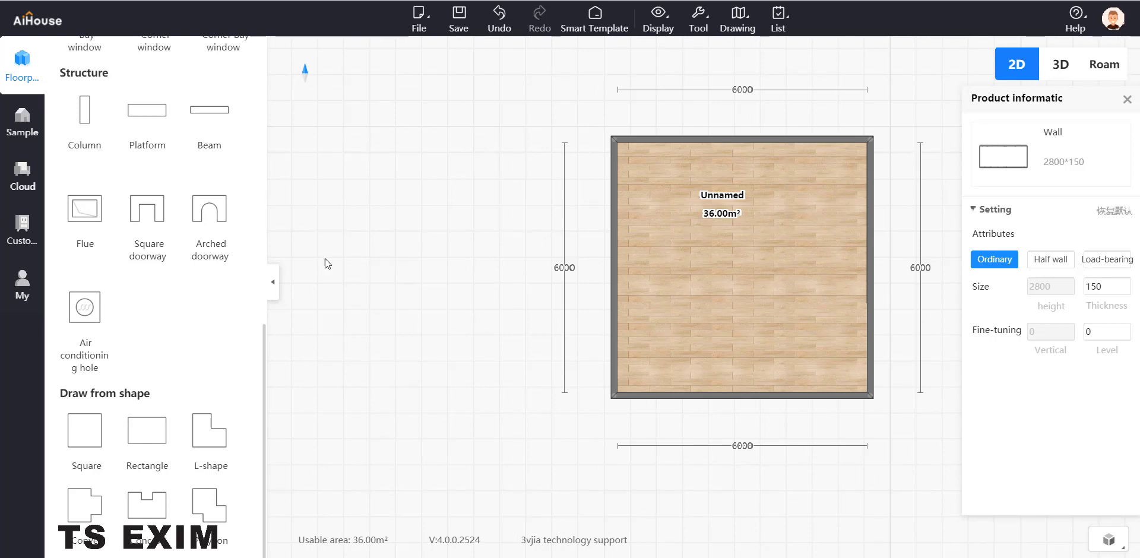
# Step: Set the room's horizontal walls' length to 8000 mm
pyautogui.click(869, 212)
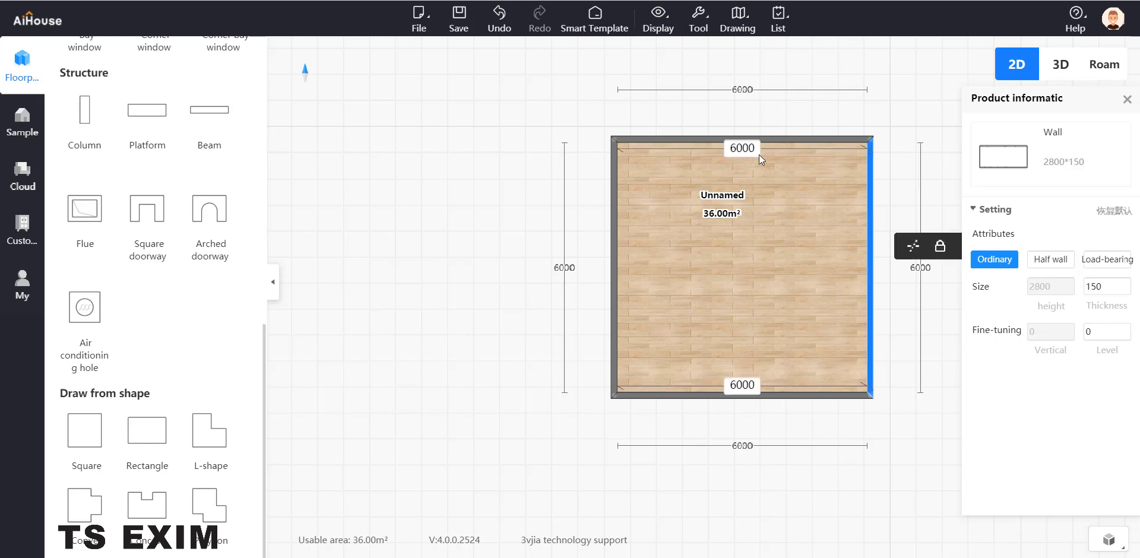
pyautogui.doubleClick(734, 148)
pyautogui.write('8000')
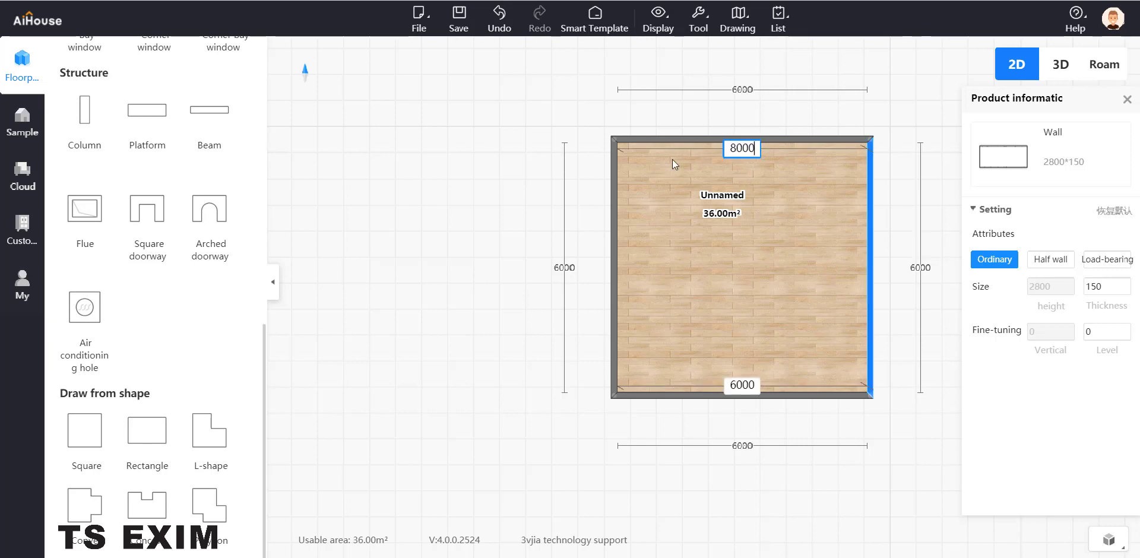
pyautogui.press('Return')
pyautogui.click(472, 251)
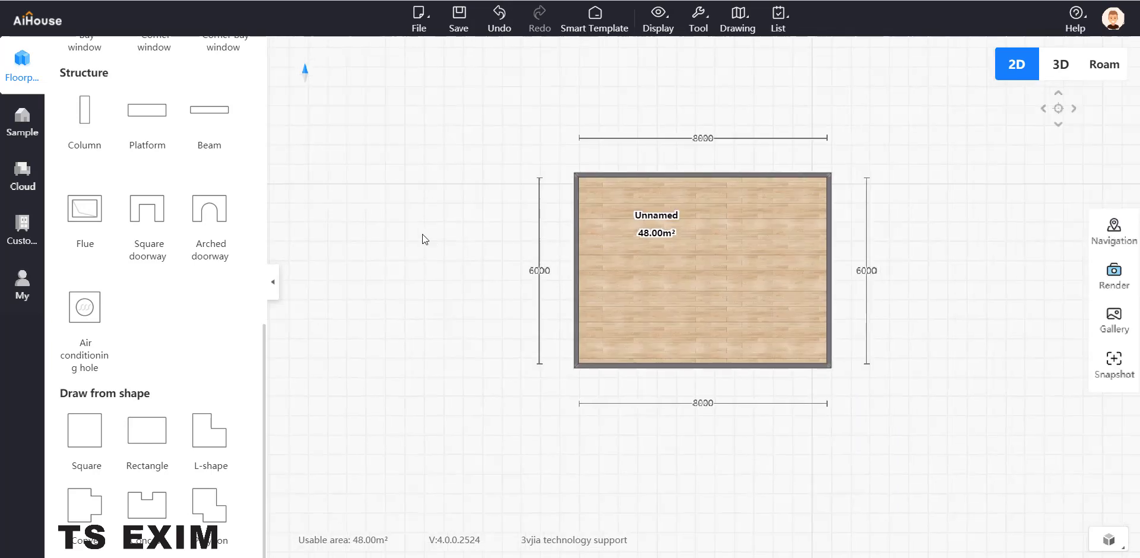
# Step: Place a second rectangular room below the first and set its vertical walls' length to 3000 mm
pyautogui.click(131, 441)
pyautogui.click(640, 491)
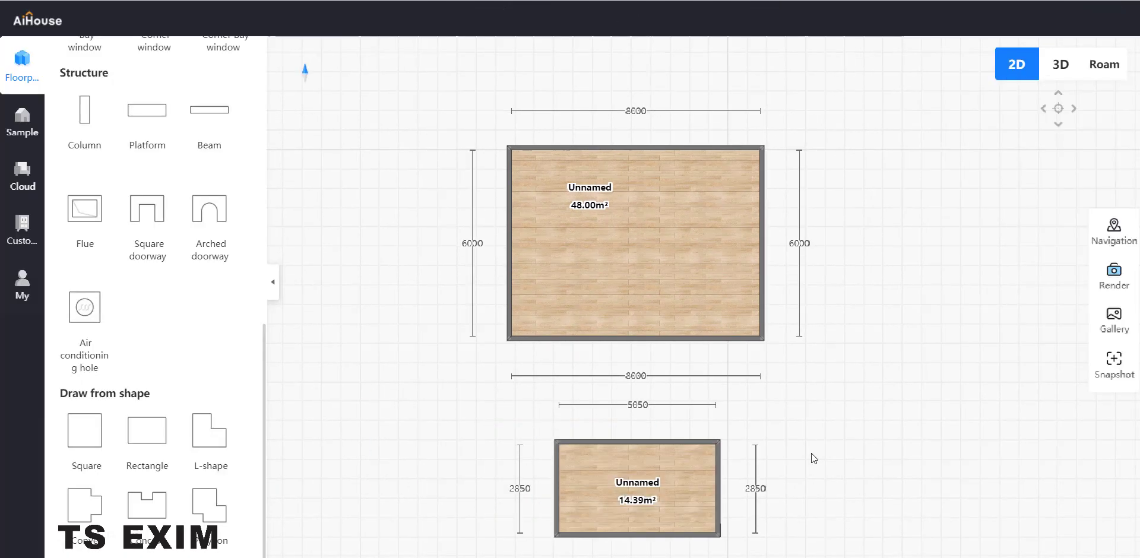
pyautogui.click(702, 476)
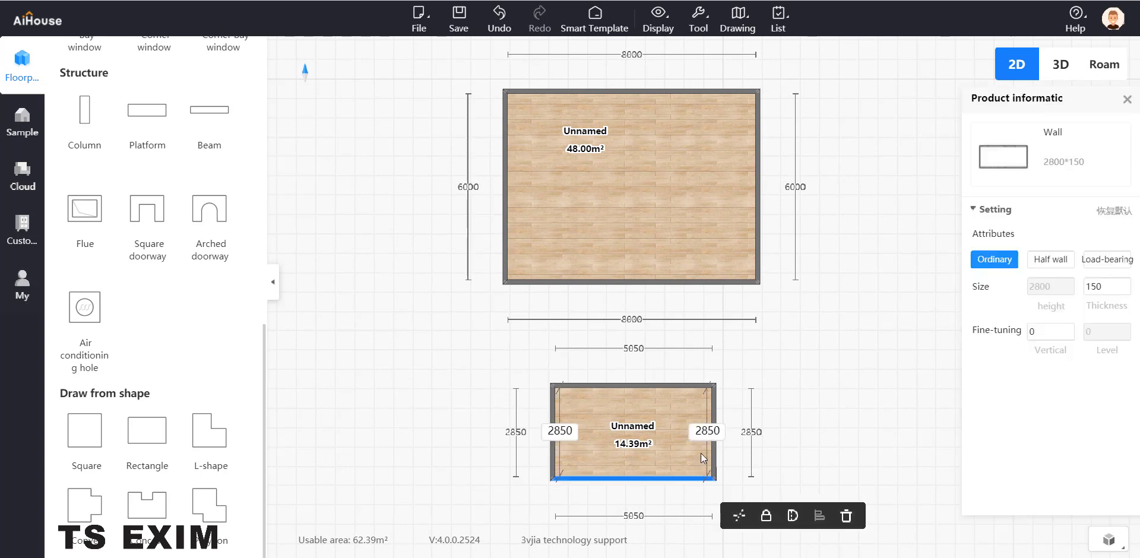
pyautogui.moveTo(725, 430); pyautogui.dragTo(682, 437)
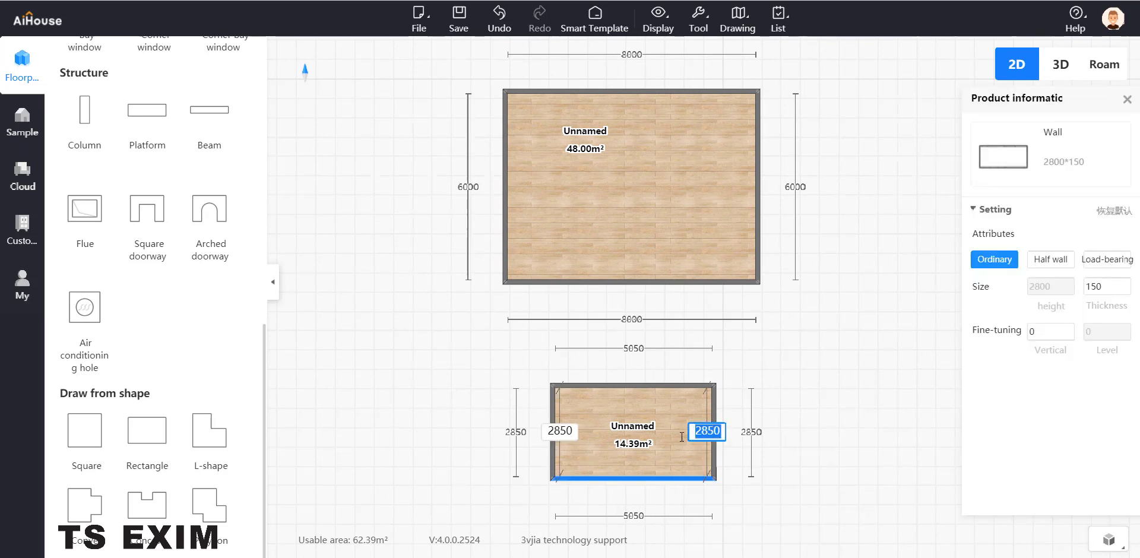
pyautogui.write('3000')
pyautogui.press('Return')
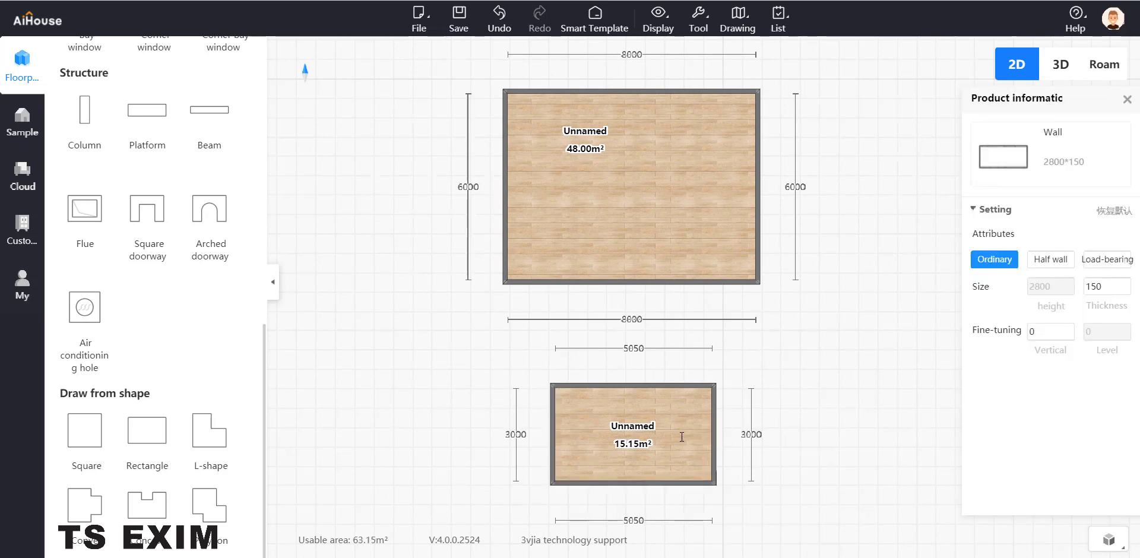
# Step: Set the horizontal walls' length of the smaller lower room to 5000 mm
pyautogui.click(715, 423)
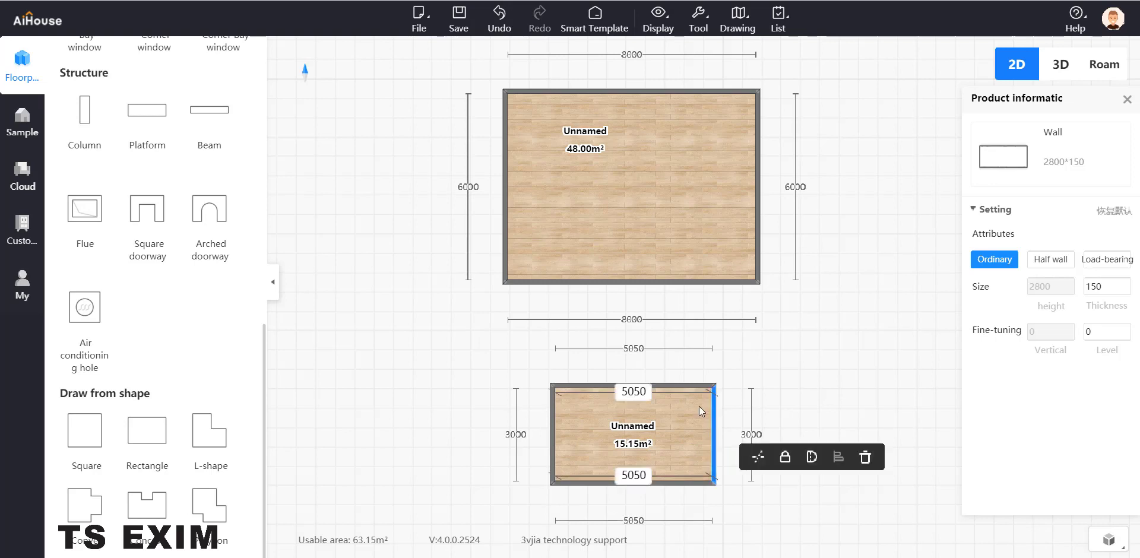
pyautogui.moveTo(648, 392); pyautogui.dragTo(590, 393)
pyautogui.write('5')
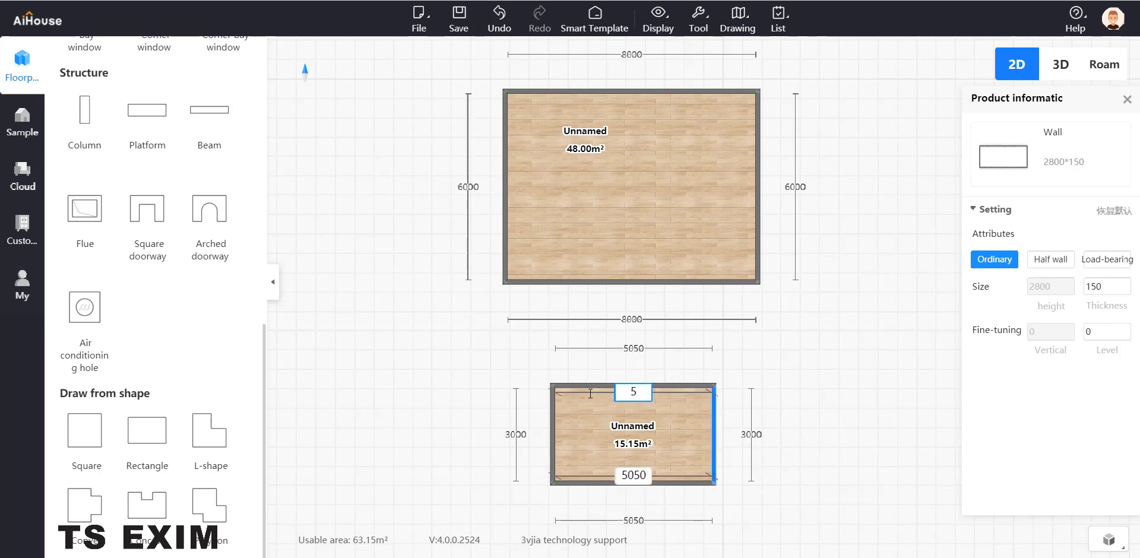
pyautogui.press('Return')
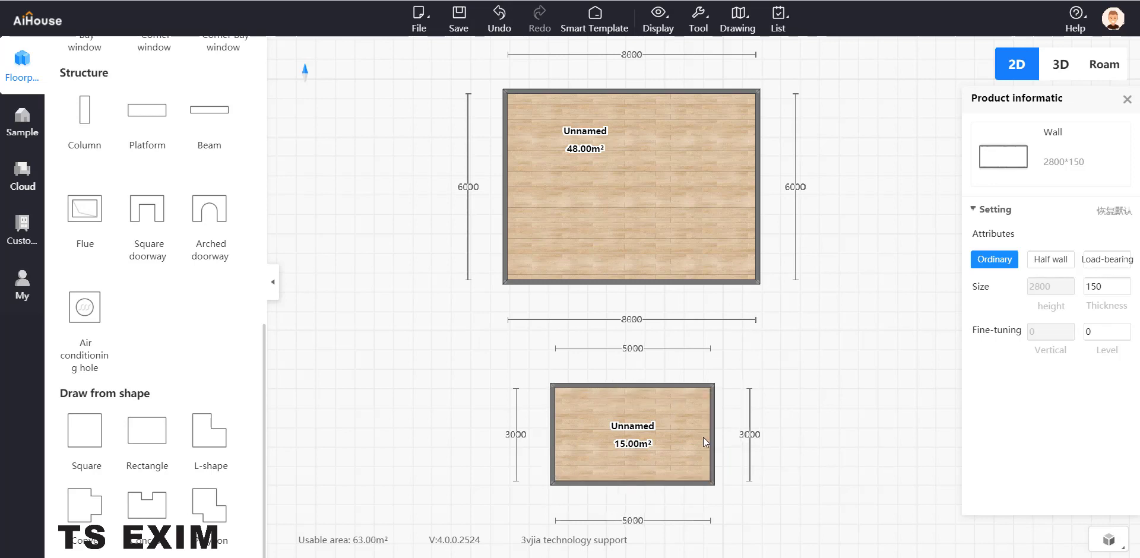
pyautogui.moveTo(672, 441); pyautogui.dragTo(683, 440)
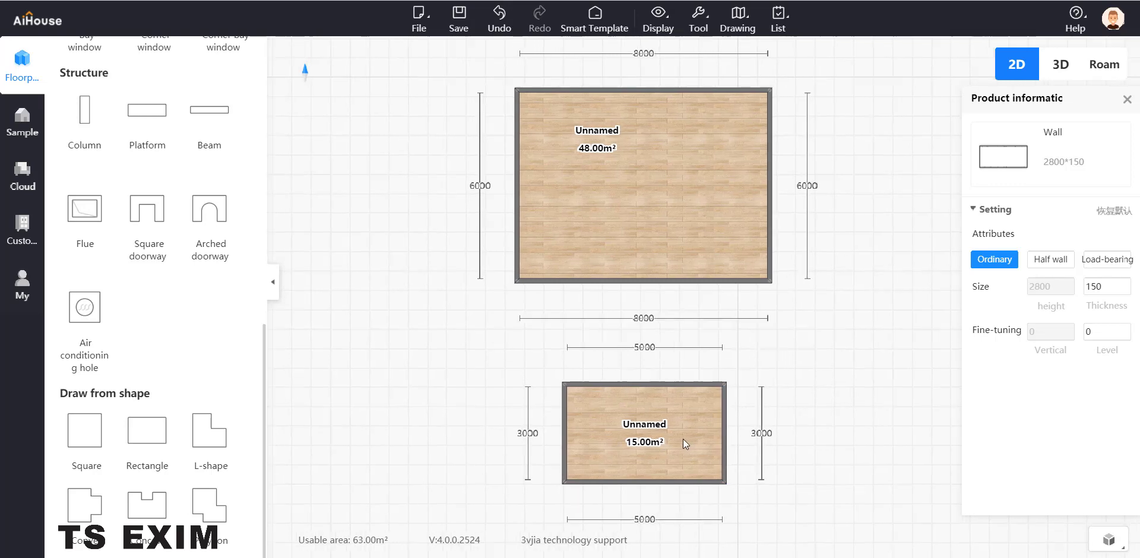
# Step: Set the current storey height to 3000 mm in the wall settings and close the settings and room properties
pyautogui.click(682, 440)
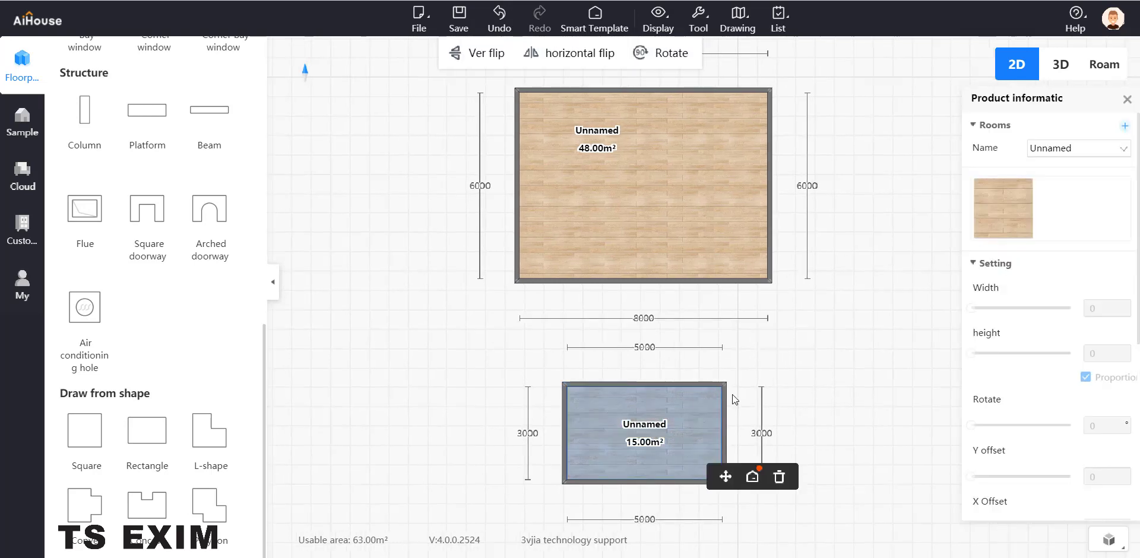
pyautogui.click(683, 191)
pyautogui.click(698, 13)
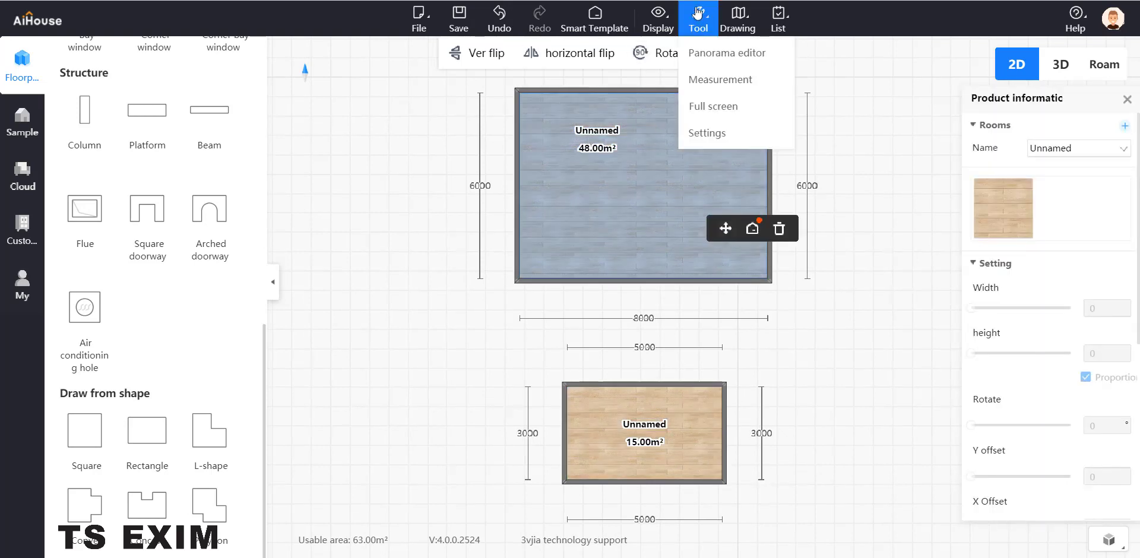
pyautogui.click(714, 134)
pyautogui.moveTo(784, 229); pyautogui.dragTo(684, 229)
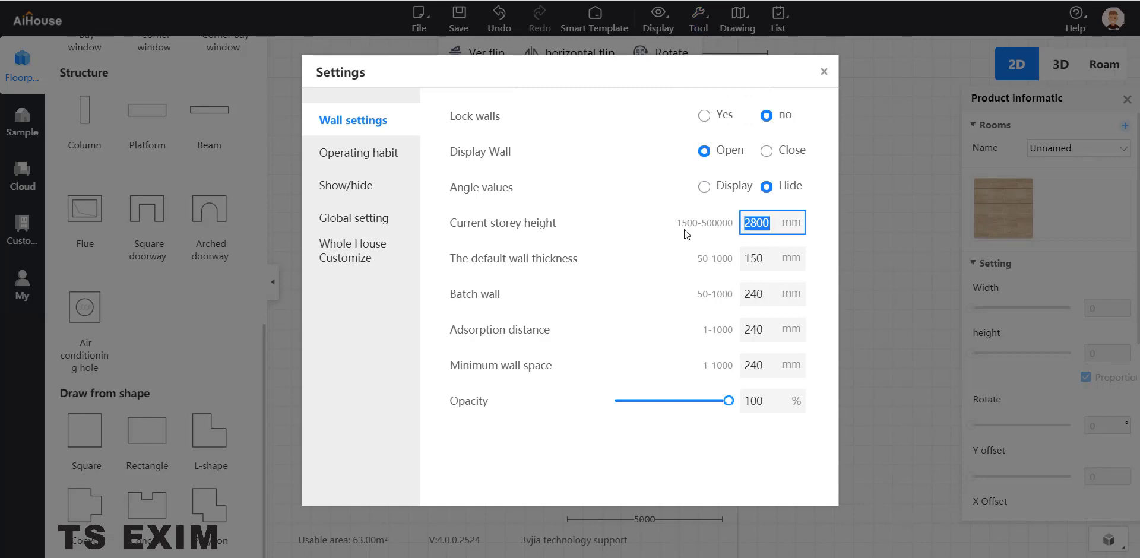
pyautogui.write('3000')
pyautogui.press('Return')
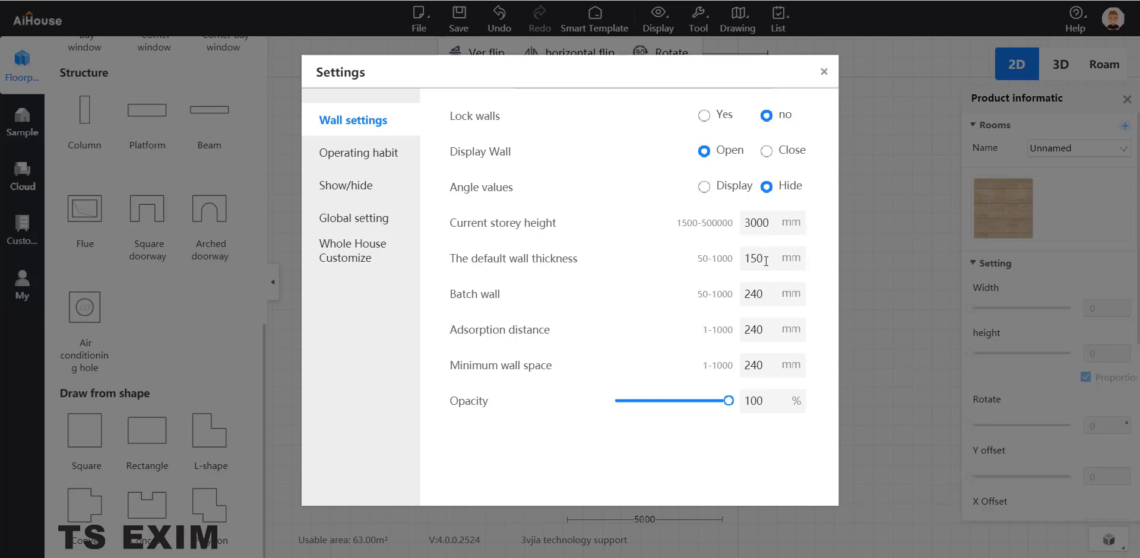
pyautogui.click(844, 74)
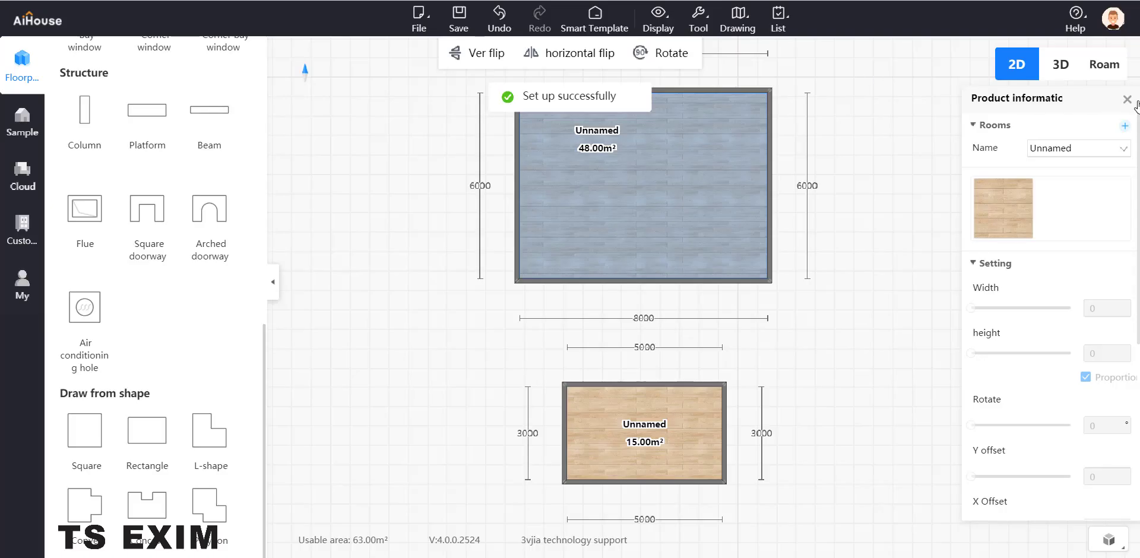
pyautogui.click(1127, 99)
pyautogui.click(857, 247)
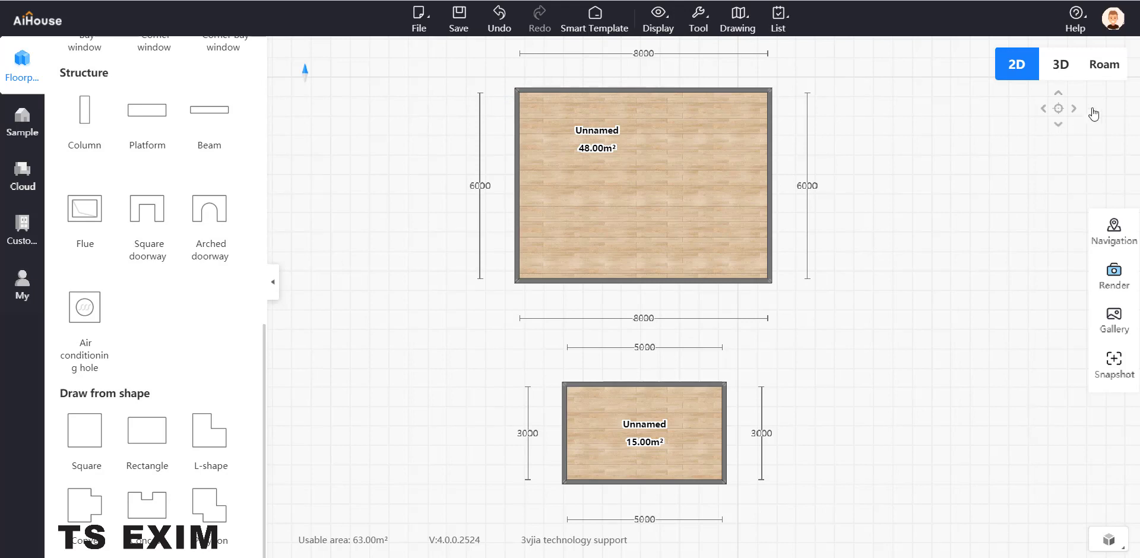
# Step: Inspect the room's interior walls, cornice and floor in Roam view and return to the 2D plan
pyautogui.click(1116, 73)
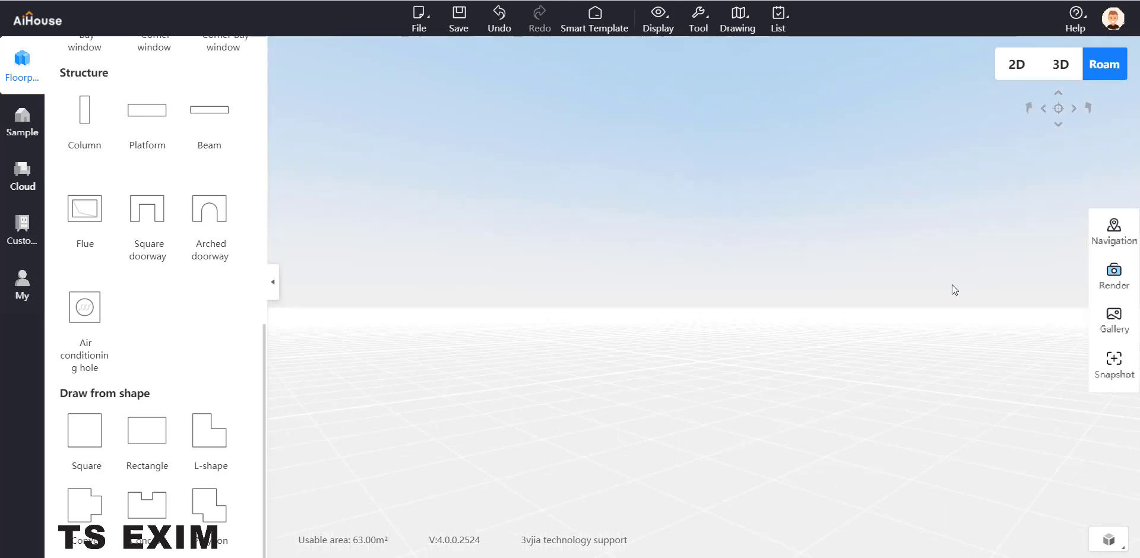
pyautogui.click(1035, 254)
pyautogui.click(1123, 99)
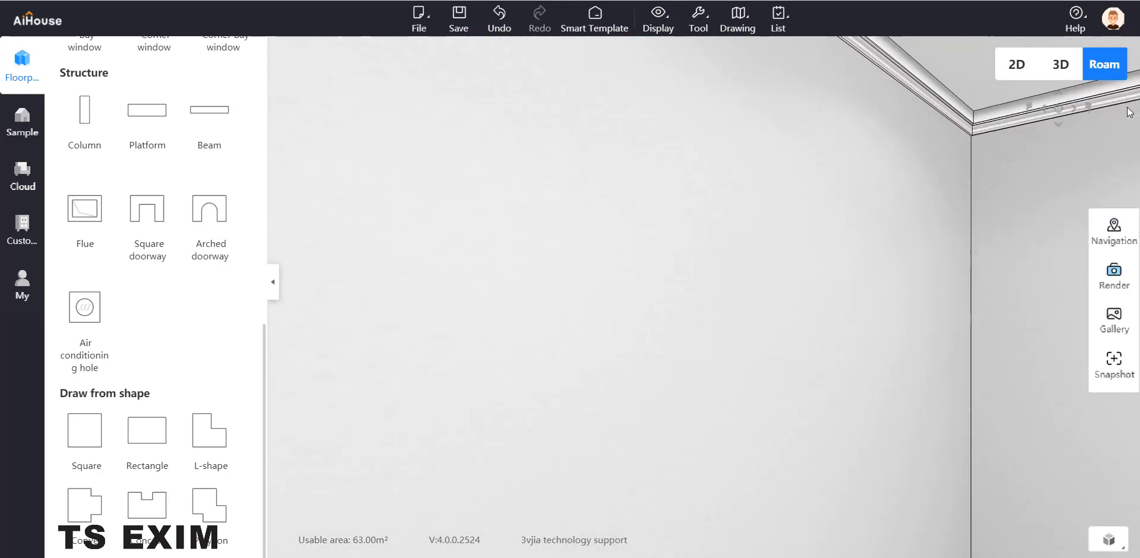
pyautogui.click(1058, 110)
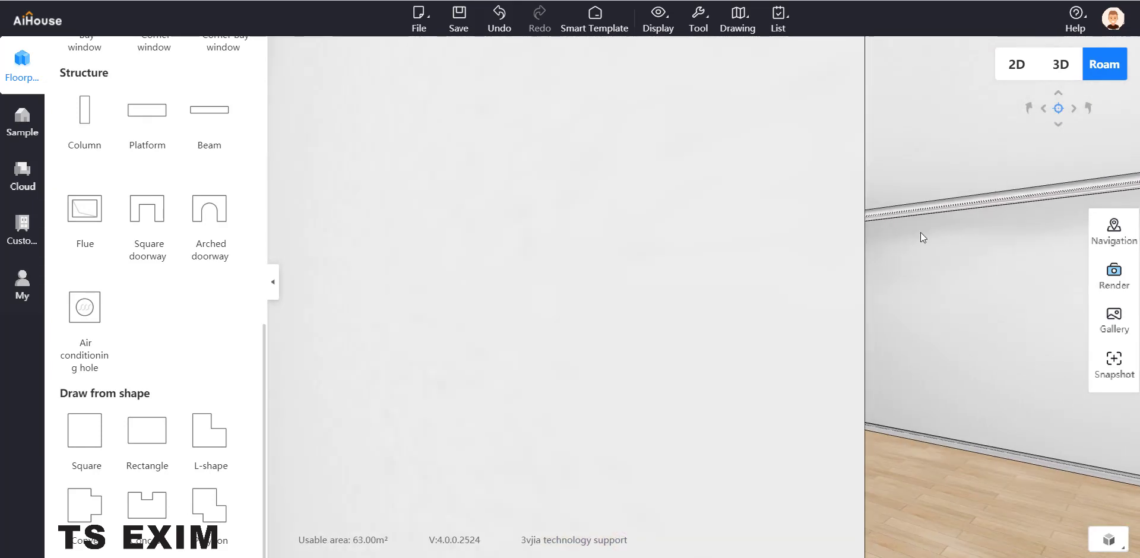
pyautogui.moveTo(920, 233); pyautogui.dragTo(682, 358)
pyautogui.click(1012, 68)
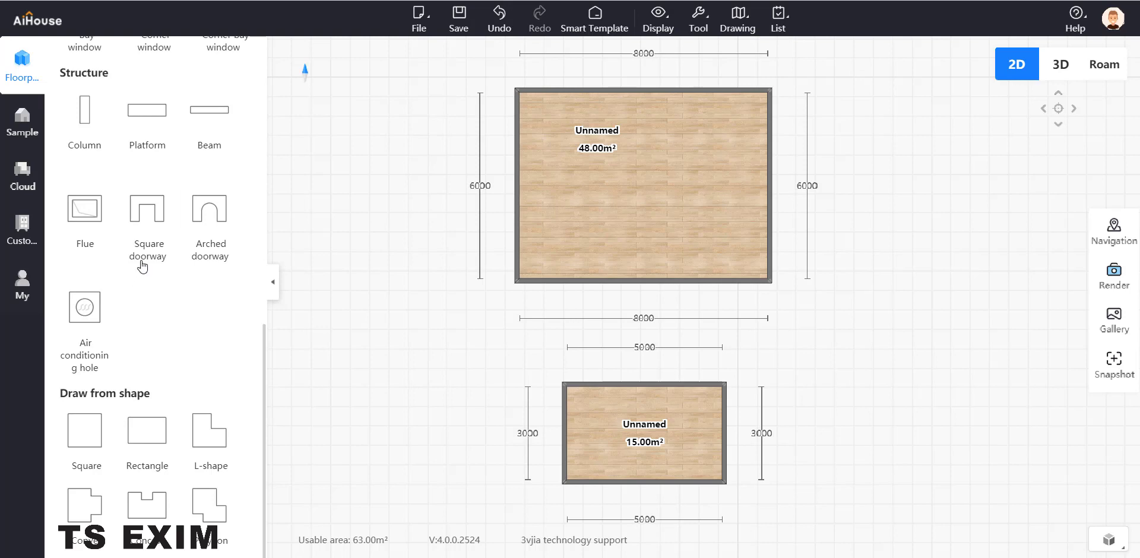
# Step: Add a single door low on the large room's left wall and a rect window on each of its upper and lower walls
pyautogui.scroll(10, 143, 267)
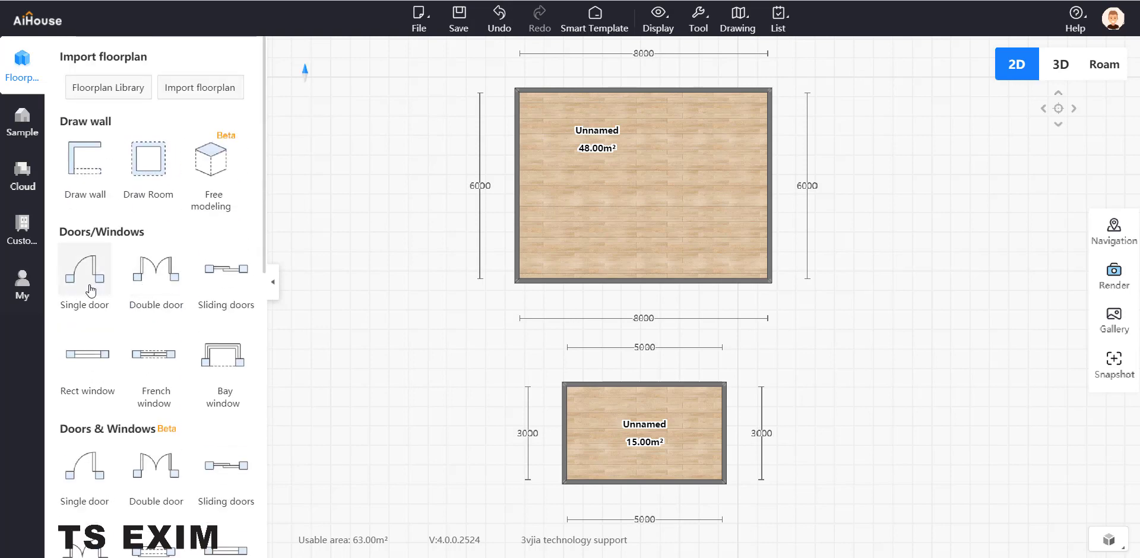
pyautogui.moveTo(91, 289); pyautogui.dragTo(512, 247)
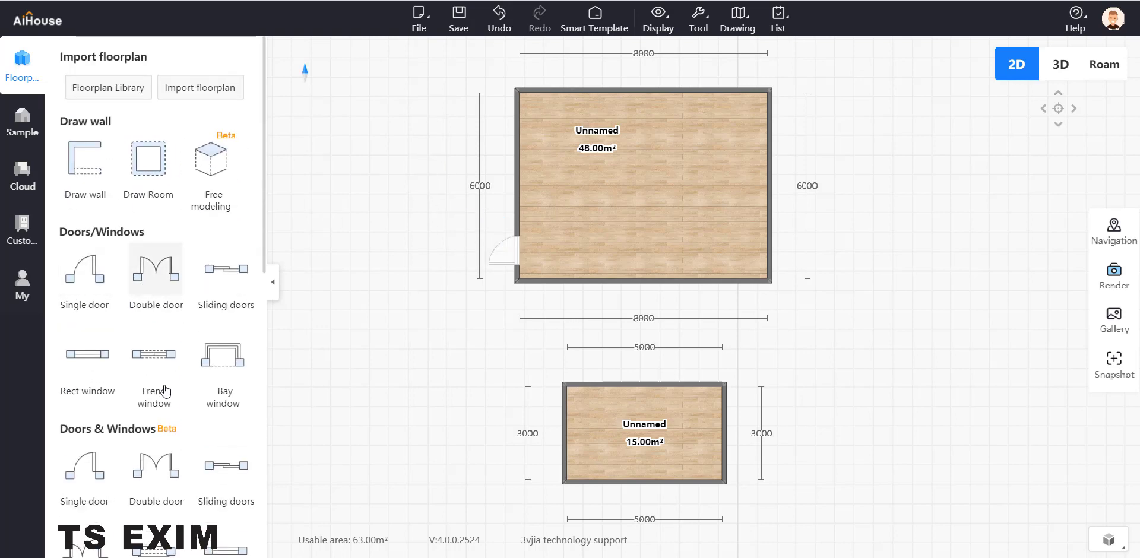
pyautogui.moveTo(90, 356); pyautogui.dragTo(634, 90)
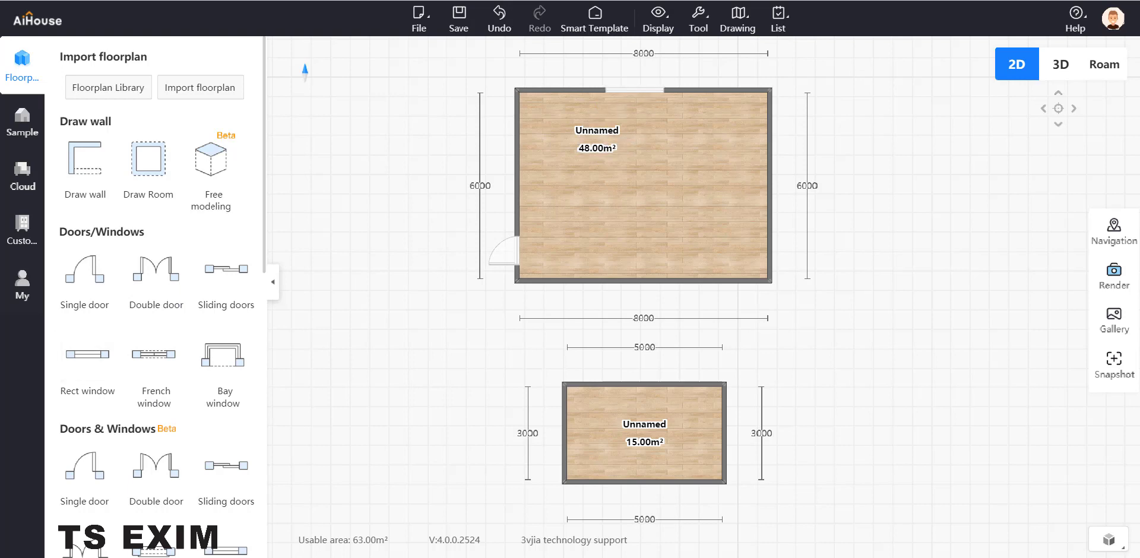
pyautogui.moveTo(95, 381); pyautogui.dragTo(657, 281)
# Step: Switch to Roam view inside the room and hide the crown molding and the trim/skirting
pyautogui.click(1105, 64)
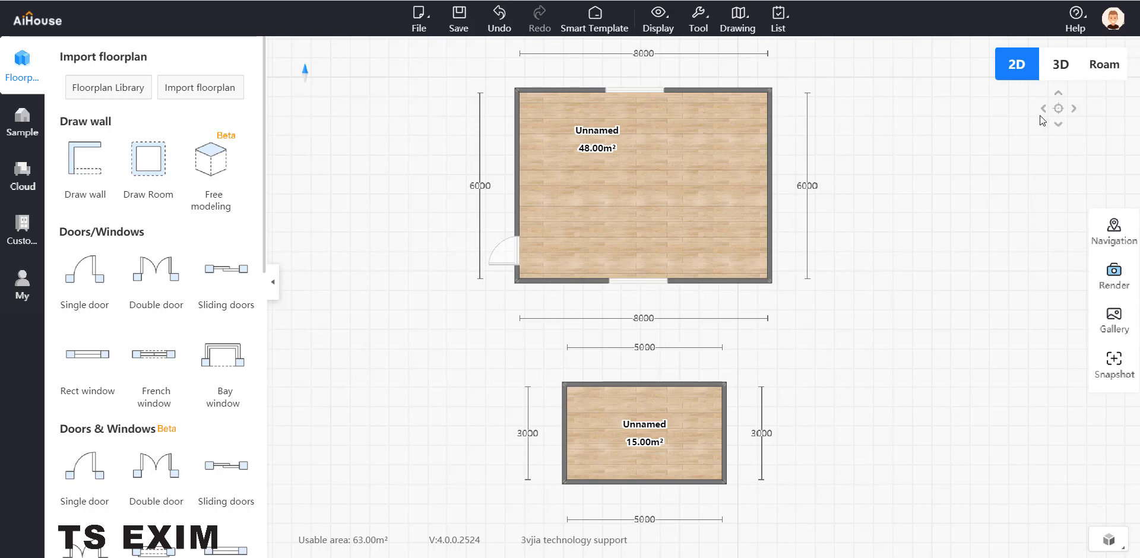
pyautogui.click(724, 390)
pyautogui.moveTo(724, 390); pyautogui.dragTo(1116, 398)
pyautogui.moveTo(750, 408); pyautogui.dragTo(710, 523)
pyautogui.moveTo(521, 422); pyautogui.dragTo(641, 255)
pyautogui.click(659, 21)
pyautogui.click(682, 160)
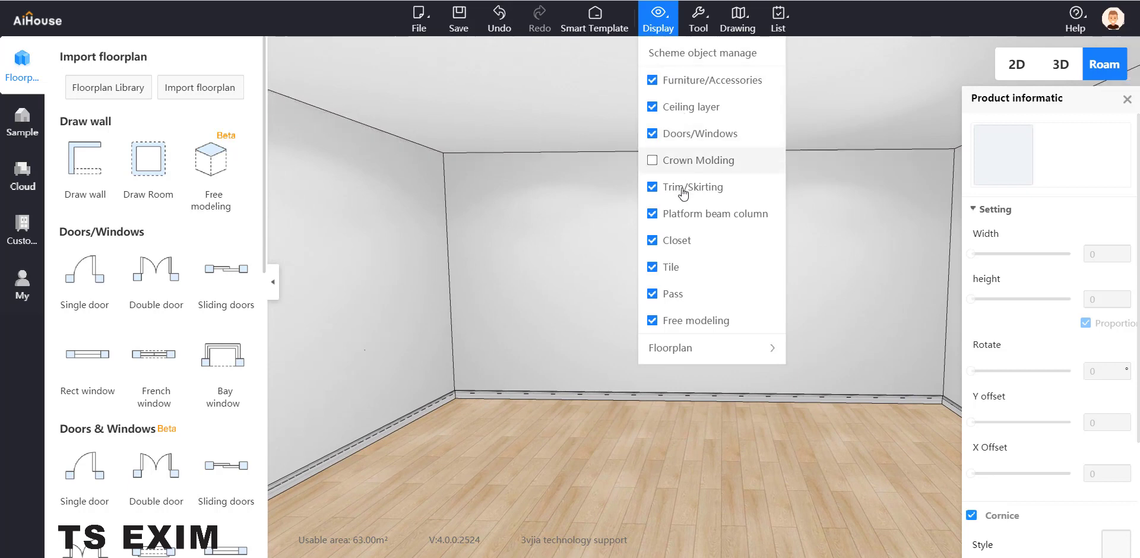
pyautogui.click(683, 187)
pyautogui.click(1127, 100)
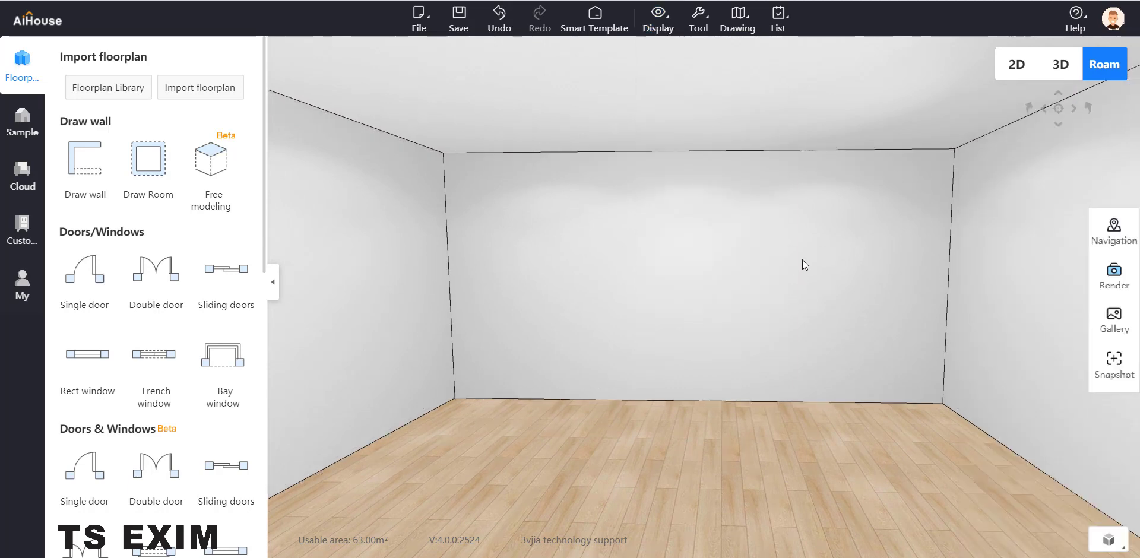
# Step: Open the custom aluminium door and window design module and enter its Winter Garden modeling environment
pyautogui.moveTo(804, 262); pyautogui.dragTo(825, 150)
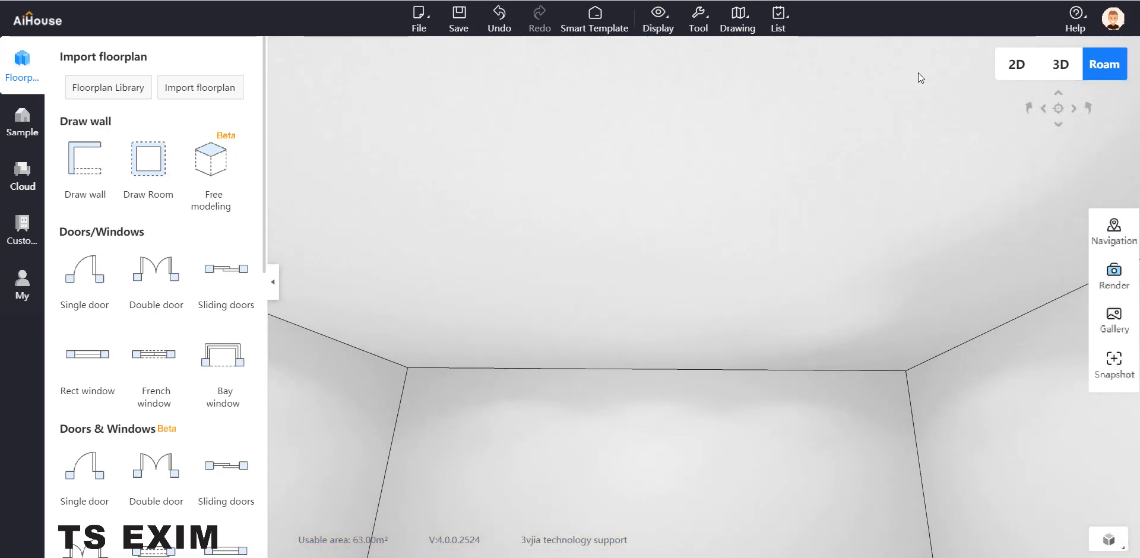
pyautogui.click(22, 229)
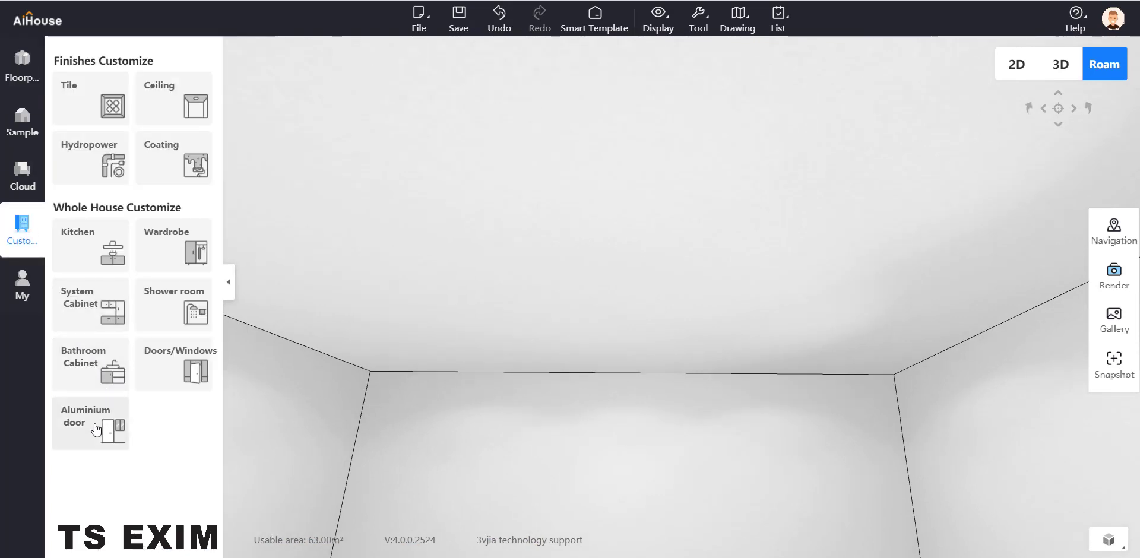
pyautogui.click(150, 385)
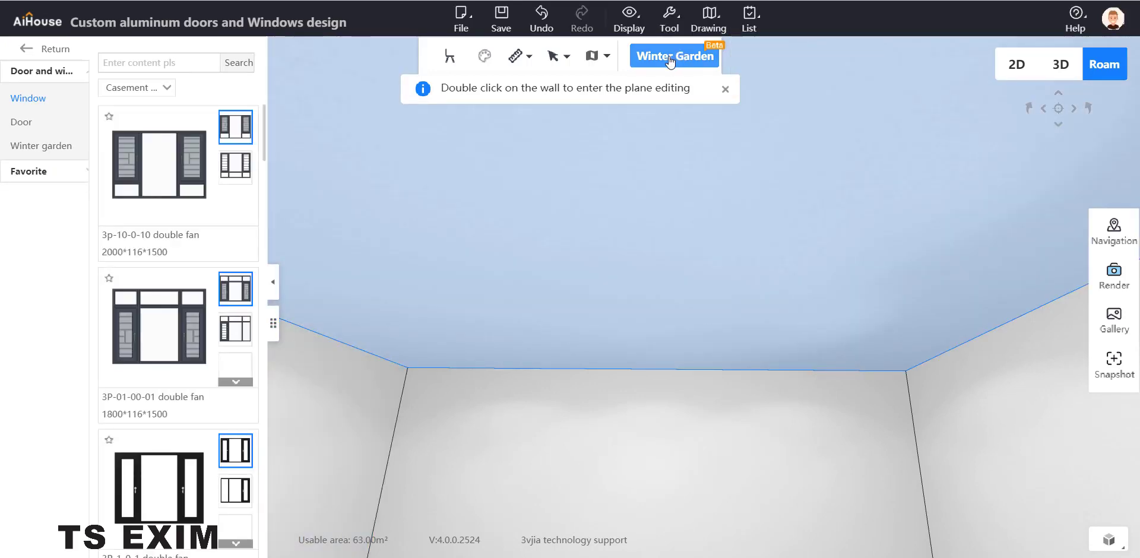
pyautogui.click(682, 58)
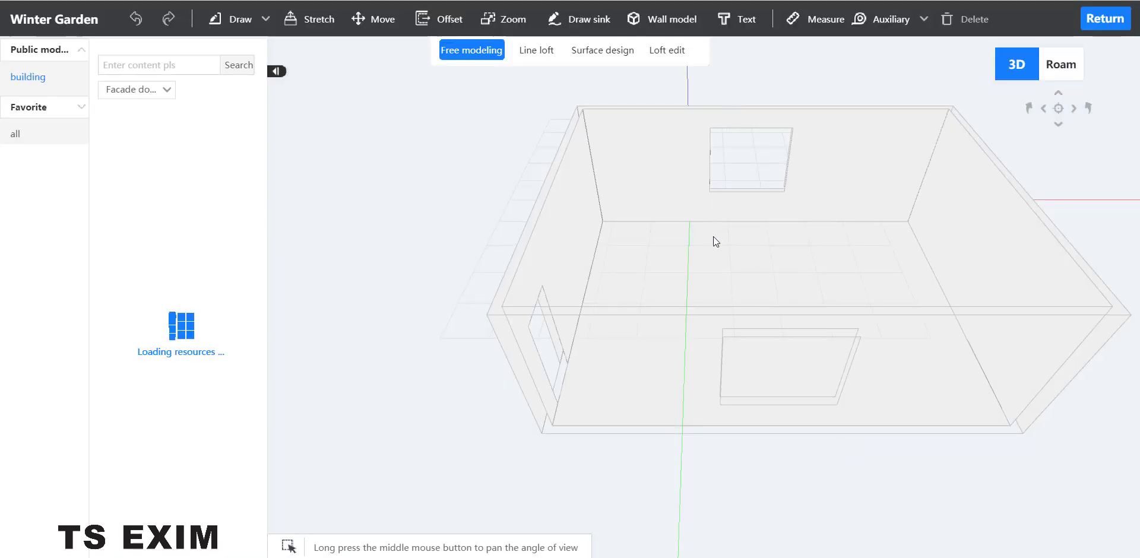
# Step: Turn on the wall model and delete the larger room's solid wall model, keeping the smaller room's
pyautogui.scroll(-5, 714, 238)
pyautogui.moveTo(629, 306); pyautogui.dragTo(1003, 337, button='middle')
pyautogui.moveTo(1003, 338)
pyautogui.mouseDown(button='right')
pyautogui.moveTo(991, 348)
pyautogui.moveTo(990, 338)
pyautogui.mouseUp(button='right')
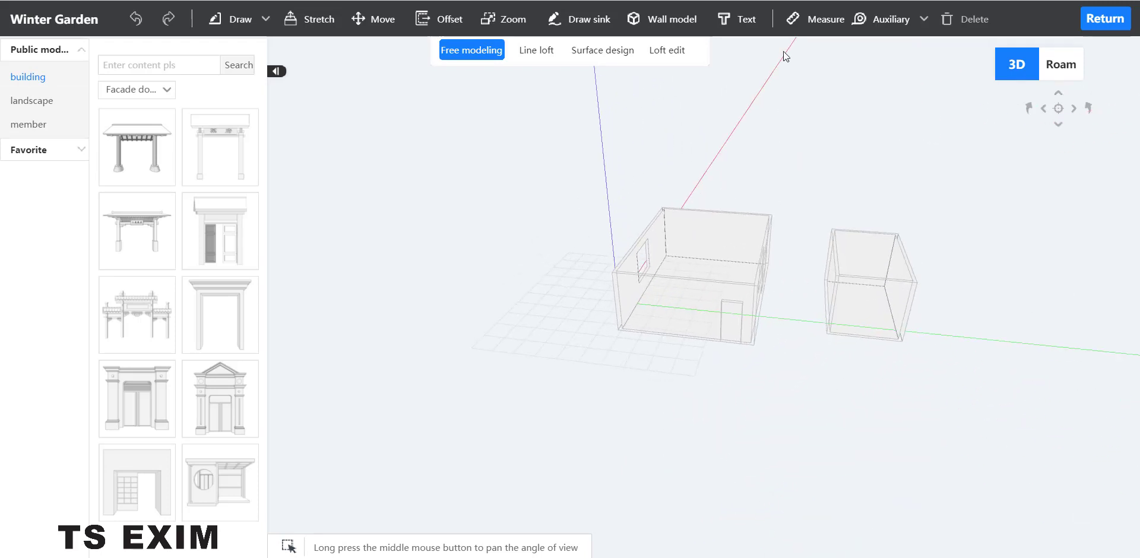
pyautogui.click(654, 21)
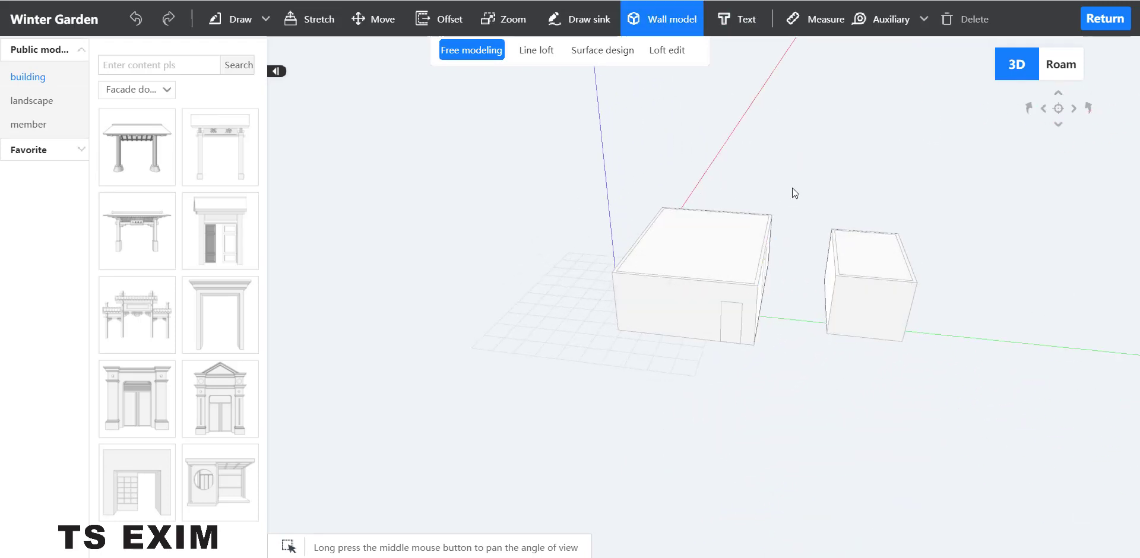
pyautogui.moveTo(796, 177); pyautogui.dragTo(475, 391)
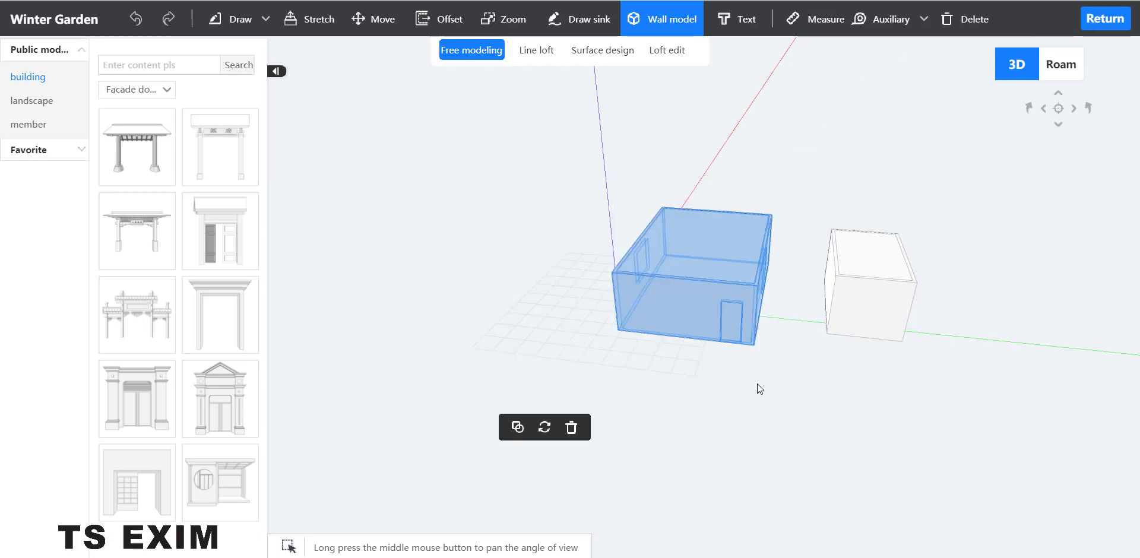
pyautogui.press('Delete')
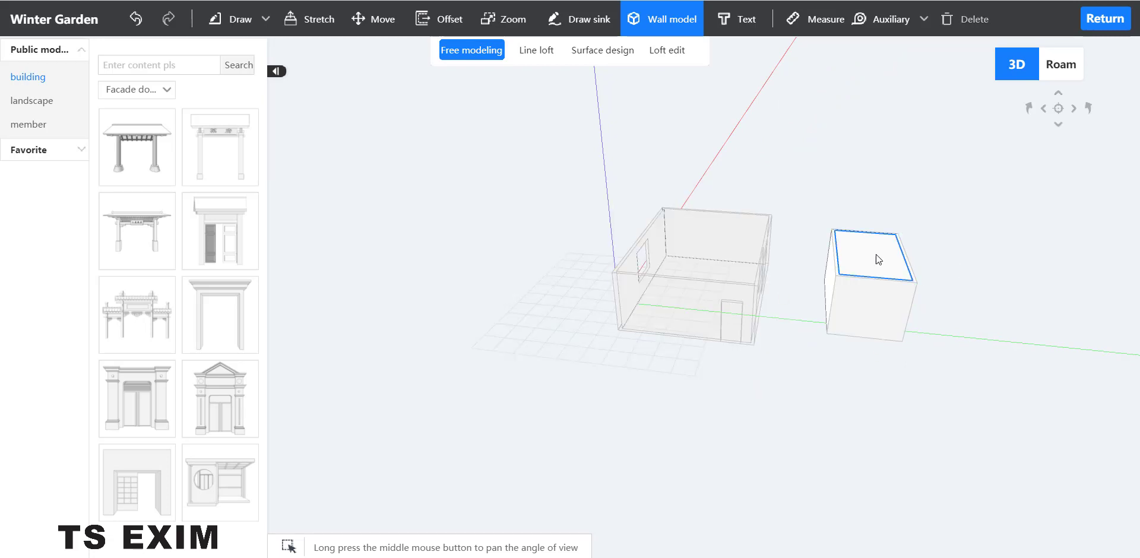
# Step: Add an auxiliary line across the large room parallel to its door wall, offset 1500 mm inward from the inner top corner
pyautogui.scroll(4, 915, 224)
pyautogui.moveTo(849, 355); pyautogui.dragTo(810, 92, button='middle')
pyautogui.scroll(-2, 750, 180)
pyautogui.moveTo(892, 21)
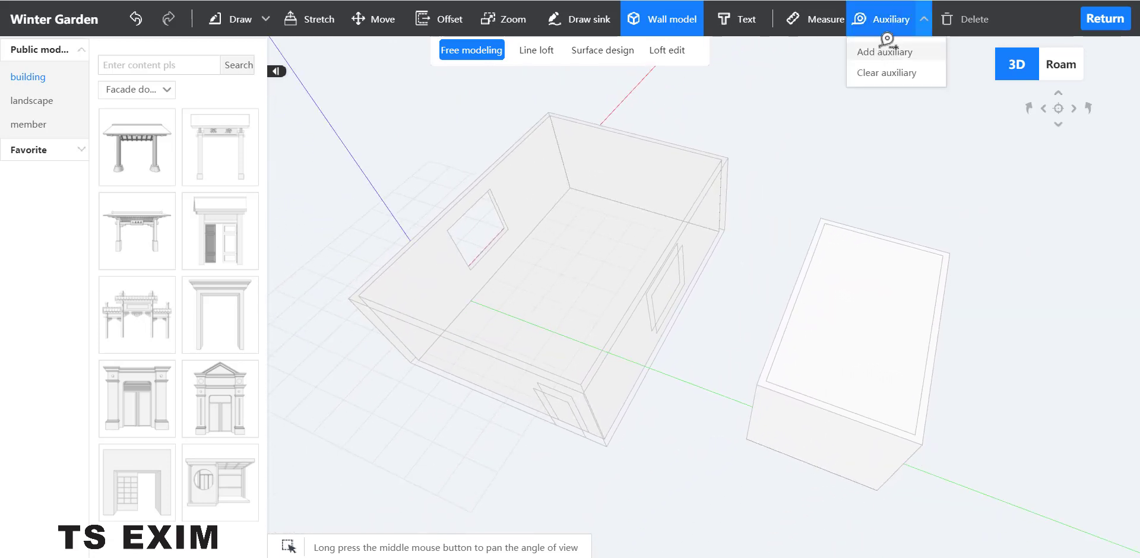
pyautogui.click(884, 52)
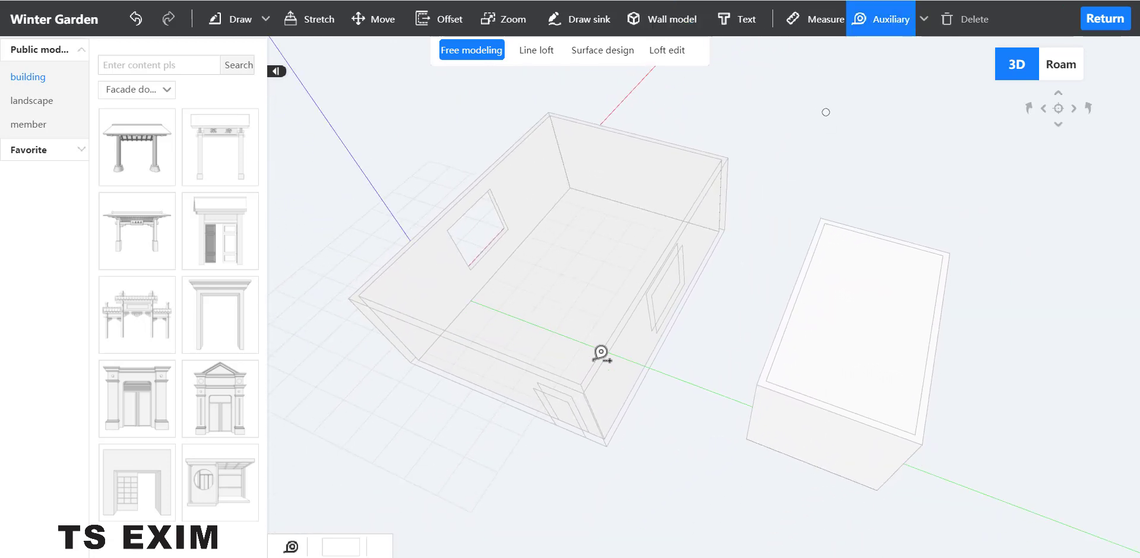
pyautogui.click(574, 390)
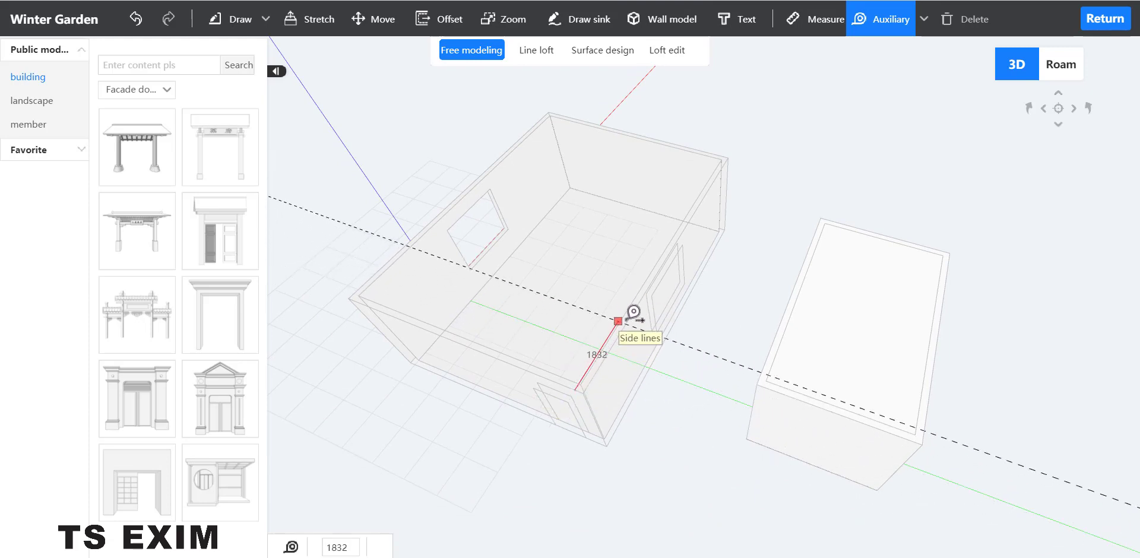
pyautogui.write('1500')
pyautogui.press('Return')
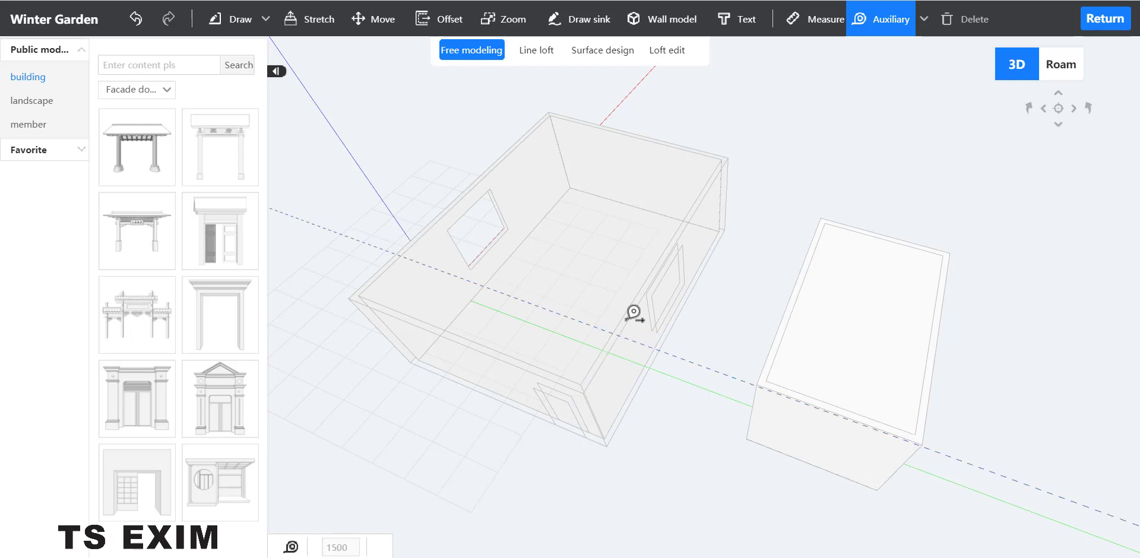
# Step: Try an auxiliary line parallel to the large room's long walls at a 3000 mm offset, and delete it
pyautogui.click(646, 287)
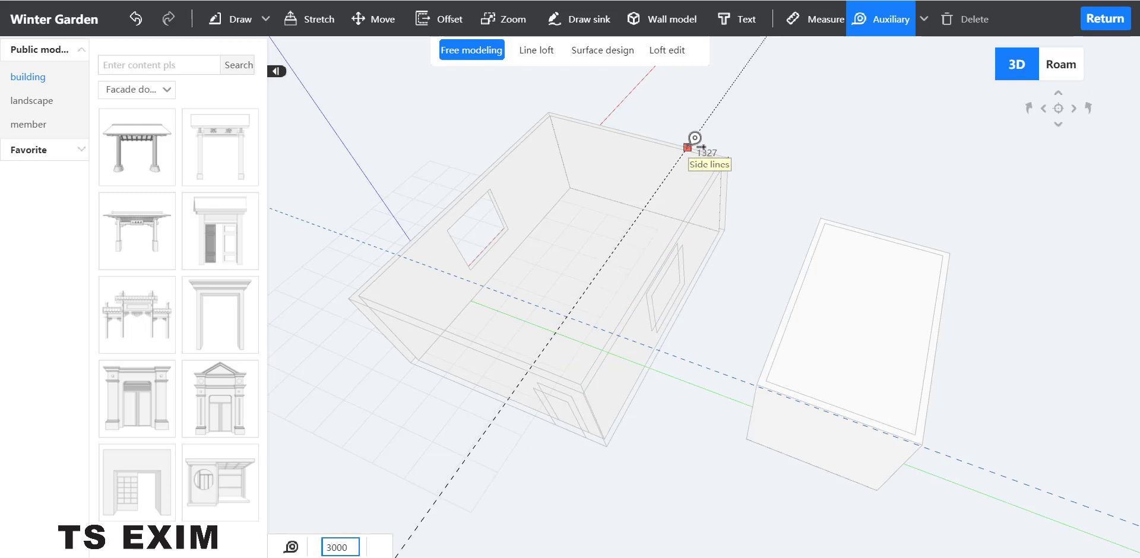
pyautogui.write('3000')
pyautogui.press('Return')
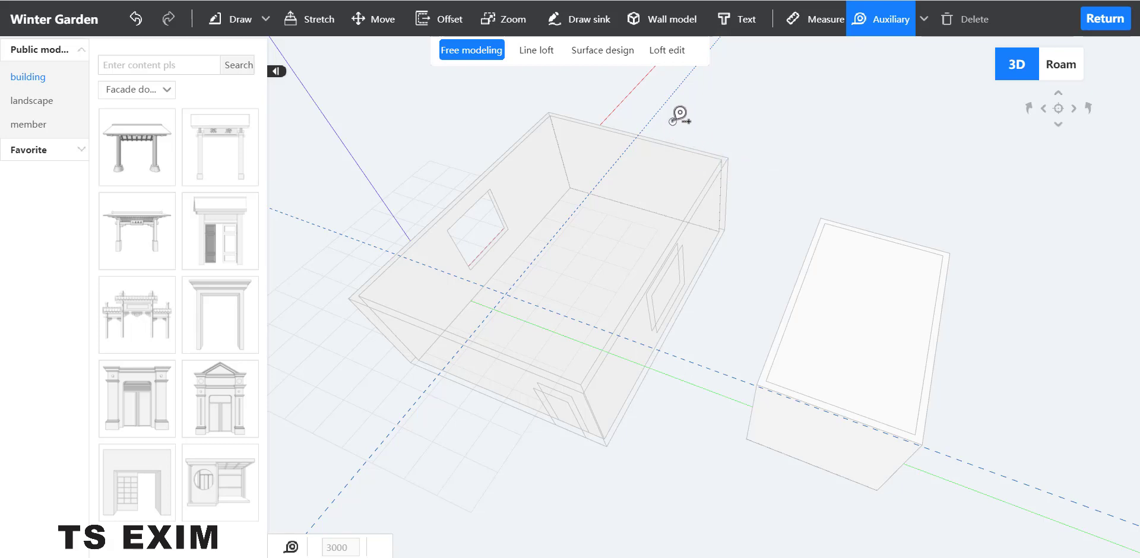
pyautogui.press('Escape')
pyautogui.click(654, 120)
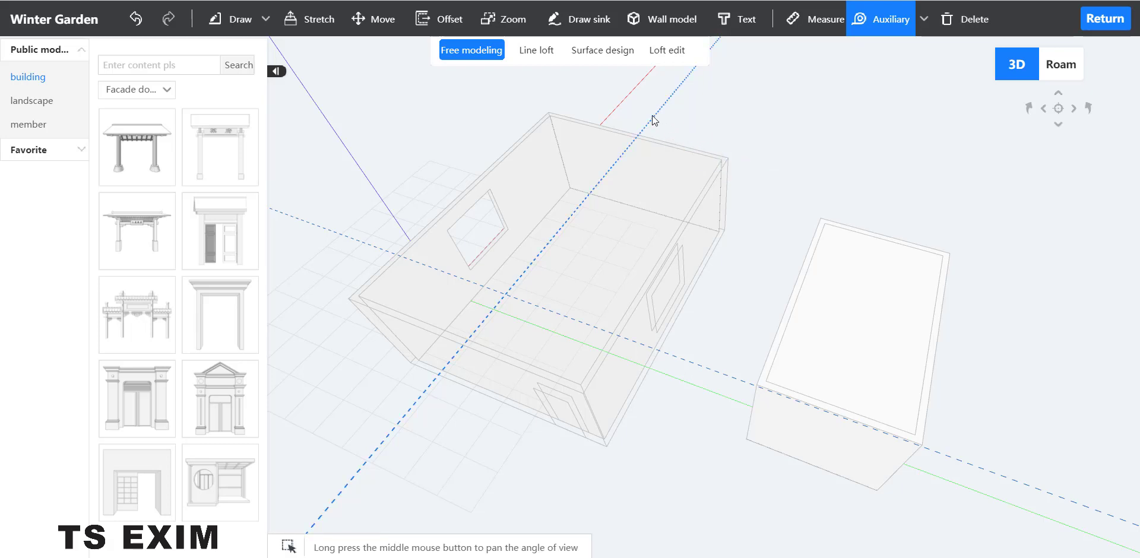
pyautogui.press('Delete')
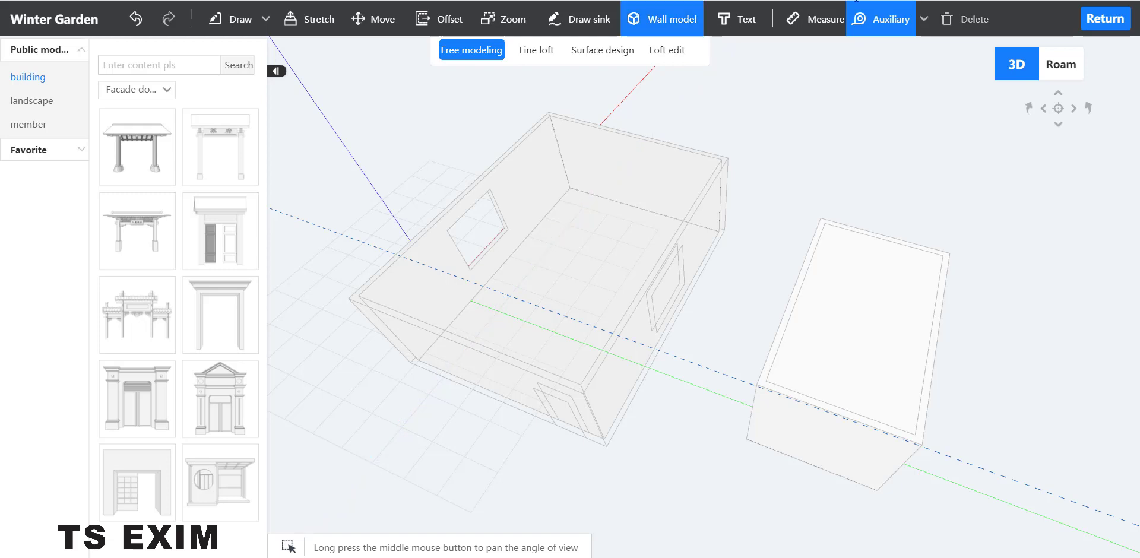
# Step: Add an auxiliary line parallel to the large room's long walls, offset 1500 mm inward from the wall nearest the small room
pyautogui.moveTo(871, 22)
pyautogui.click(880, 47)
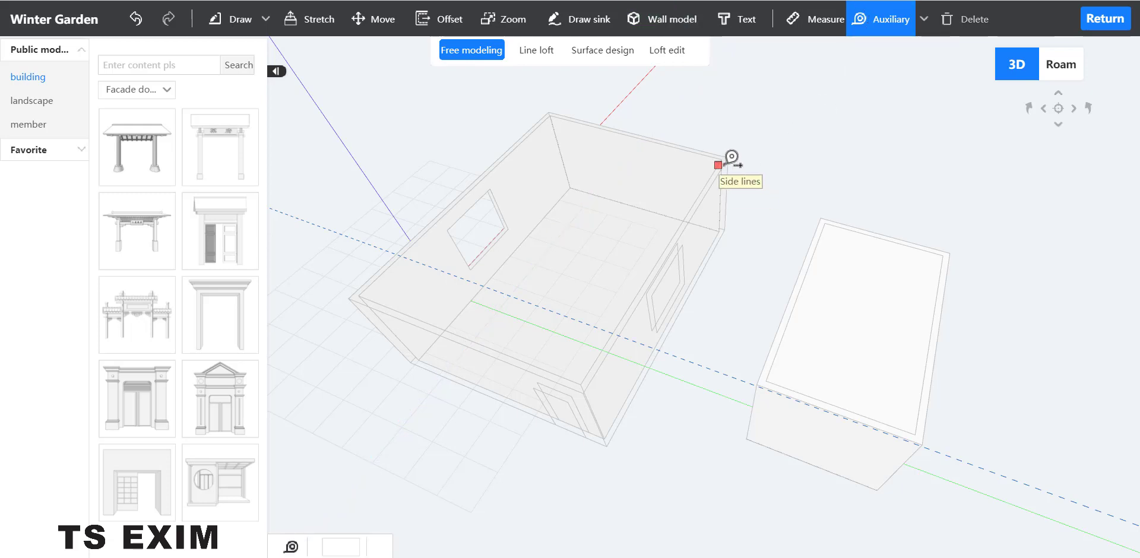
pyautogui.click(716, 177)
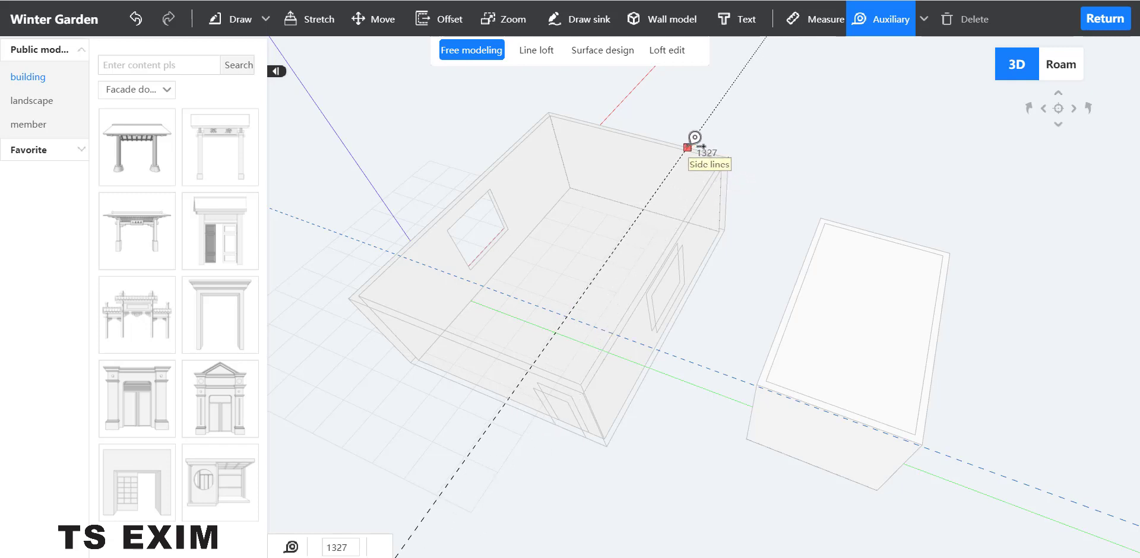
pyautogui.write('1500')
pyautogui.press('Return')
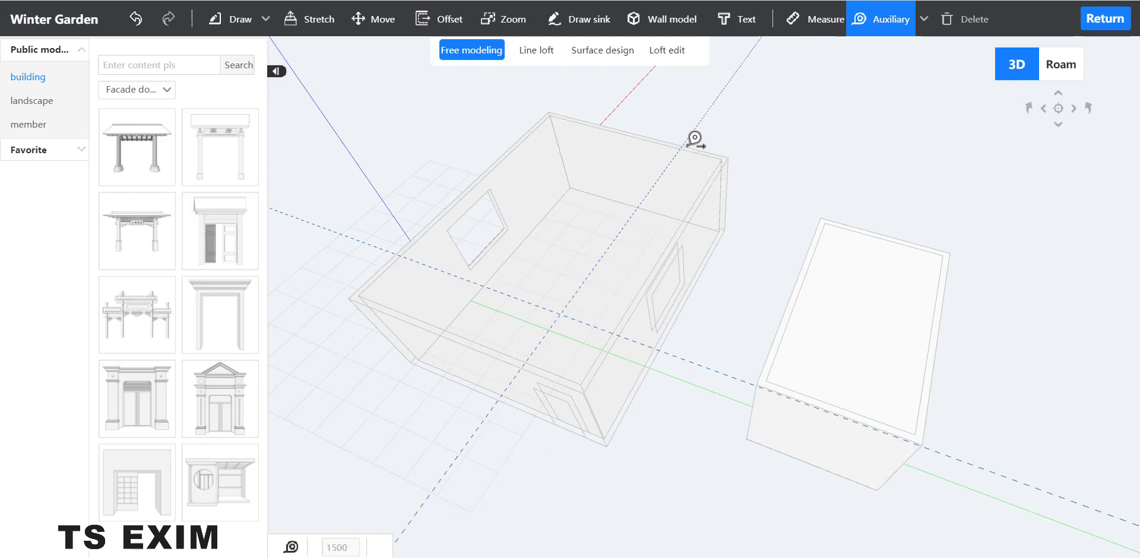
pyautogui.press('Escape')
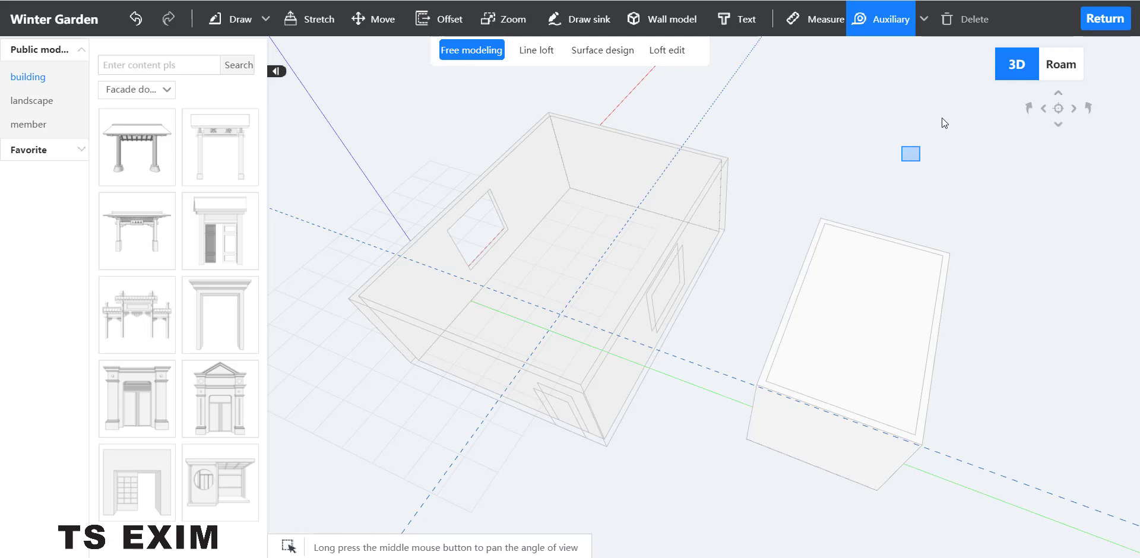
pyautogui.moveTo(942, 117); pyautogui.dragTo(954, 109)
pyautogui.scroll(-5, 953, 124)
pyautogui.moveTo(954, 124); pyautogui.dragTo(1080, 66, button='middle')
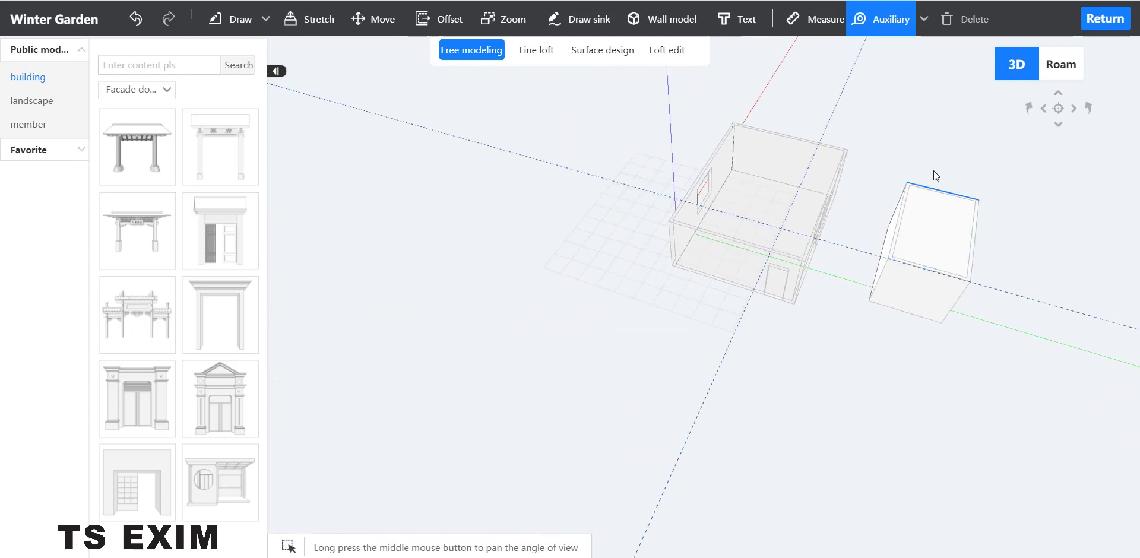
pyautogui.moveTo(934, 171); pyautogui.dragTo(987, 170, button='middle')
pyautogui.moveTo(953, 135); pyautogui.dragTo(831, 281)
pyautogui.press('m')
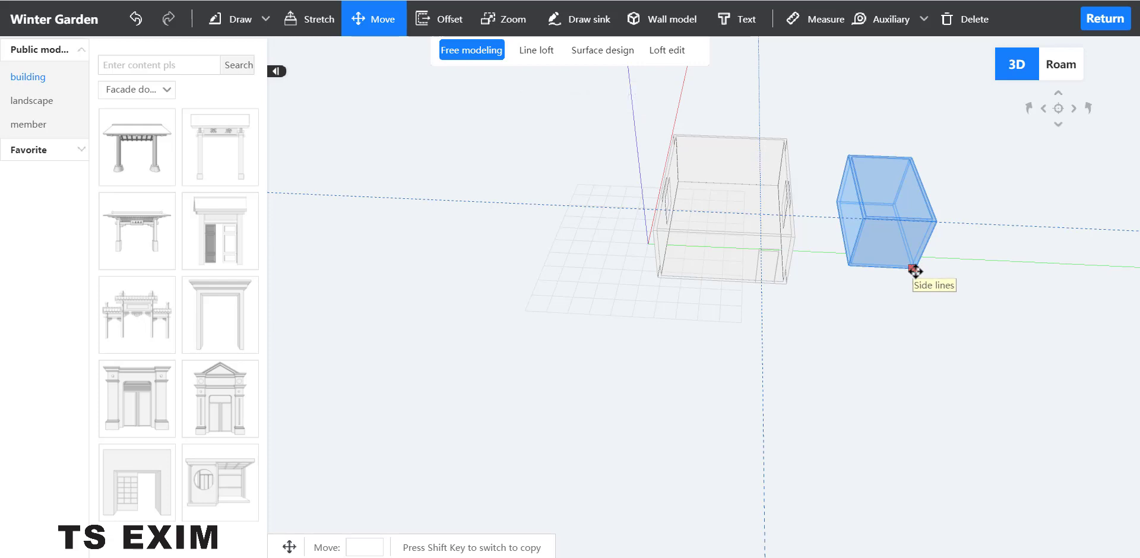
pyautogui.press('Escape')
# Step: Move the small room's wall model by its lower corner onto the large room, to the intersection of the two auxiliary lines
pyautogui.scroll(5, 979, 224)
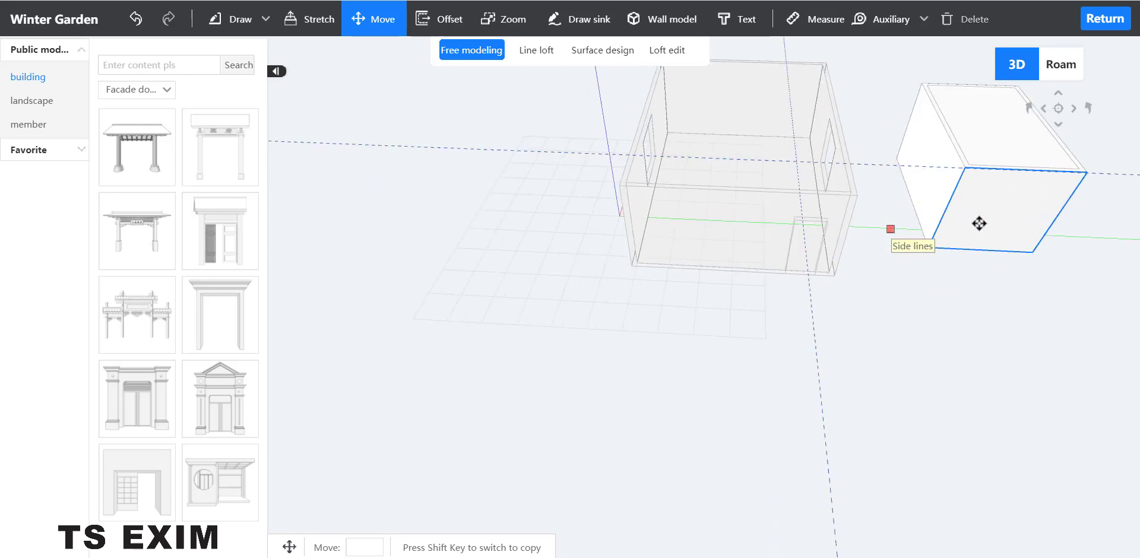
pyautogui.moveTo(954, 308); pyautogui.dragTo(911, 305, button='middle')
pyautogui.scroll(-3, 911, 304)
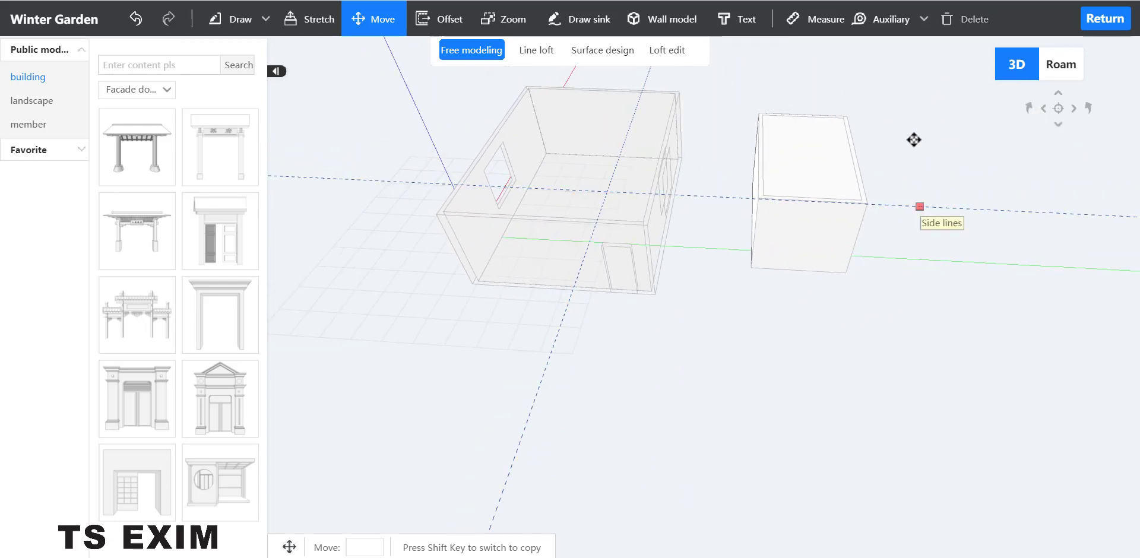
pyautogui.press('shift')
pyautogui.moveTo(899, 95); pyautogui.dragTo(707, 307)
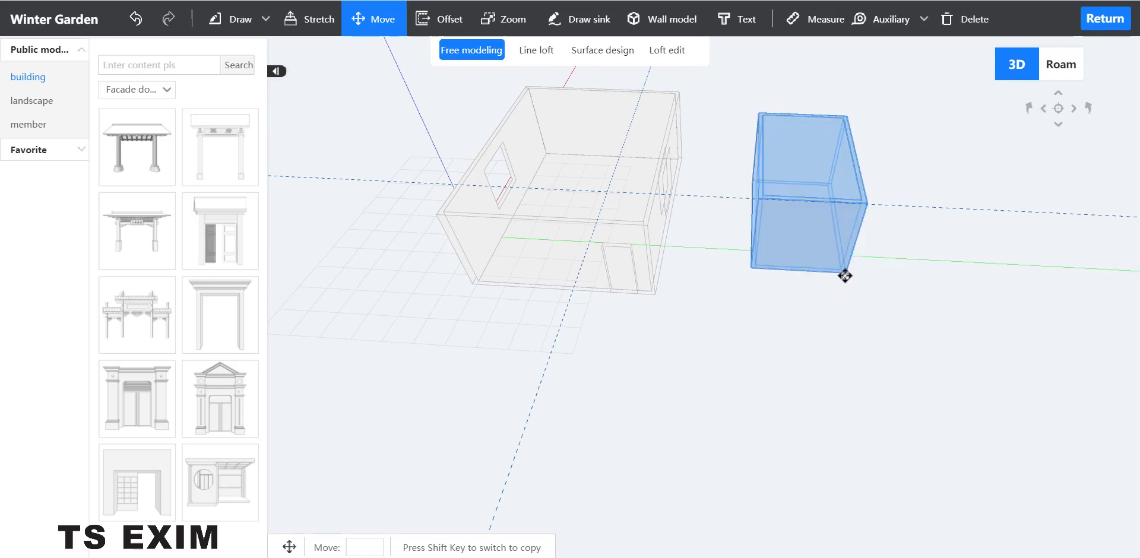
pyautogui.click(827, 262)
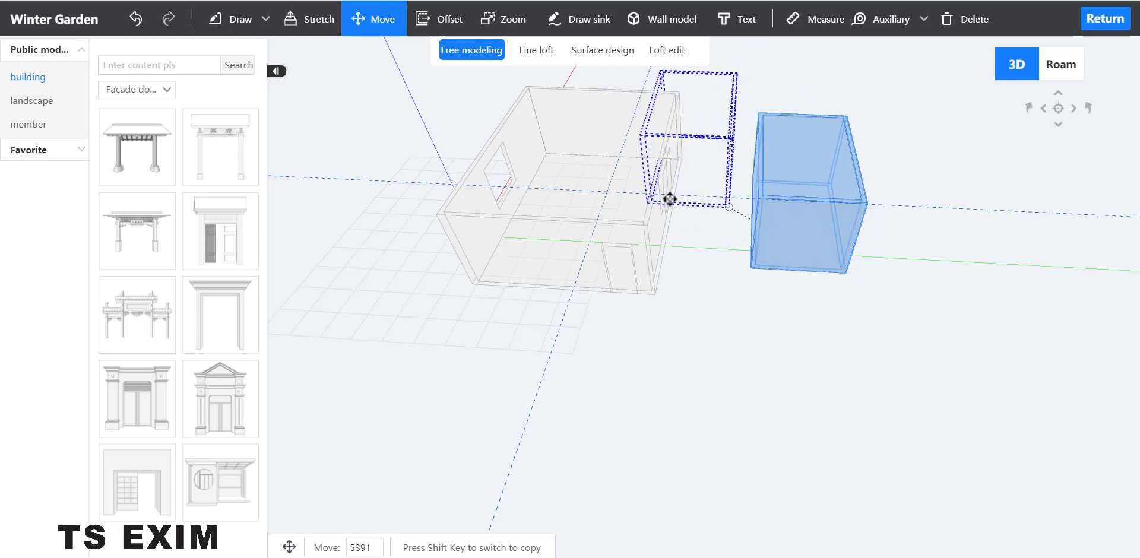
pyautogui.click(609, 191)
pyautogui.press('Escape')
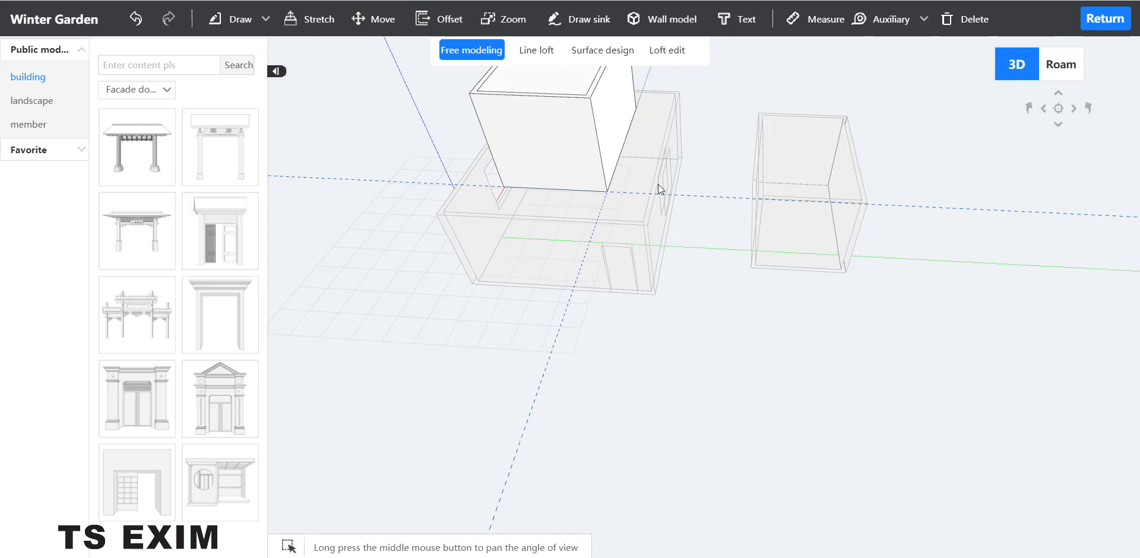
# Step: Draw a rectangle about 2003 by 1372 mm in the middle of the upper storey's long wall facing the separate small room
pyautogui.moveTo(658, 188); pyautogui.dragTo(600, 238, button='middle')
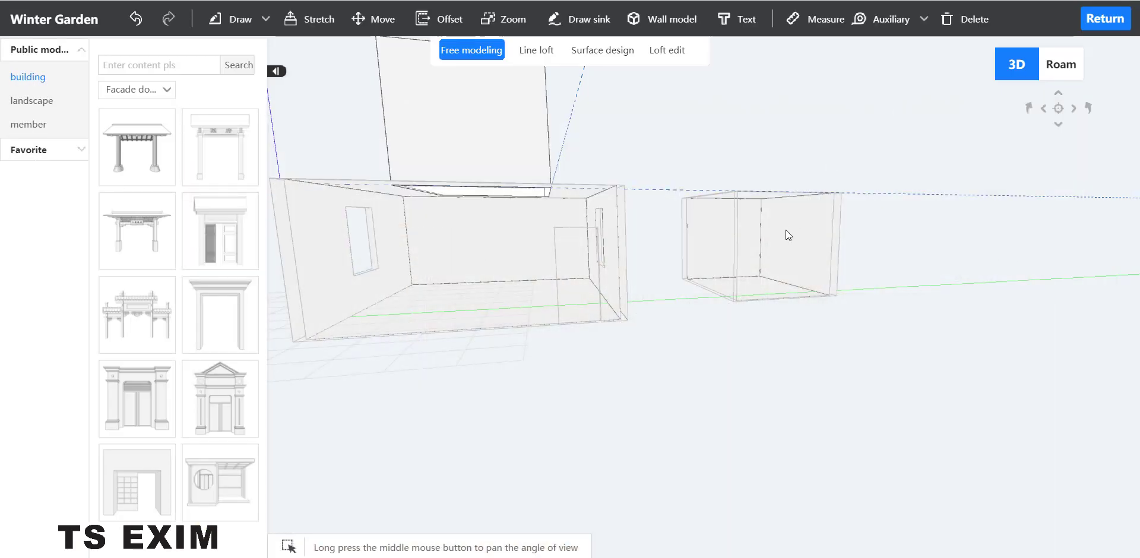
pyautogui.moveTo(776, 265); pyautogui.dragTo(748, 200, button='middle')
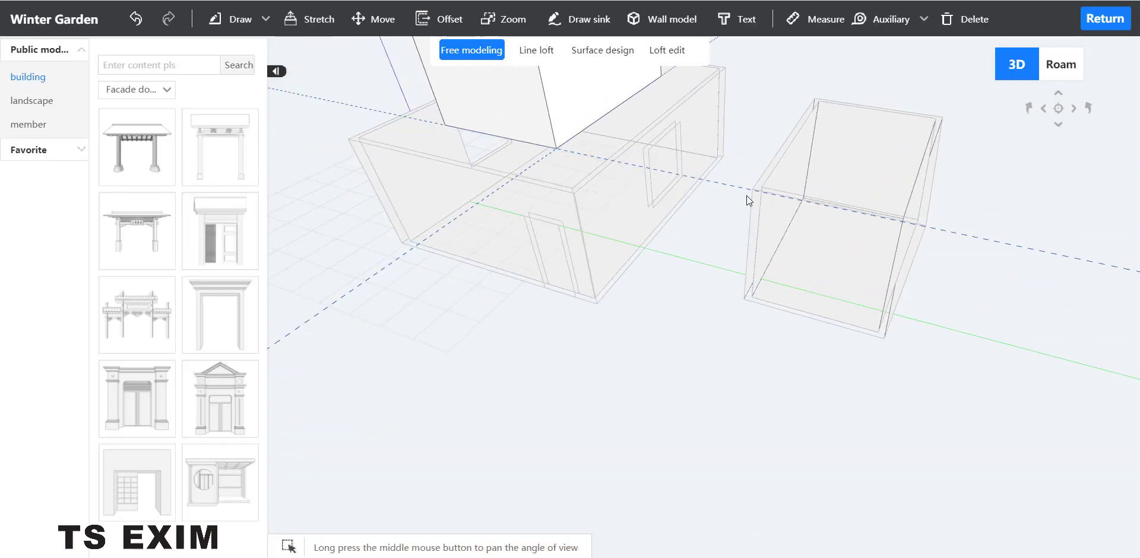
pyautogui.moveTo(741, 163); pyautogui.dragTo(796, 140, button='middle')
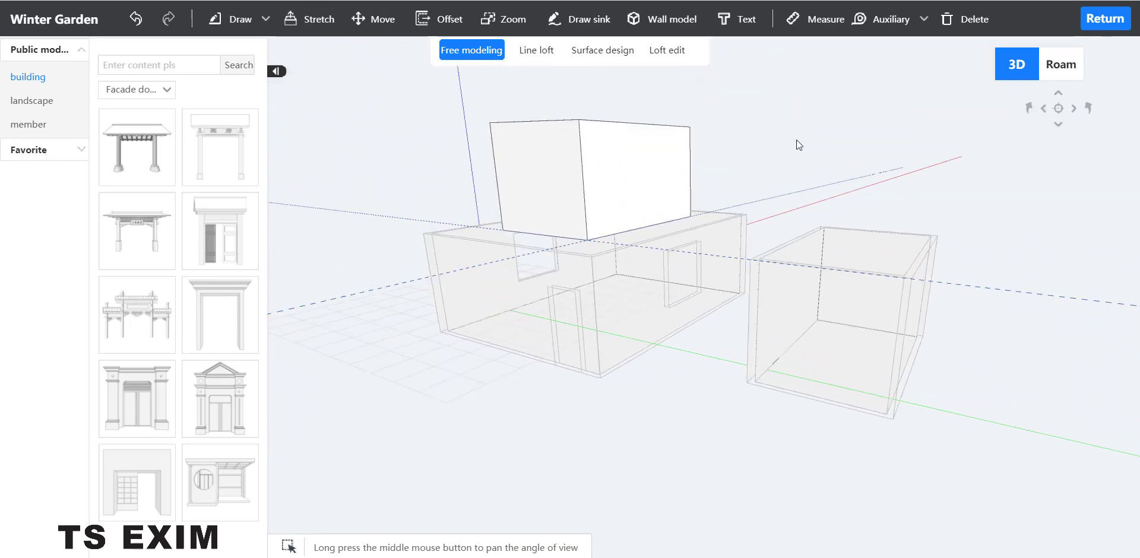
pyautogui.moveTo(796, 209); pyautogui.dragTo(838, 328)
pyautogui.scroll(5, 821, 284)
pyautogui.moveTo(820, 284)
pyautogui.mouseDown(button='middle')
pyautogui.moveTo(829, 479)
pyautogui.moveTo(764, 421)
pyautogui.moveTo(811, 350)
pyautogui.mouseUp(button='middle')
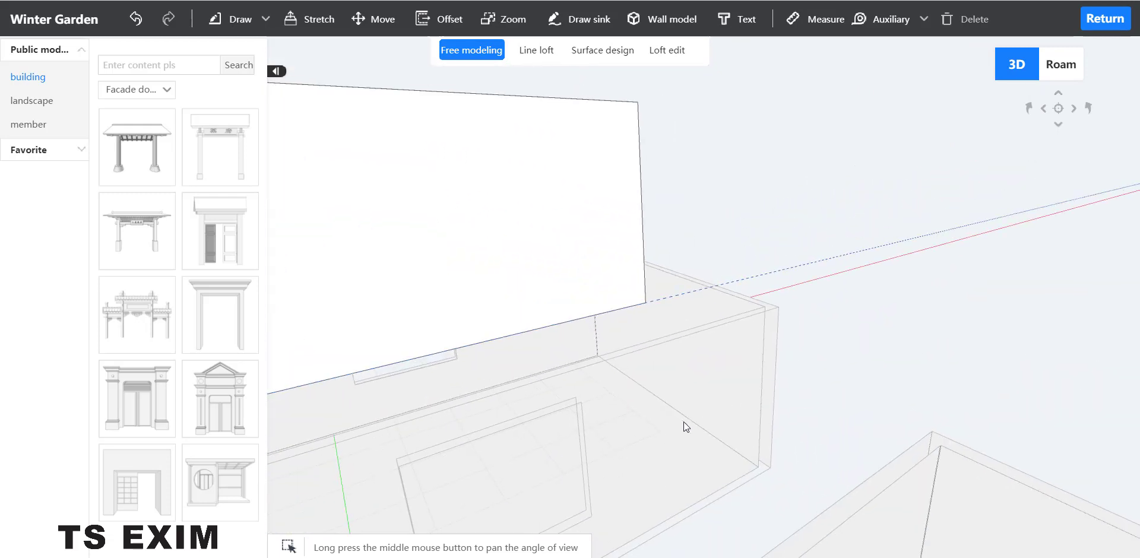
pyautogui.moveTo(684, 422); pyautogui.dragTo(736, 403, button='middle')
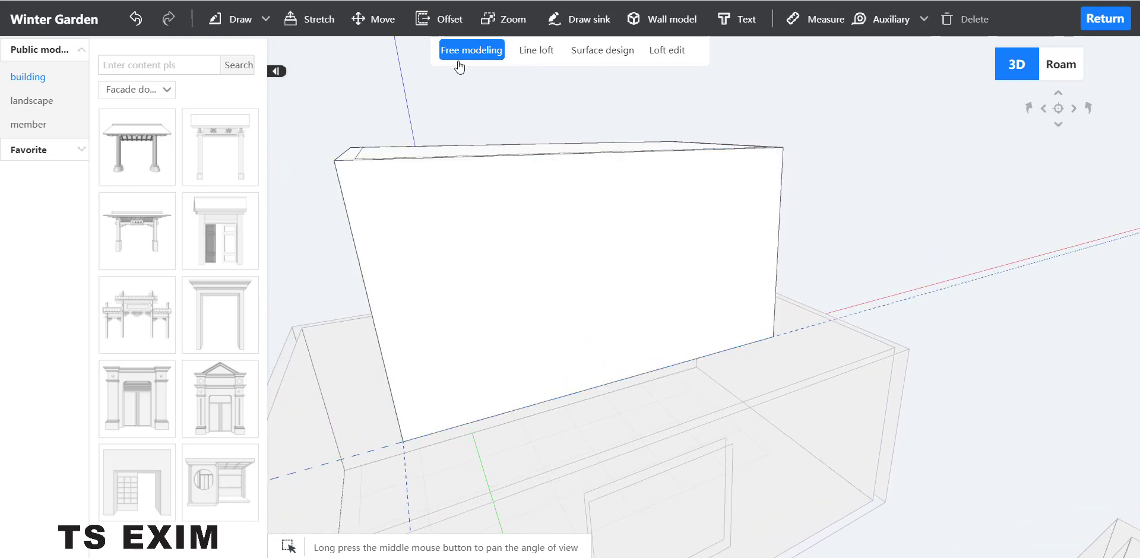
pyautogui.moveTo(237, 19)
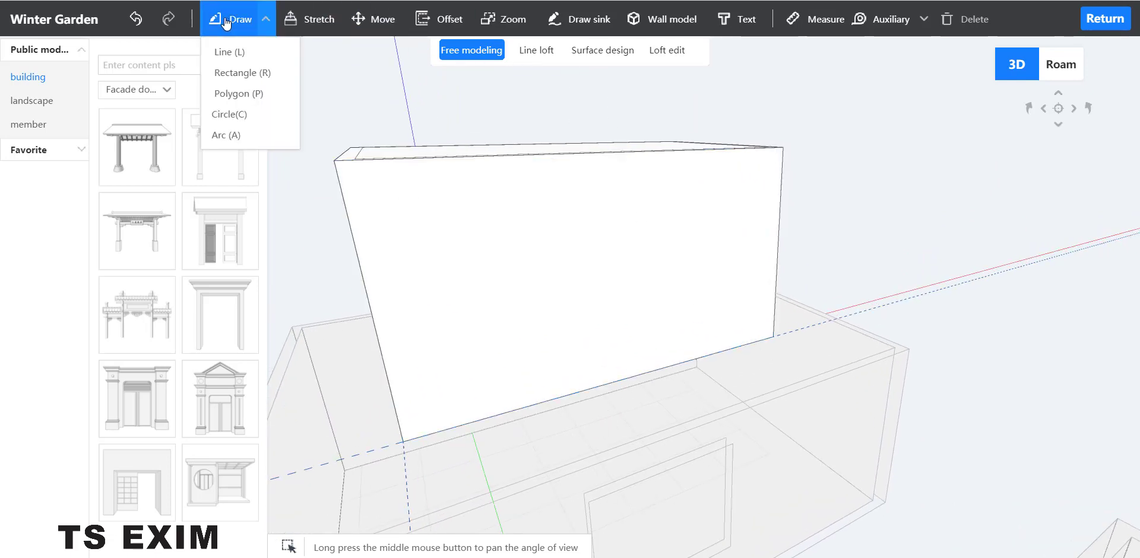
pyautogui.click(246, 71)
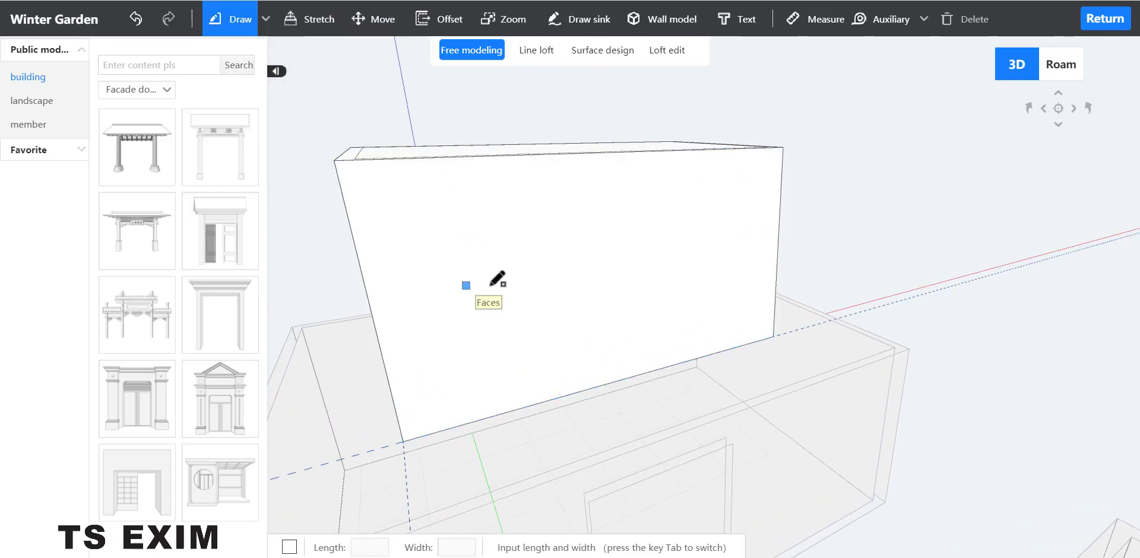
pyautogui.click(517, 338)
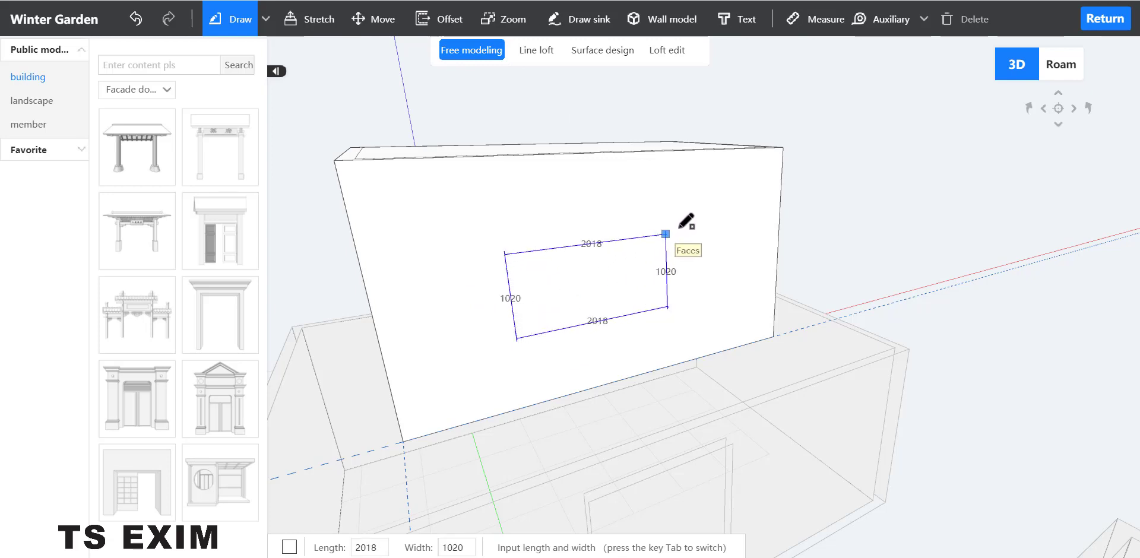
pyautogui.click(664, 207)
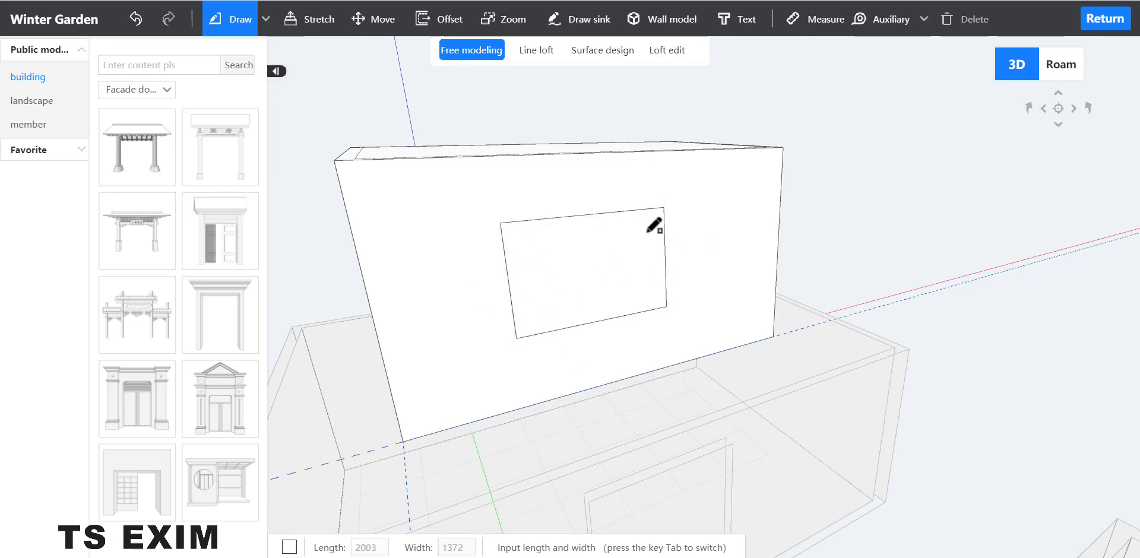
pyautogui.press('Escape')
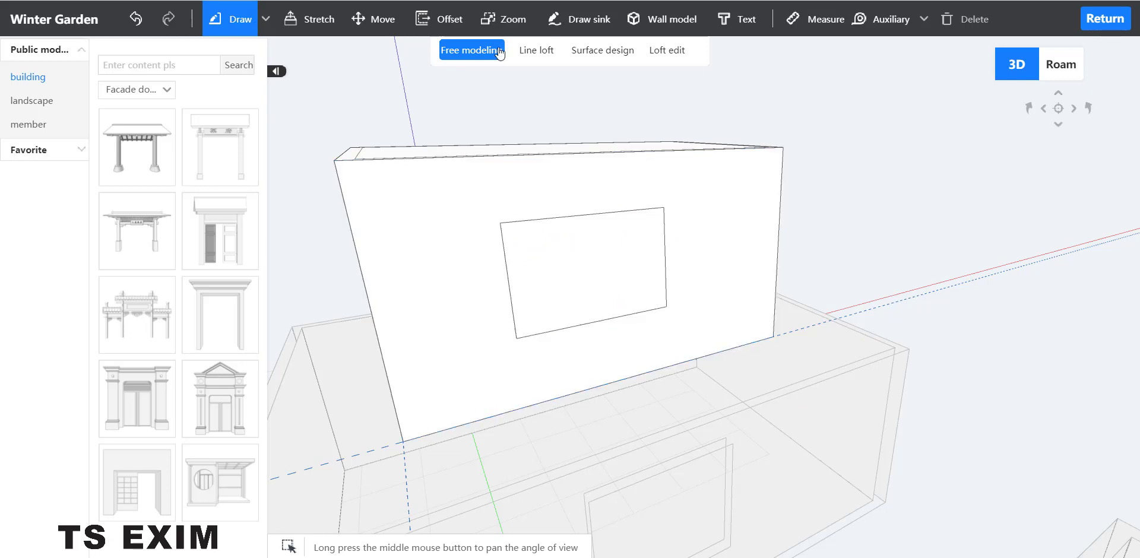
# Step: Stretch the window rectangle 150 mm into the upper storey's wall
pyautogui.click(310, 19)
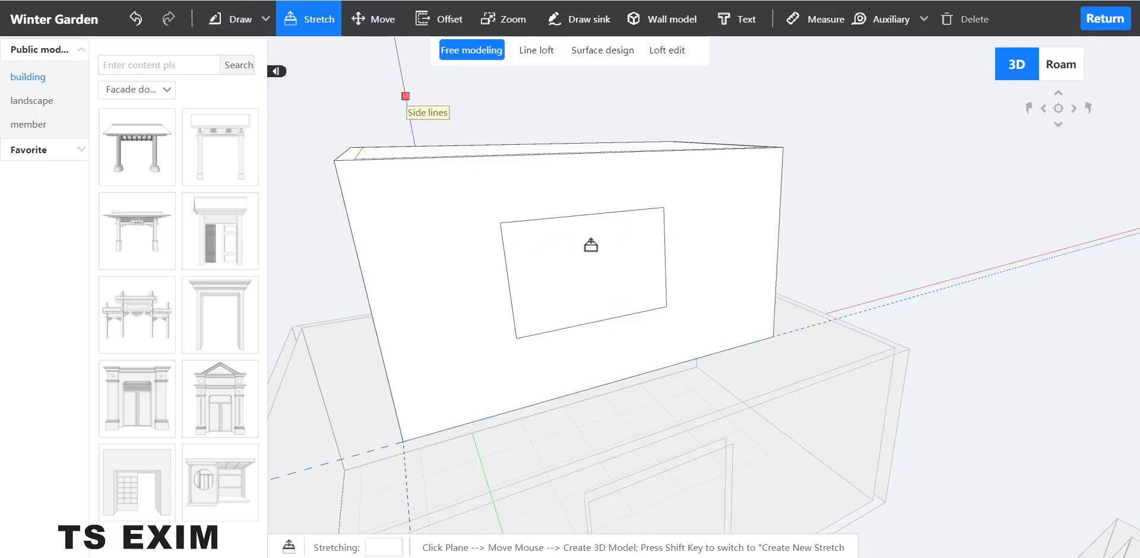
pyautogui.click(605, 273)
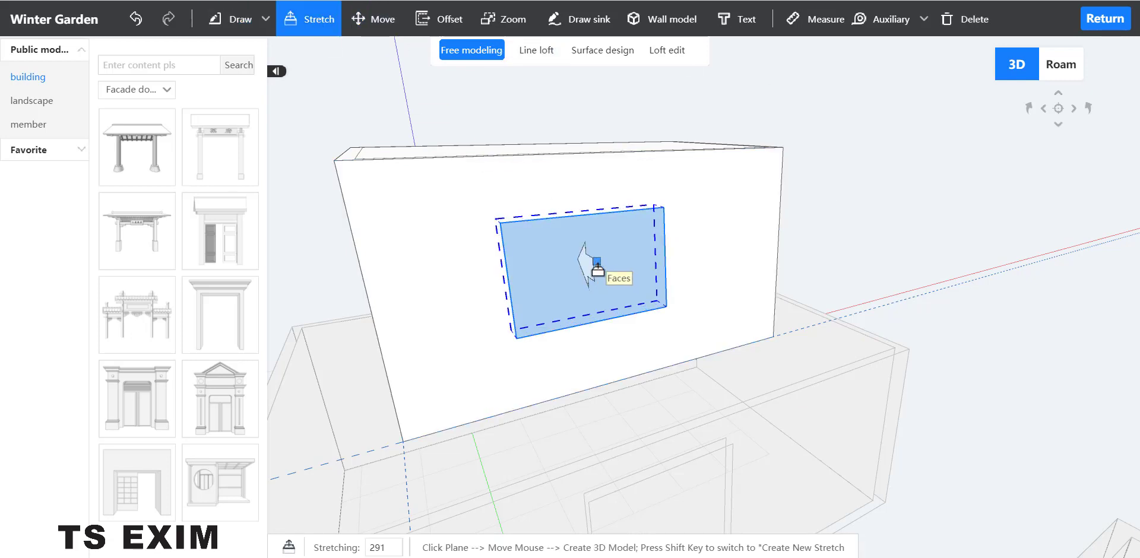
pyautogui.write('150')
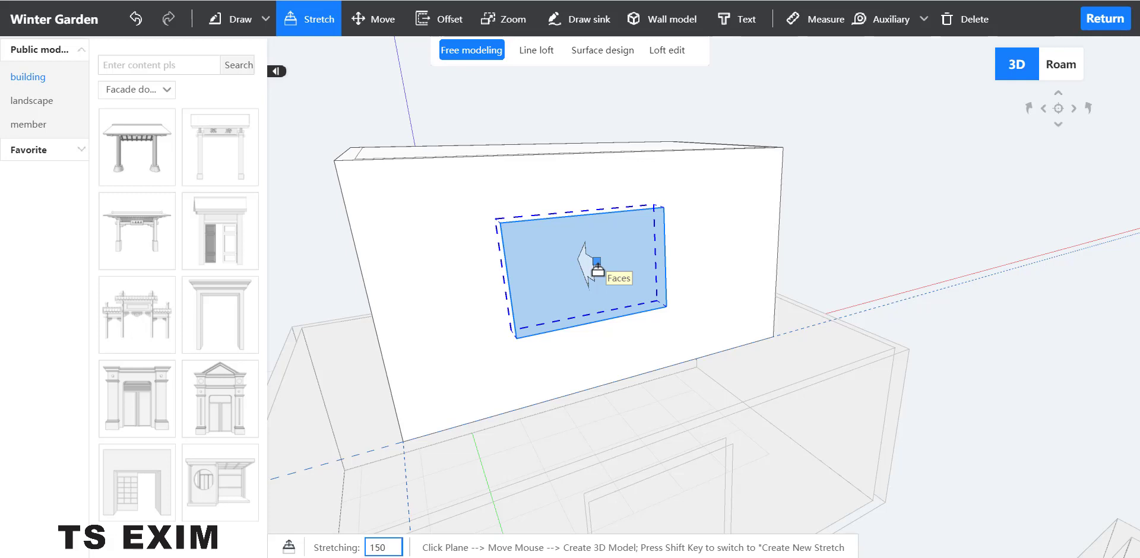
pyautogui.press('Return')
pyautogui.press('Escape')
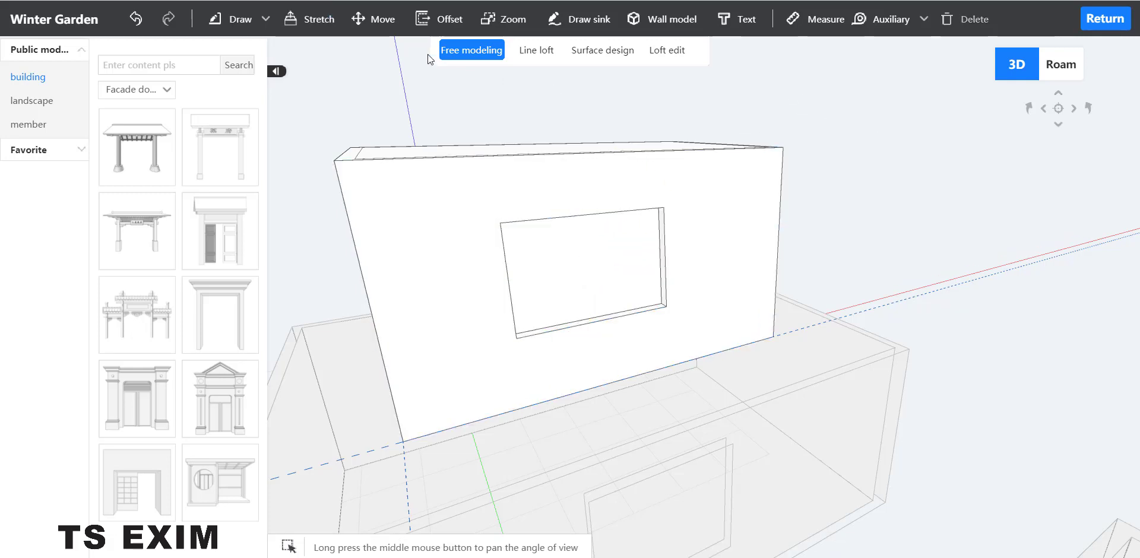
# Step: Set the recessed window face as a Facade surface and select it
pyautogui.click(608, 59)
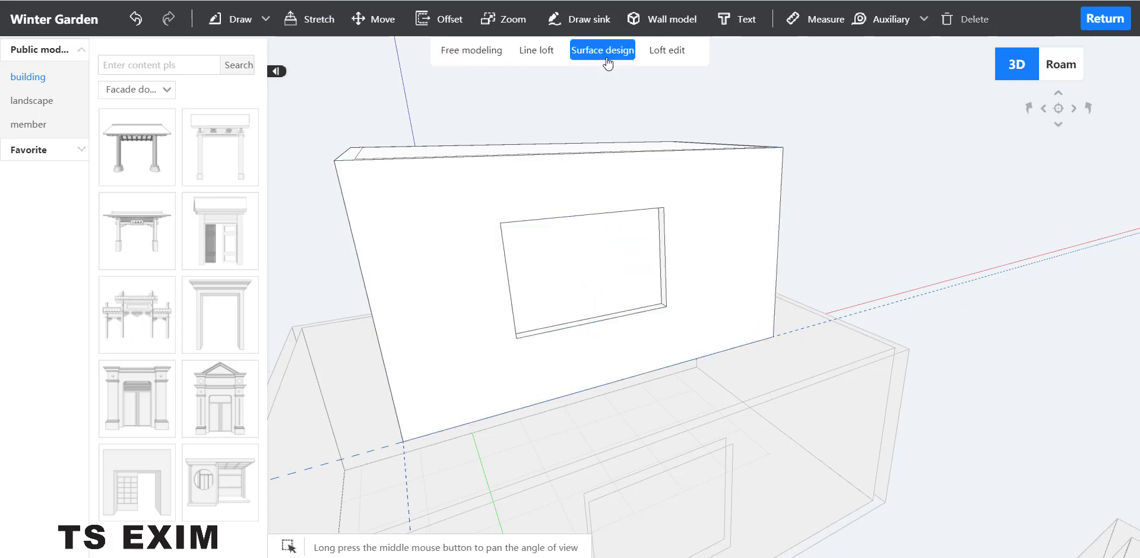
pyautogui.click(621, 258)
pyautogui.click(1003, 245)
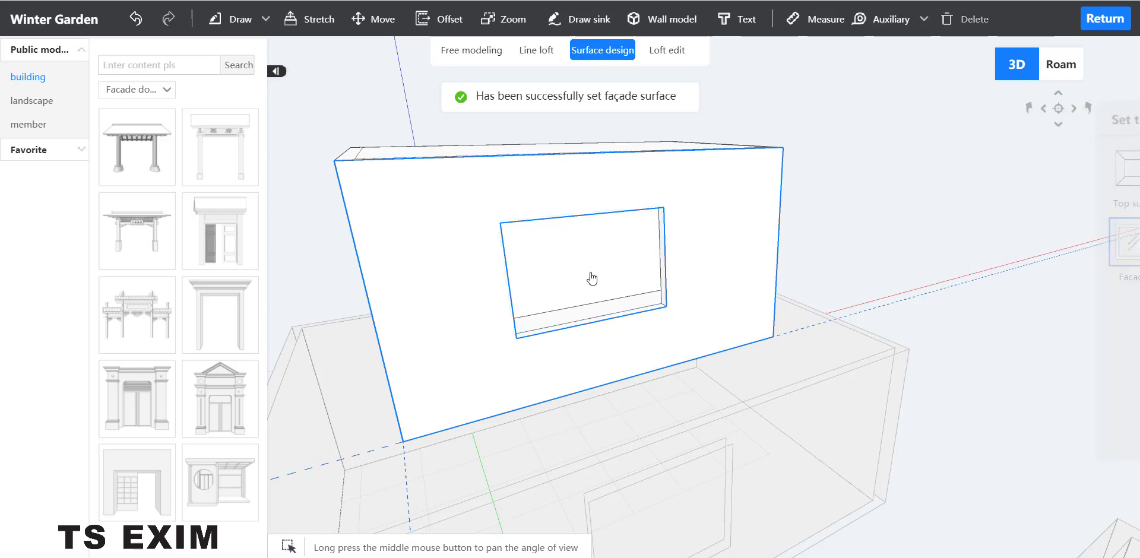
pyautogui.click(590, 276)
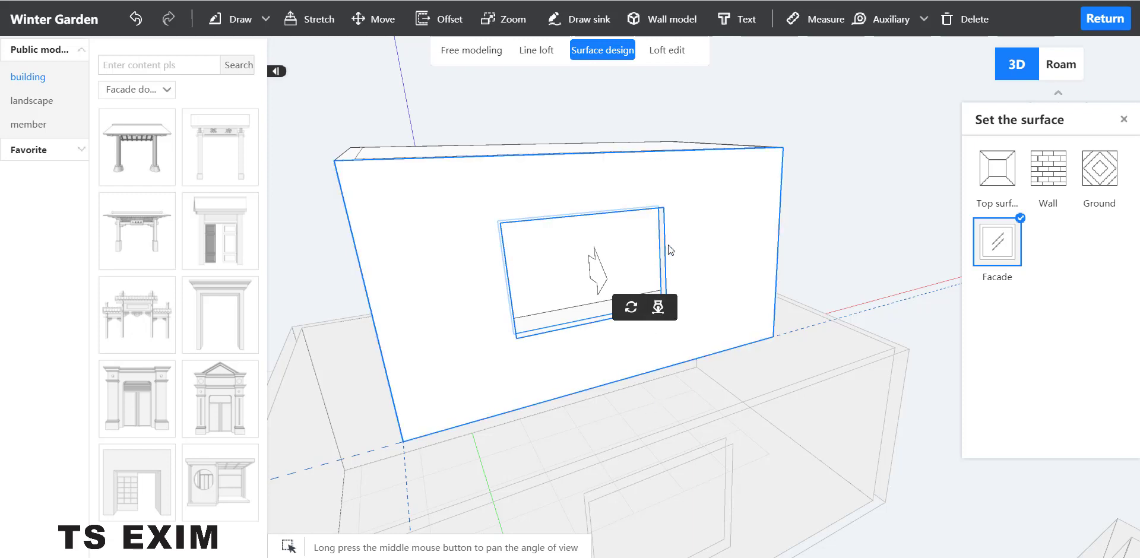
# Step: Design the facade window with the auto frame from the Edinburgh(New) casement series and a double-sash fan, and complete it
pyautogui.click(657, 308)
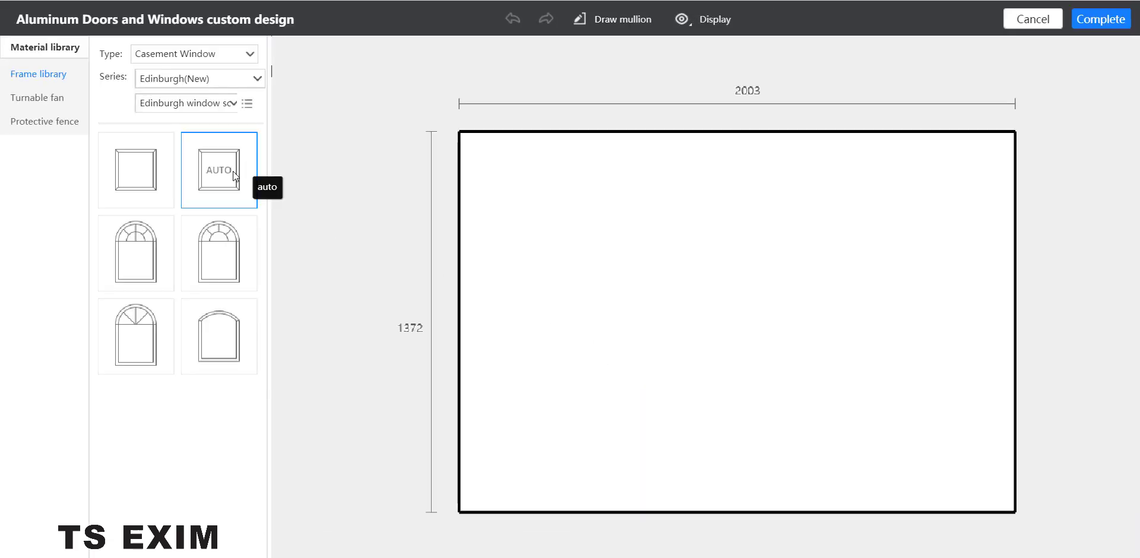
pyautogui.moveTo(249, 173); pyautogui.dragTo(570, 269)
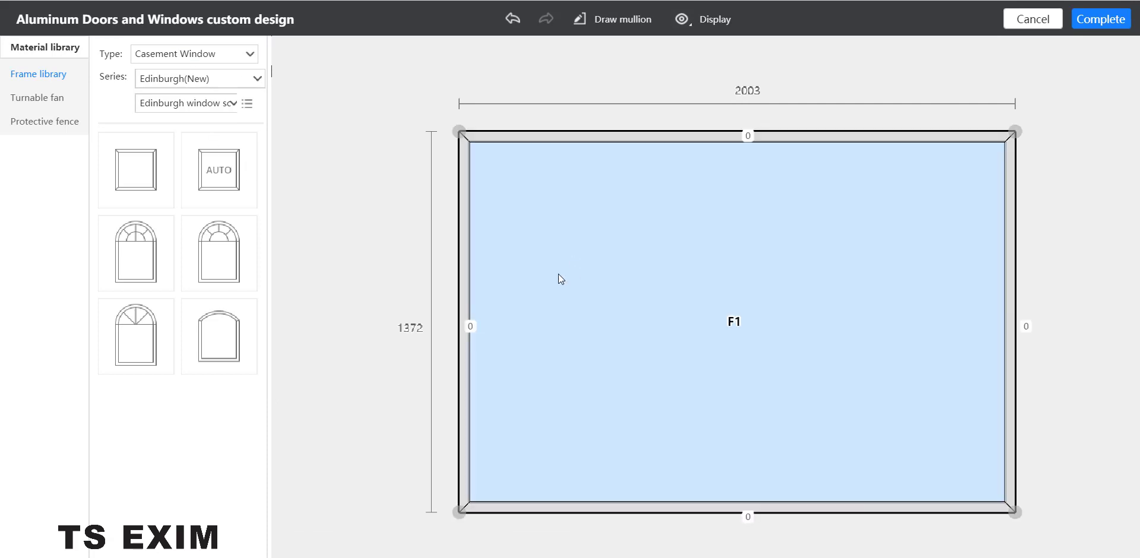
pyautogui.click(33, 98)
pyautogui.scroll(-1, 162, 416)
pyautogui.moveTo(159, 522); pyautogui.dragTo(767, 253)
pyautogui.click(1101, 20)
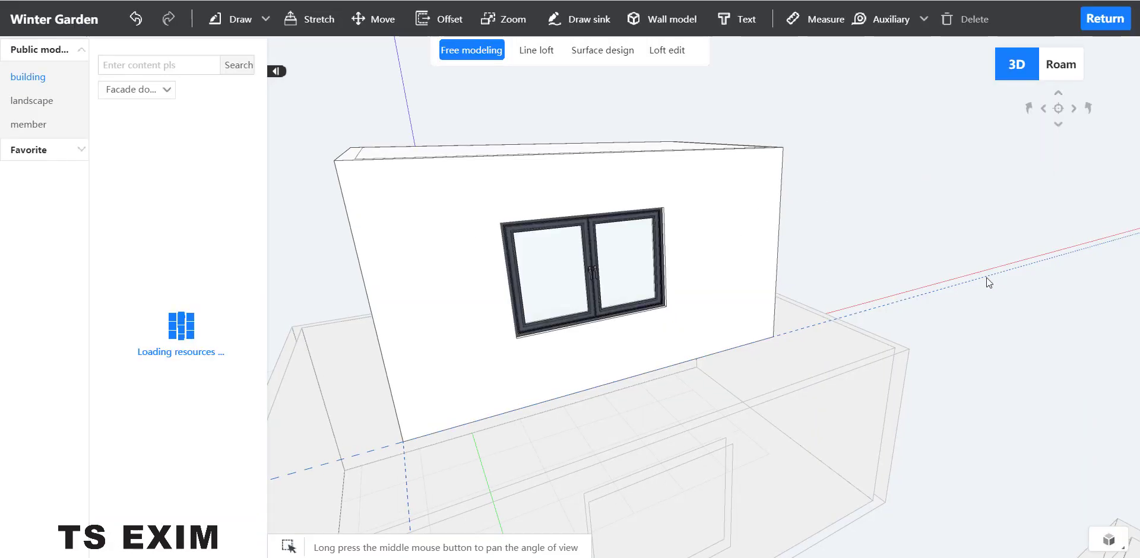
# Step: Draw a rectangle about 2512 by 2242 mm rising from the lower edge of the upper storey's opposite long wall
pyautogui.moveTo(920, 250); pyautogui.dragTo(703, 178, button='right')
pyautogui.moveTo(759, 143); pyautogui.dragTo(743, 250)
pyautogui.moveTo(722, 158); pyautogui.dragTo(689, 320, button='right')
pyautogui.moveTo(695, 328); pyautogui.dragTo(763, 371, button='middle')
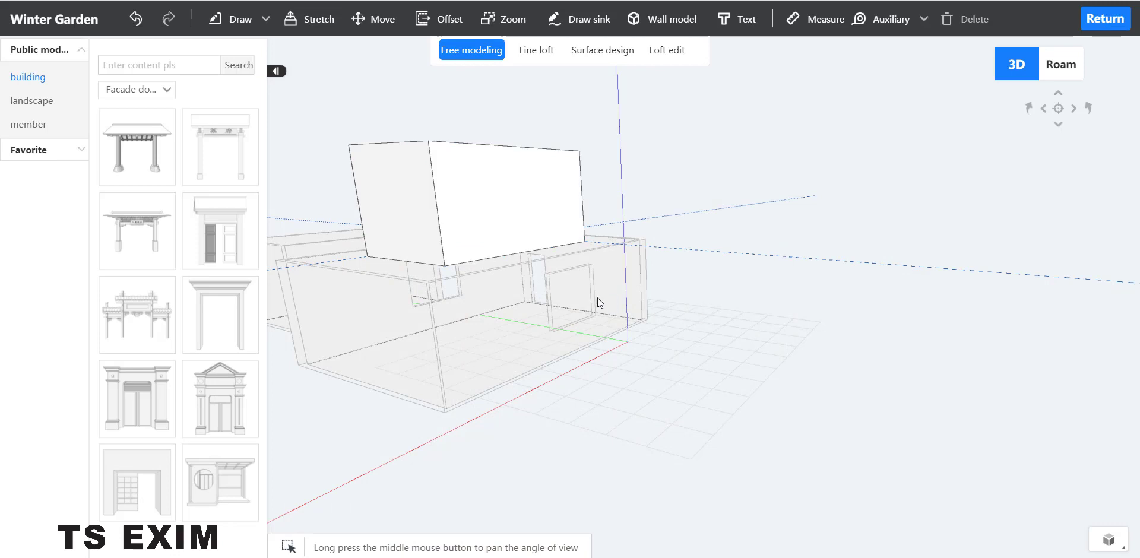
pyautogui.scroll(5, 597, 298)
pyautogui.scroll(-10, 561, 261)
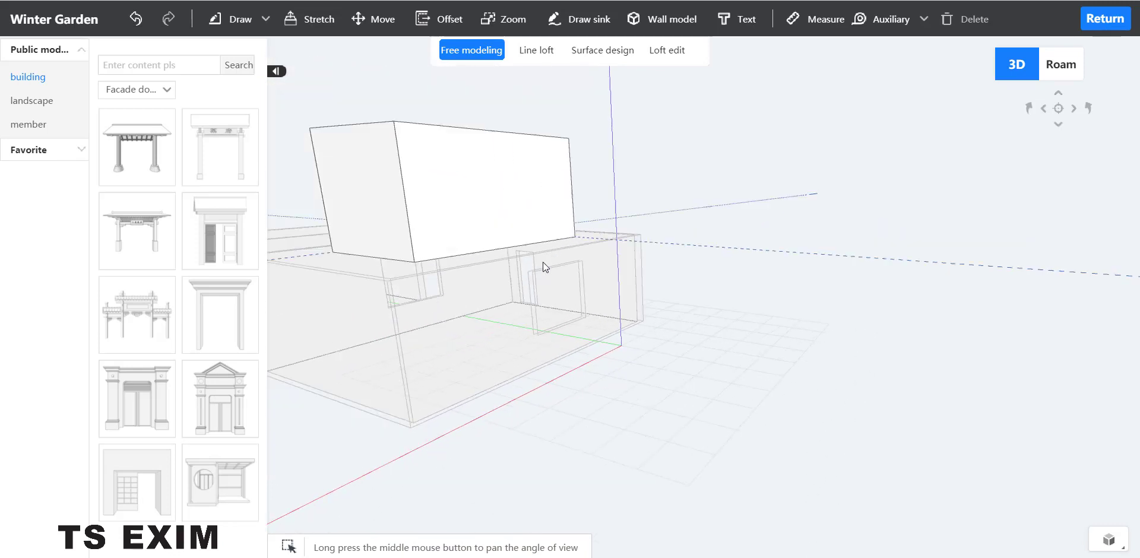
pyautogui.moveTo(510, 308)
pyautogui.mouseDown(button='right')
pyautogui.moveTo(625, 333)
pyautogui.moveTo(516, 325)
pyautogui.mouseUp(button='right')
pyautogui.moveTo(517, 325); pyautogui.dragTo(682, 276, button='middle')
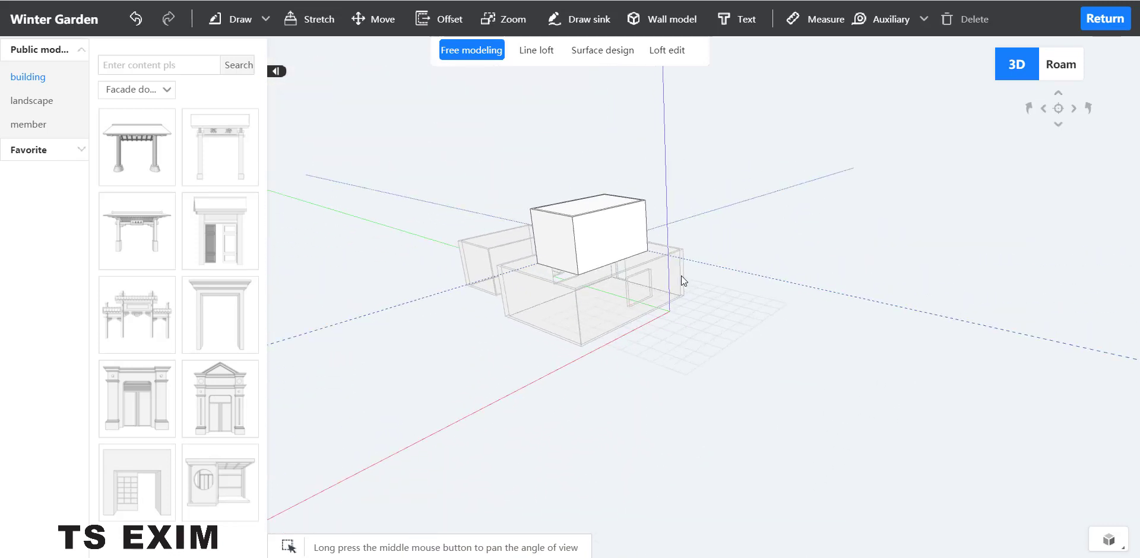
pyautogui.moveTo(675, 317); pyautogui.dragTo(644, 294, button='middle')
pyautogui.click(234, 22)
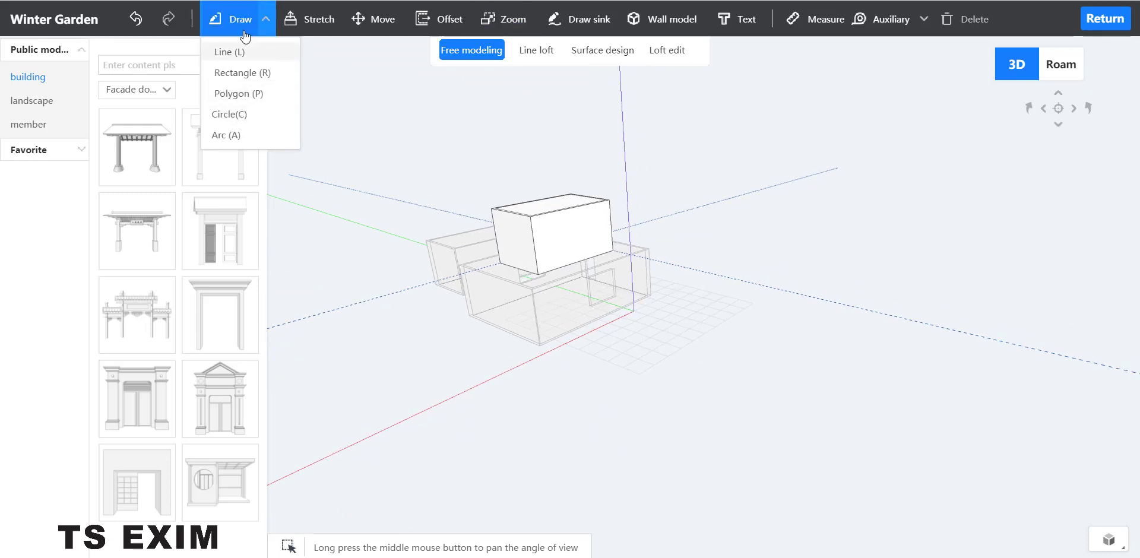
pyautogui.moveTo(235, 22)
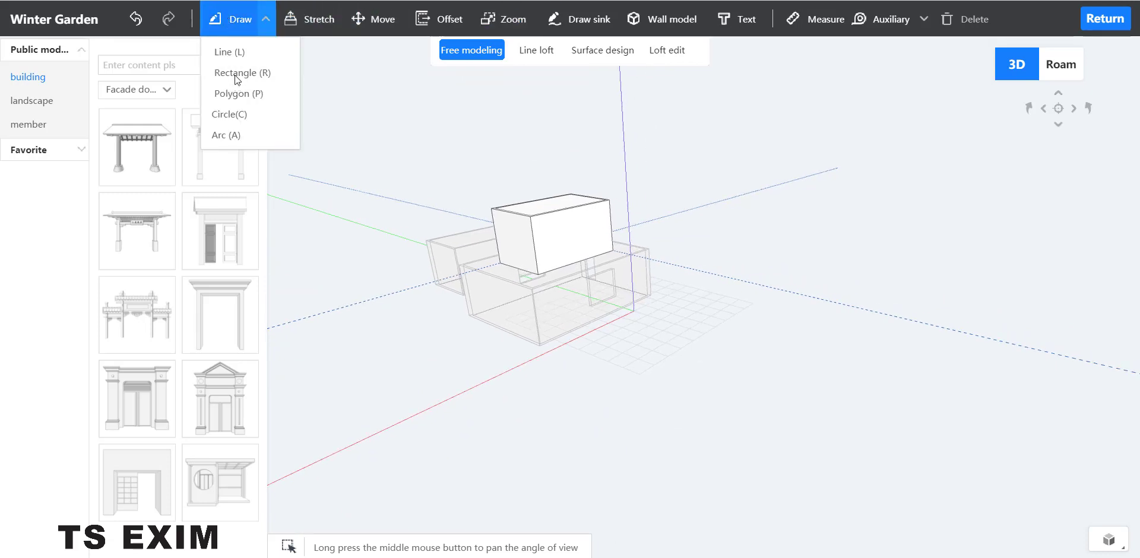
pyautogui.click(236, 74)
pyautogui.scroll(3, 430, 190)
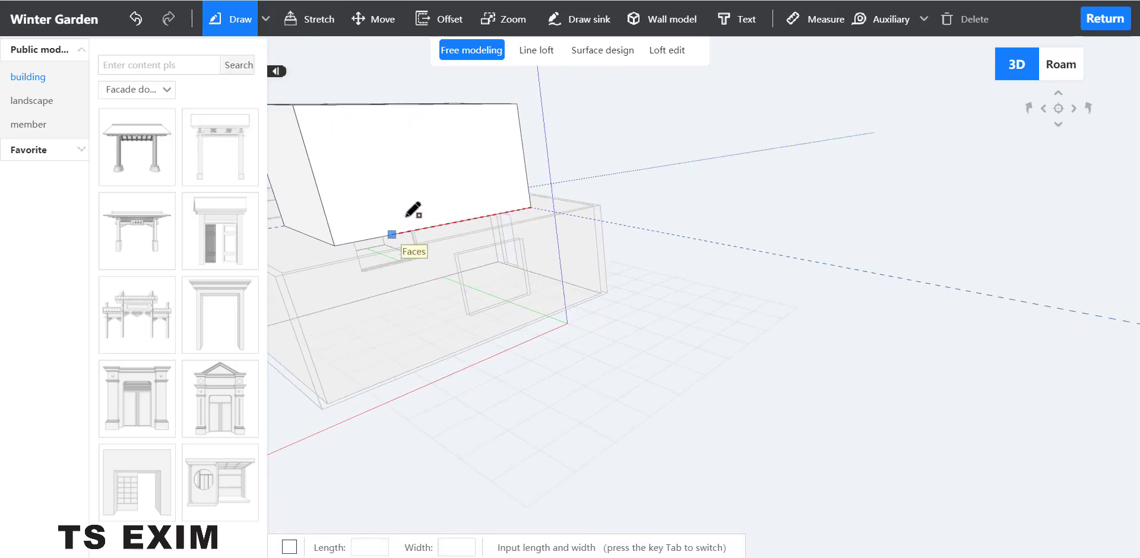
pyautogui.click(392, 234)
pyautogui.click(473, 134)
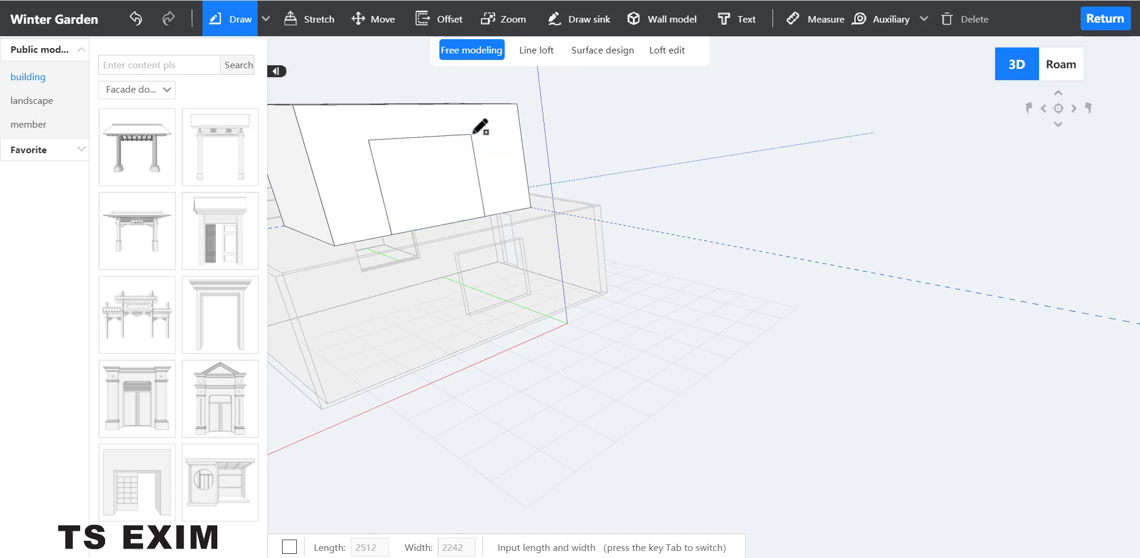
pyautogui.press('Escape')
# Step: Stretch the rectangle at the base of the opposite wall 150 mm inward
pyautogui.click(437, 178)
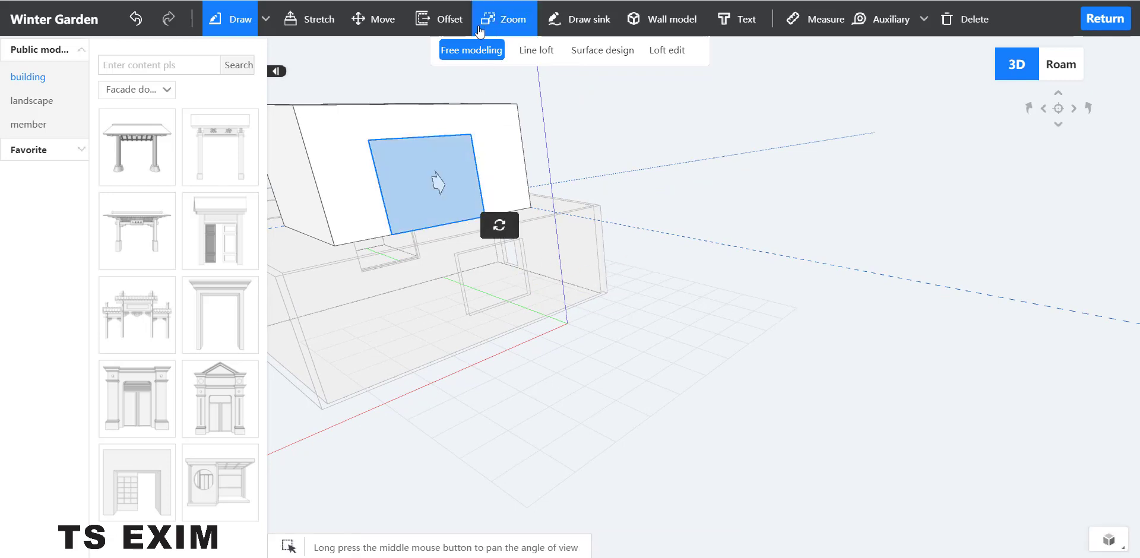
pyautogui.click(305, 18)
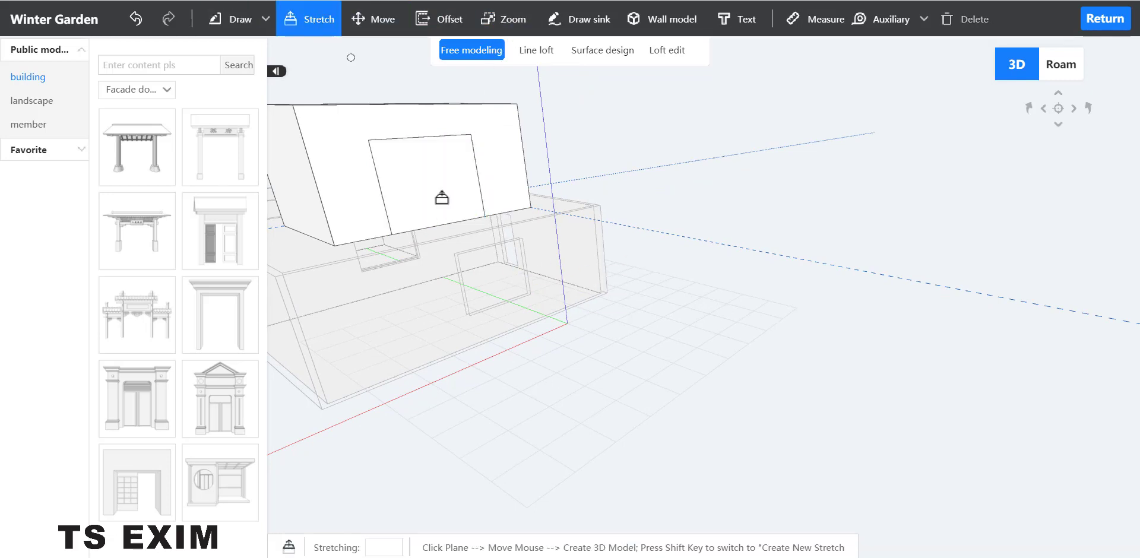
pyautogui.click(439, 203)
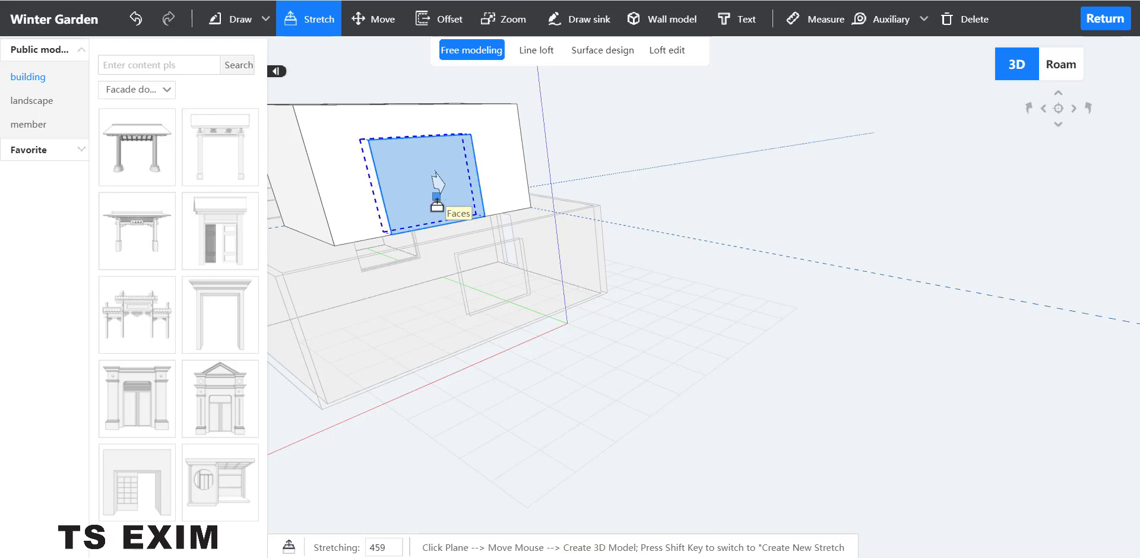
pyautogui.press('Return')
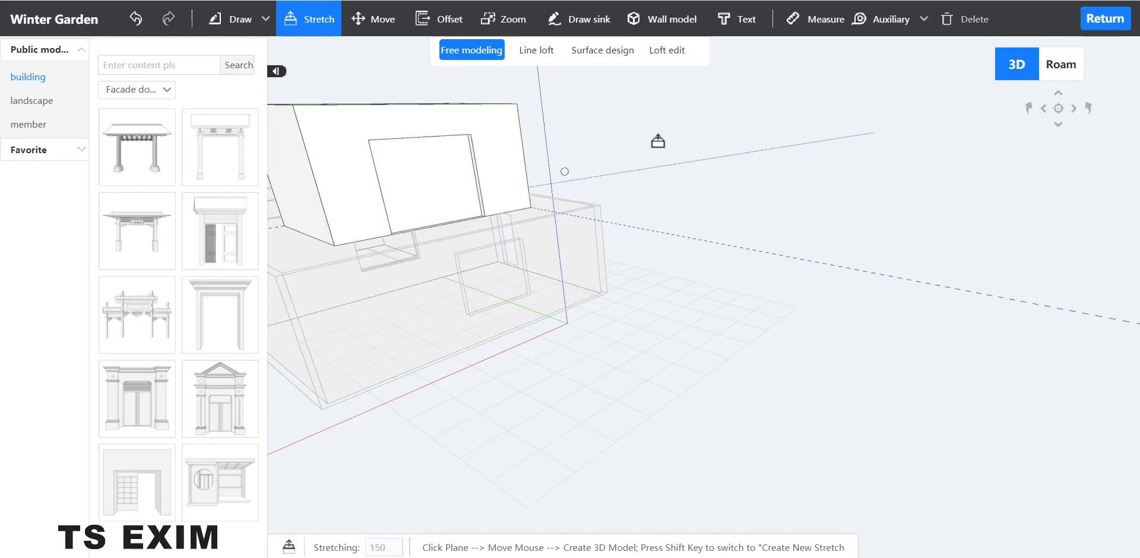
pyautogui.press('Escape')
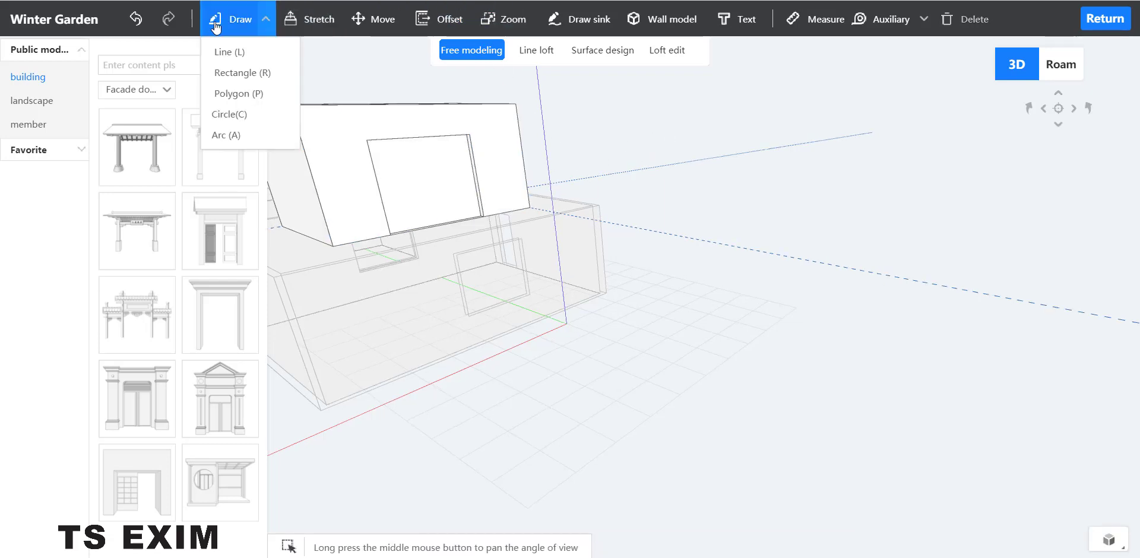
# Step: Set the recessed face of the large floor-level opening as a Facade surface and select it
pyautogui.click(604, 57)
pyautogui.click(443, 168)
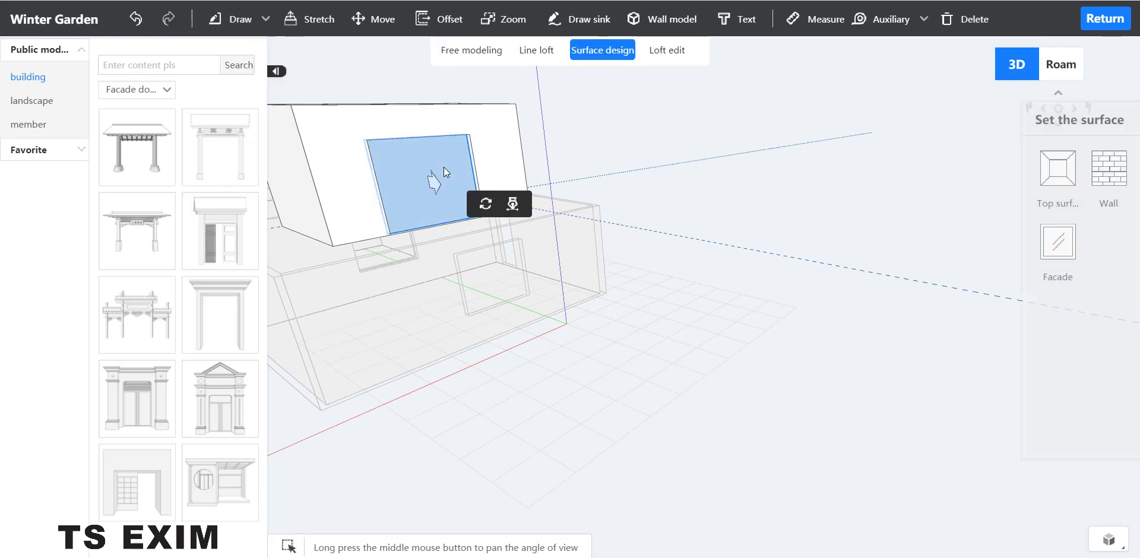
pyautogui.click(994, 242)
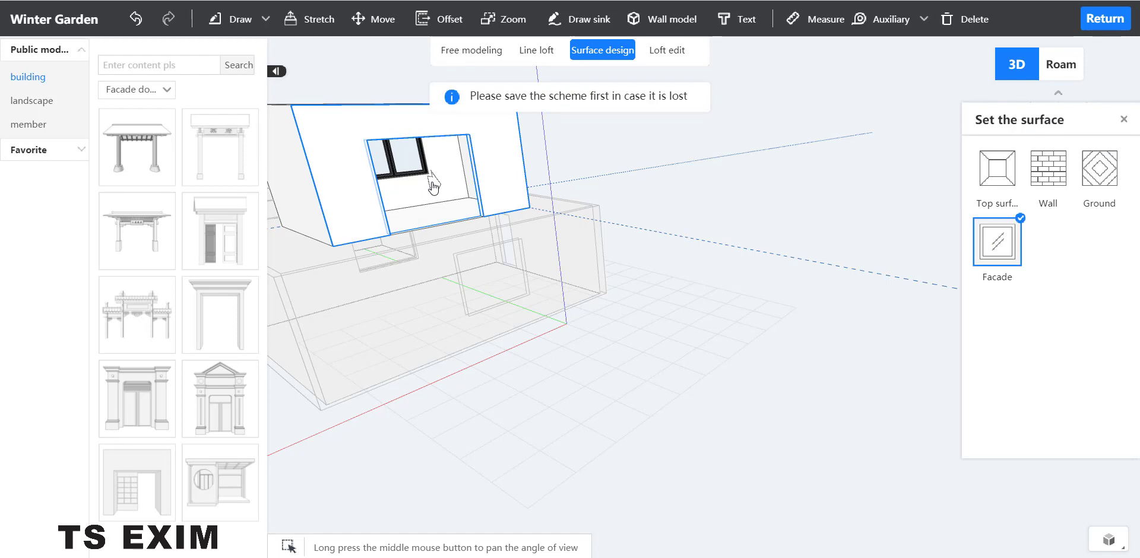
pyautogui.click(432, 182)
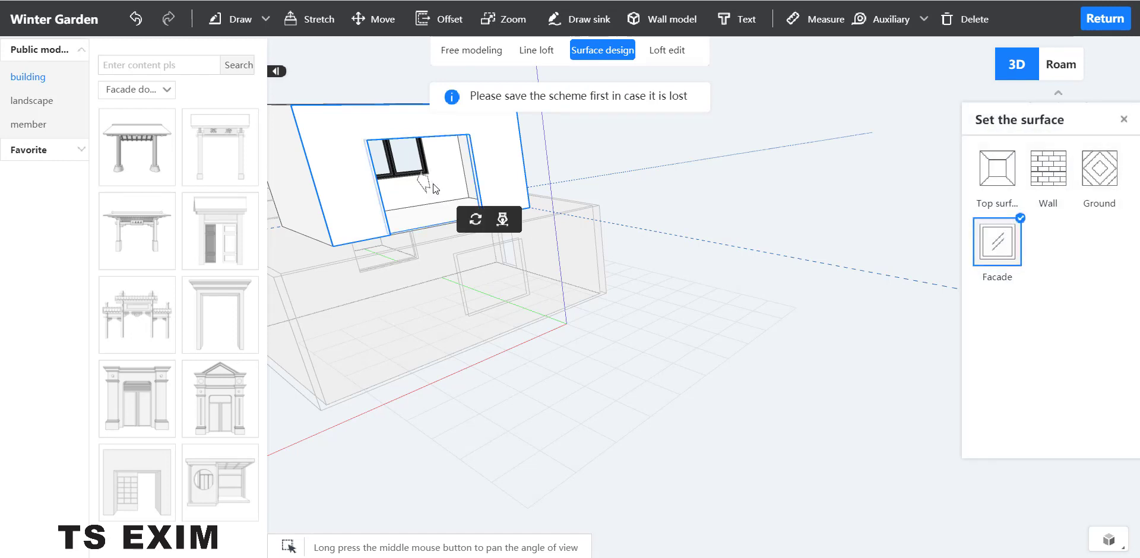
# Step: Open the custom door and window design for the large floor-level facade opening and set its type to Sliding doors
pyautogui.click(426, 185)
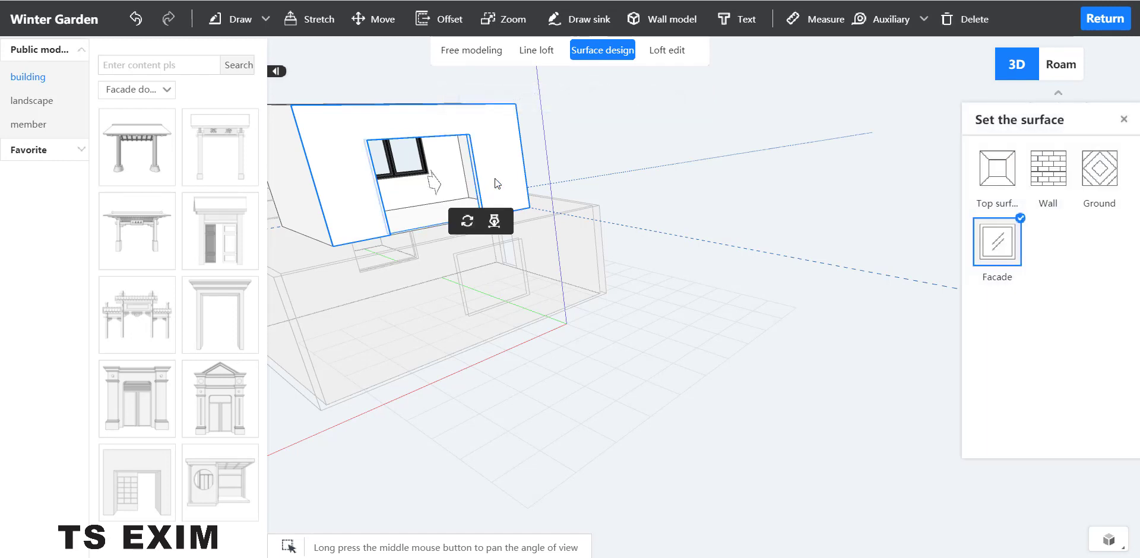
pyautogui.click(495, 225)
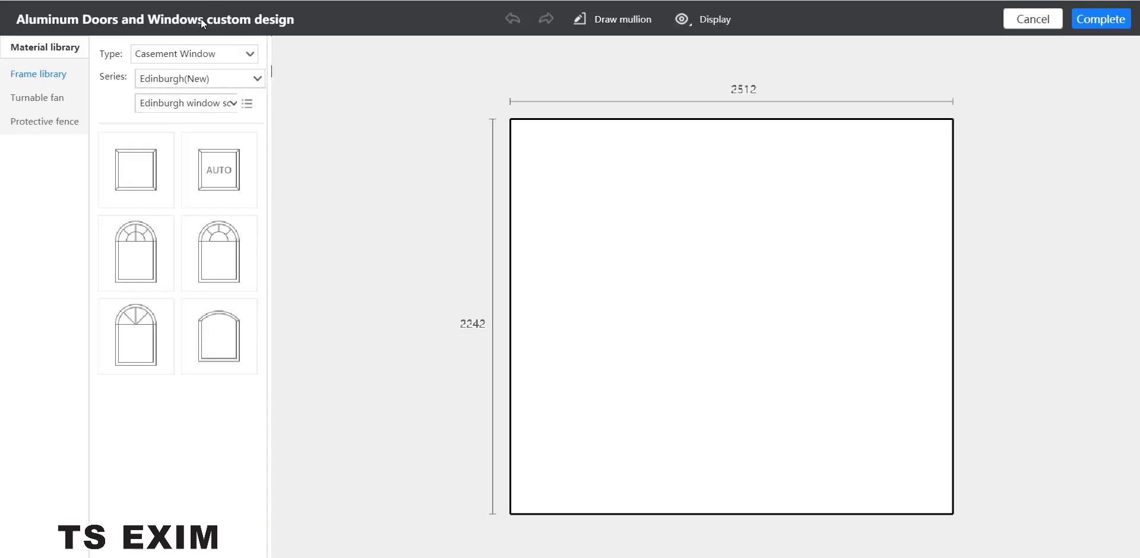
pyautogui.click(247, 54)
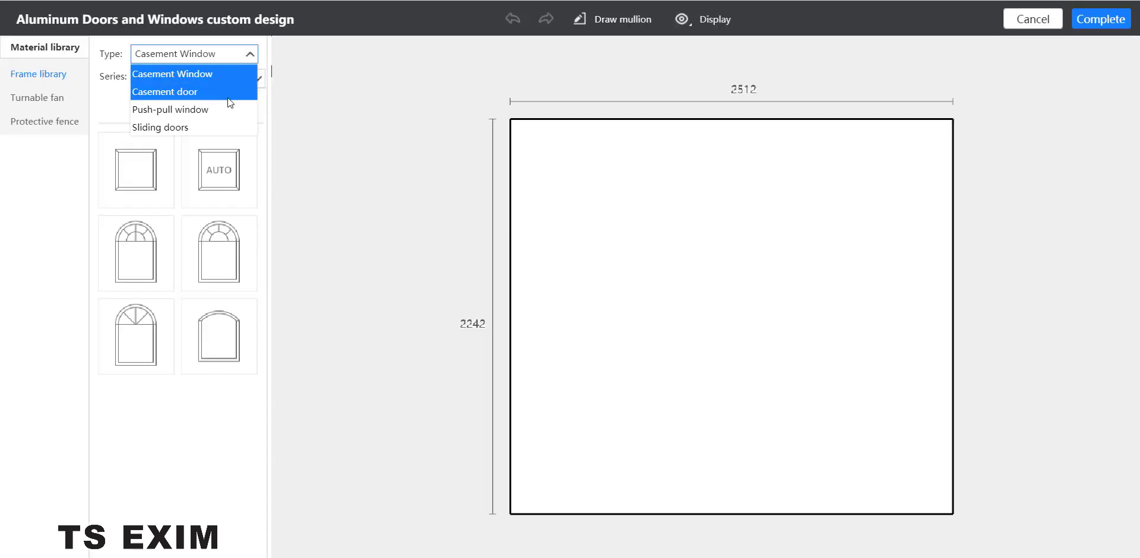
pyautogui.click(226, 125)
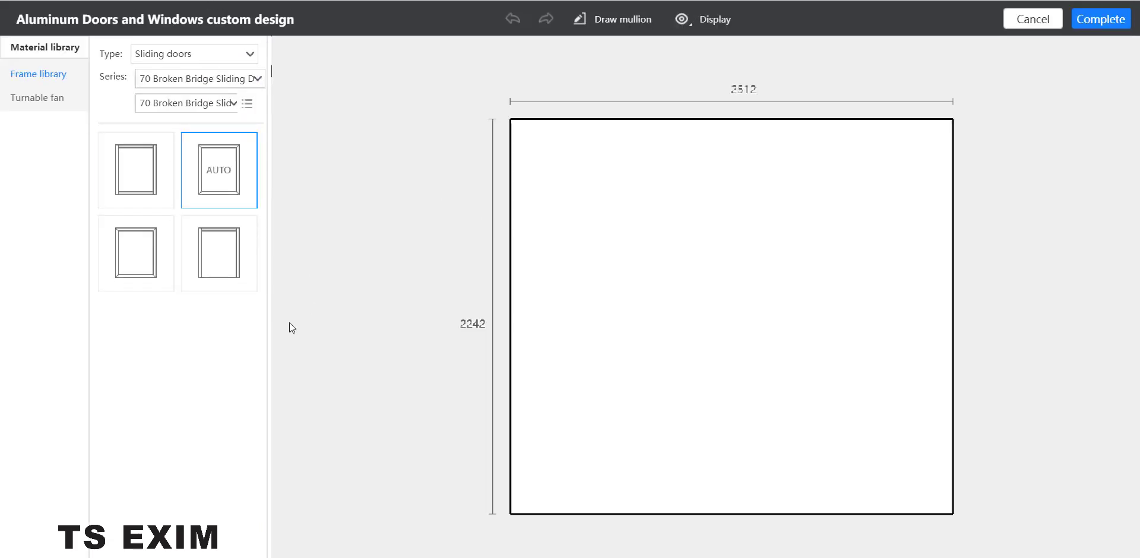
# Step: Place the frame without a bottom rail from the 70 Broken Bridge Sliding Door series and stretch it to the opening's upper and side edges
pyautogui.moveTo(215, 194)
pyautogui.mouseDown()
pyautogui.moveTo(523, 244)
pyautogui.moveTo(222, 183)
pyautogui.mouseUp()
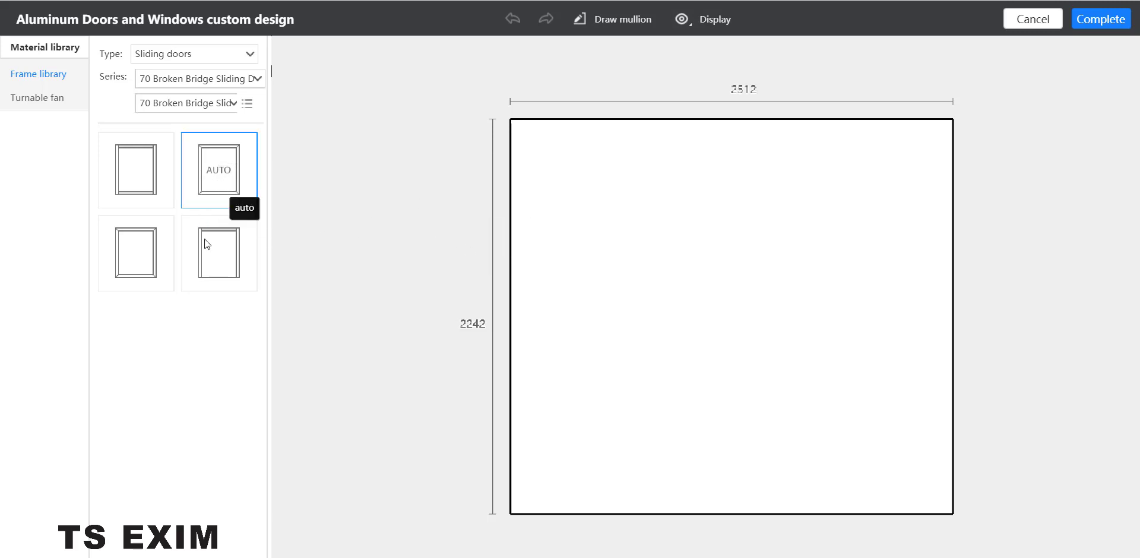
pyautogui.click(219, 247)
pyautogui.moveTo(219, 247); pyautogui.dragTo(630, 315)
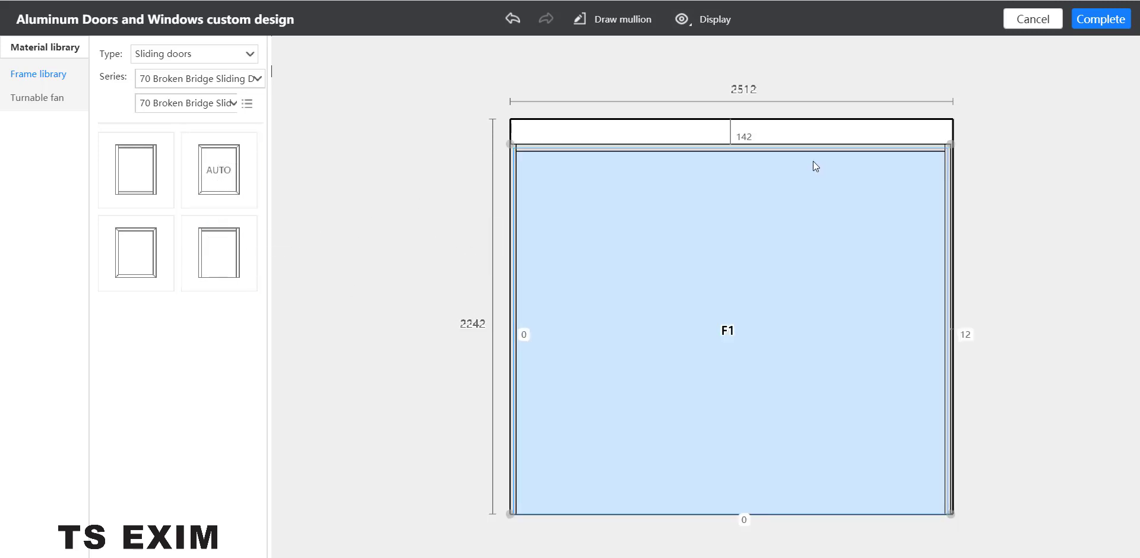
pyautogui.moveTo(712, 146); pyautogui.dragTo(708, 124)
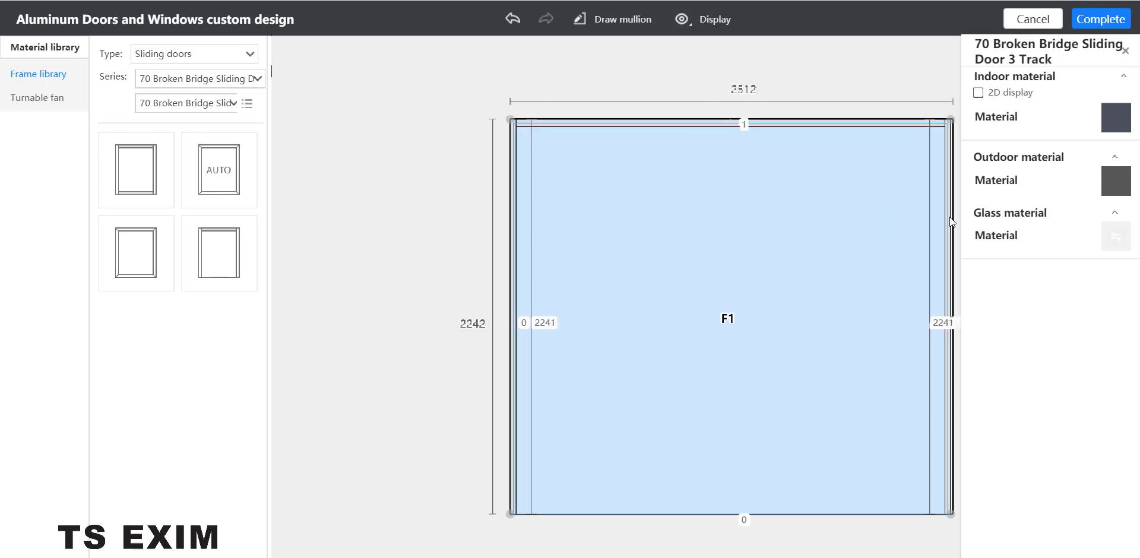
pyautogui.moveTo(950, 218); pyautogui.dragTo(952, 221)
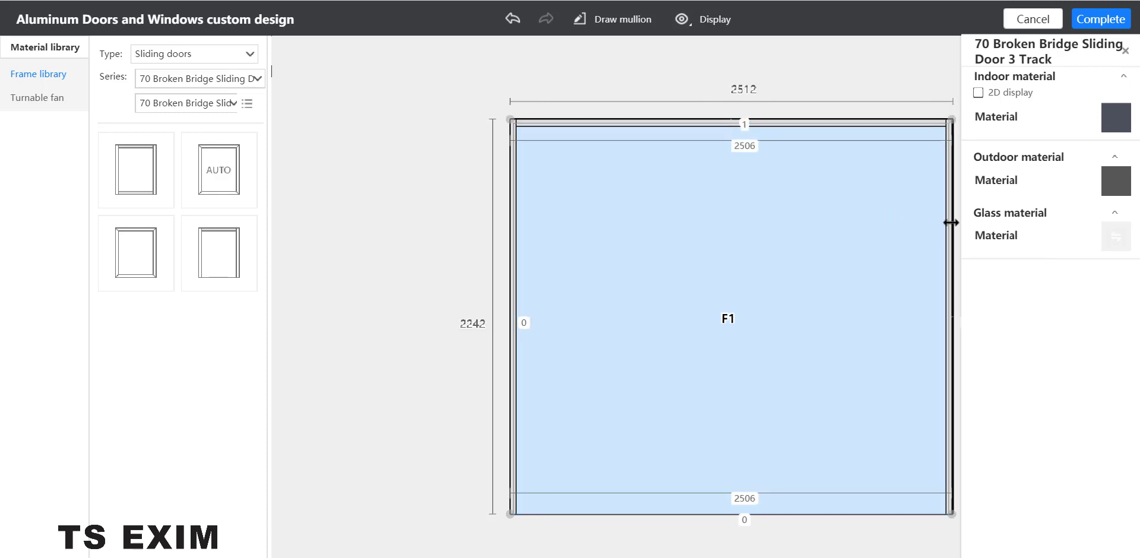
# Step: Fill the sliding door frame with the 3 rail 3 glass fan - front and complete the design
pyautogui.click(45, 96)
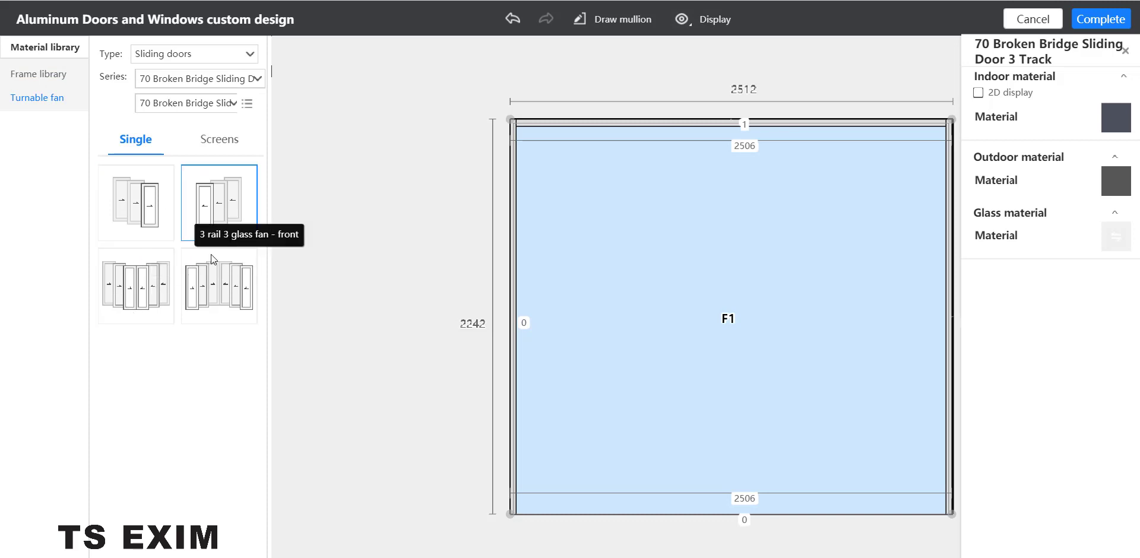
pyautogui.moveTo(219, 205); pyautogui.dragTo(618, 312)
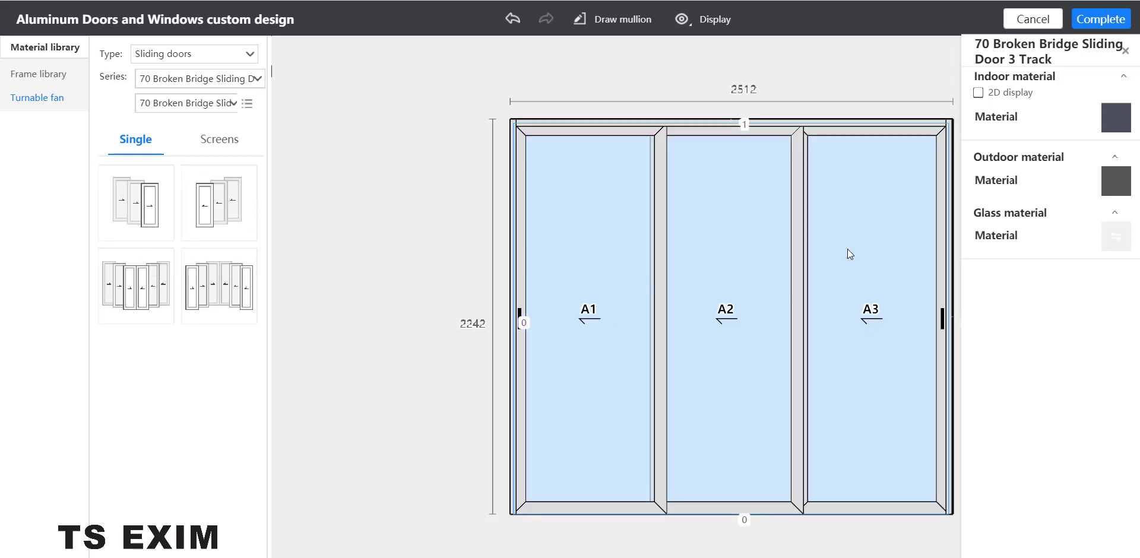
pyautogui.click(1100, 19)
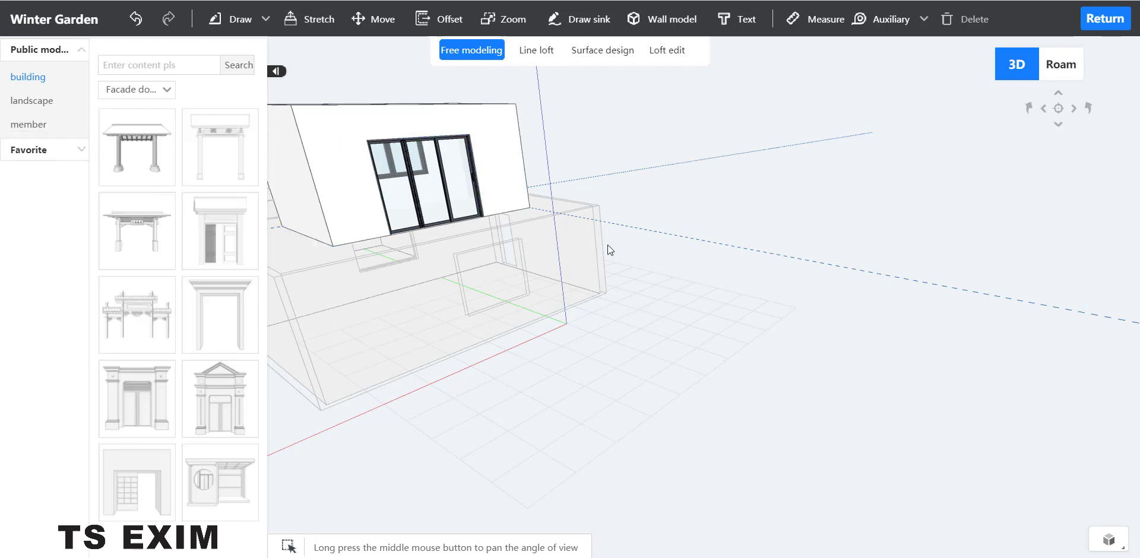
# Step: Delete the floor face inside the upper storey to open it to the room below
pyautogui.moveTo(630, 261); pyautogui.dragTo(598, 281)
pyautogui.moveTo(599, 279); pyautogui.dragTo(733, 360, button='middle')
pyautogui.scroll(2, 695, 360)
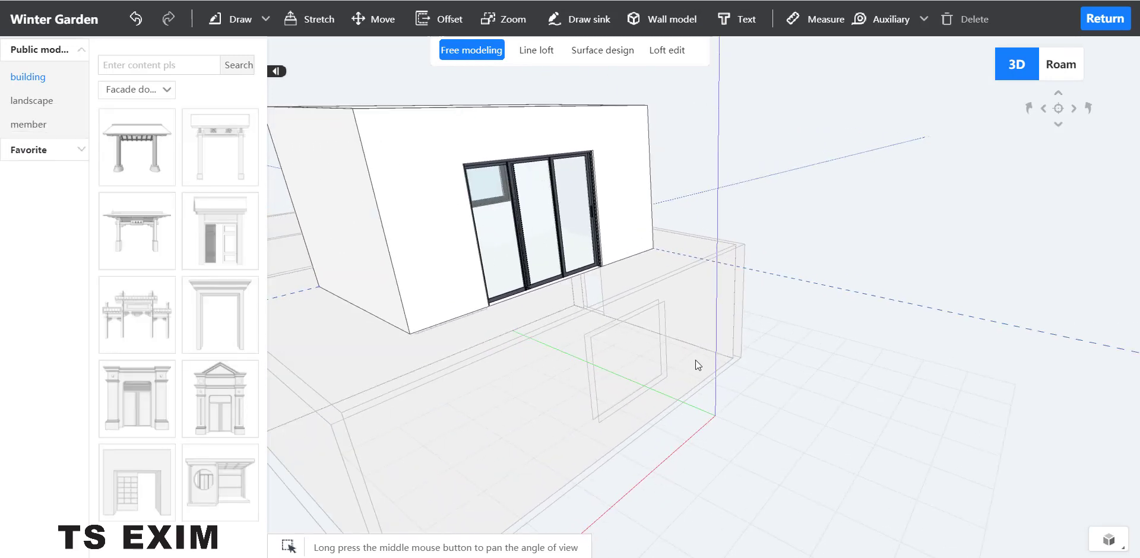
pyautogui.scroll(5, 511, 239)
pyautogui.scroll(4, 510, 239)
pyautogui.scroll(-3, 526, 285)
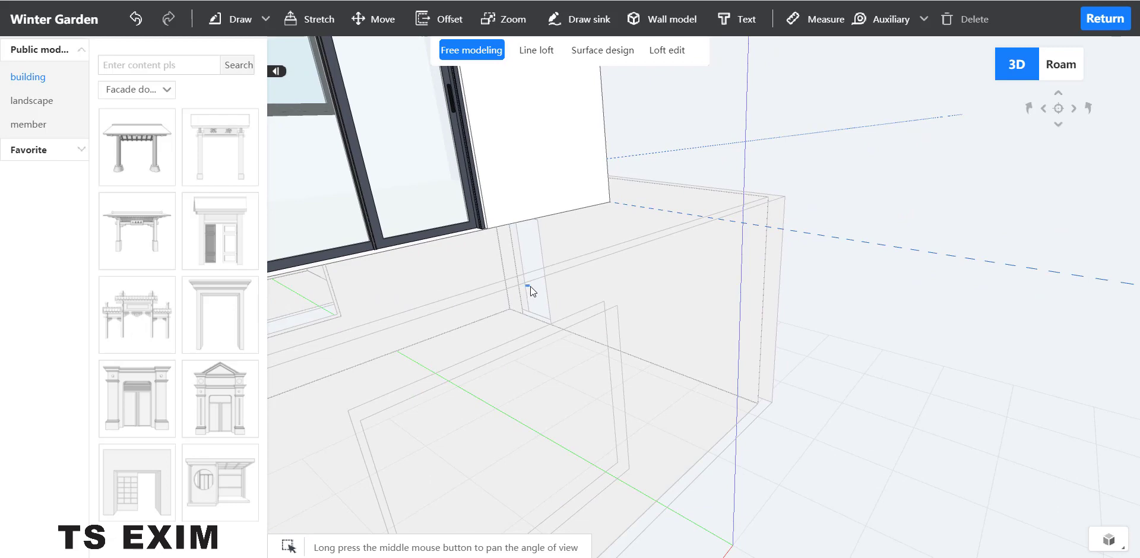
pyautogui.moveTo(530, 286); pyautogui.dragTo(812, 351, button='middle')
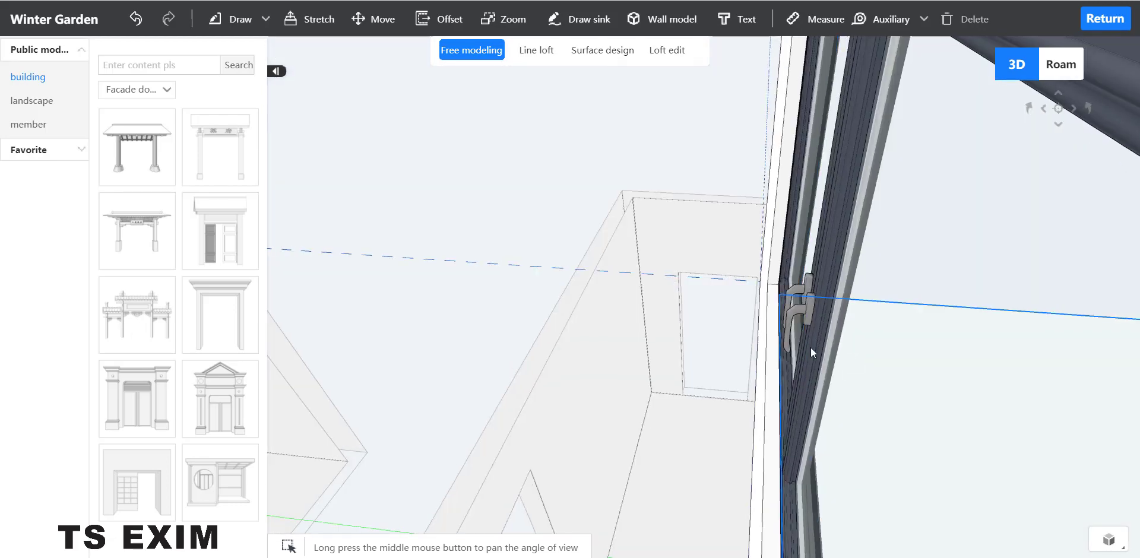
pyautogui.moveTo(463, 287); pyautogui.dragTo(753, 318, button='middle')
pyautogui.click(752, 316)
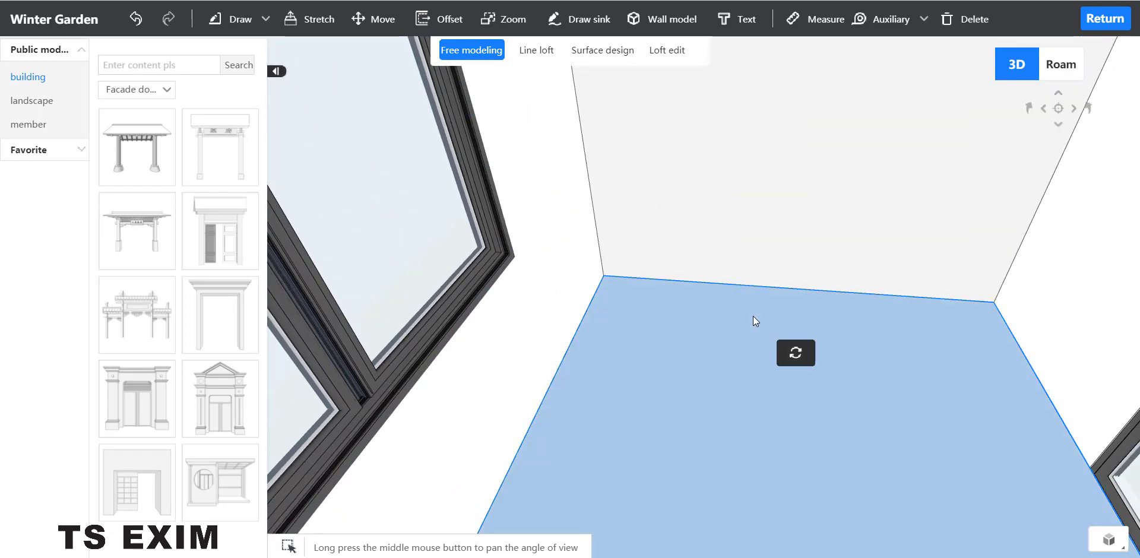
pyautogui.press('Delete')
pyautogui.moveTo(804, 404); pyautogui.dragTo(959, 252, button='middle')
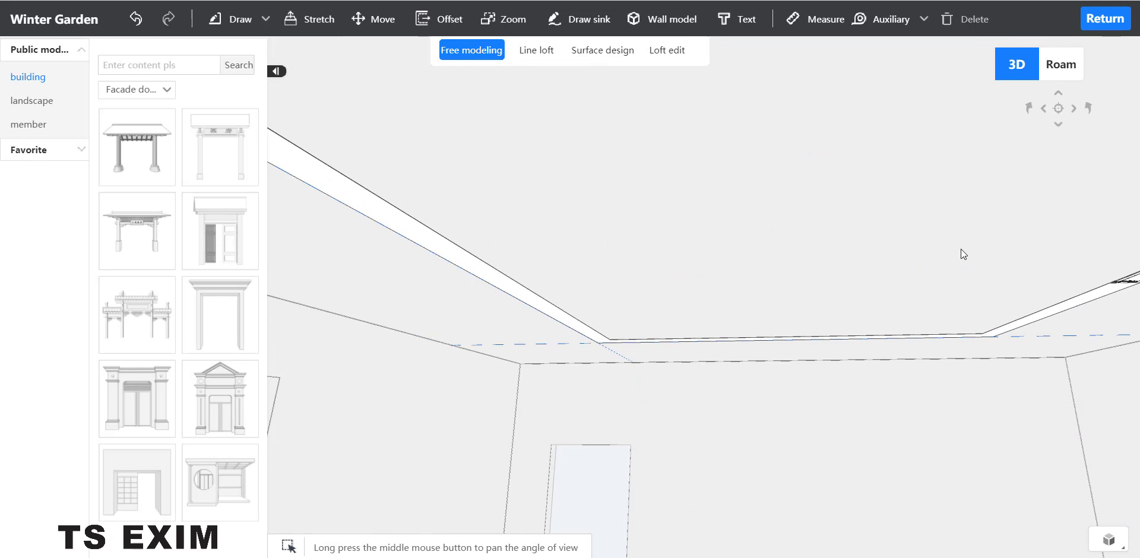
# Step: Leave Winter Garden, check the opened ceiling between the storeys, and return to the main design workspace
pyautogui.click(1106, 19)
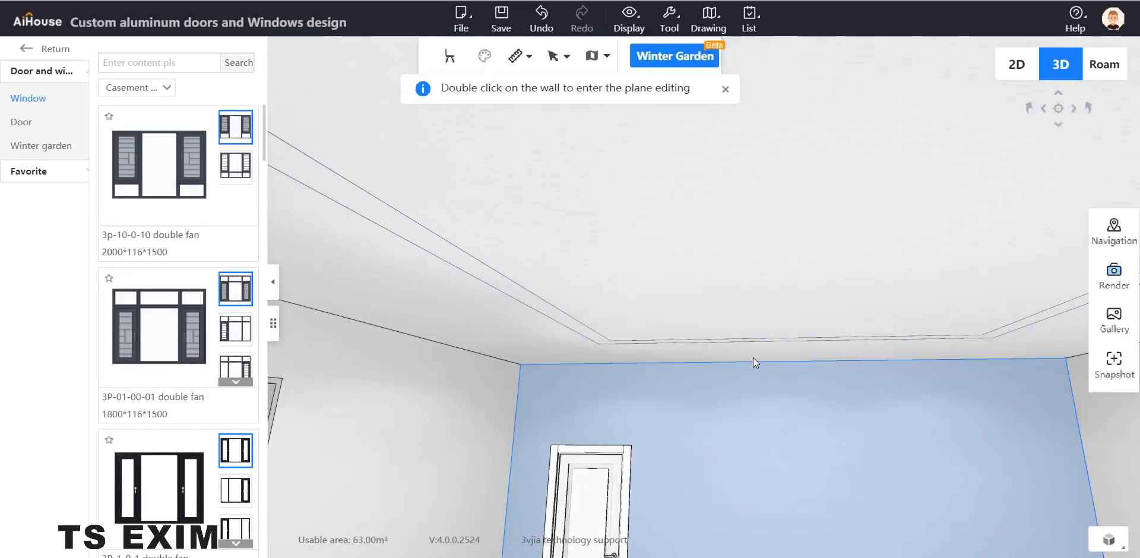
pyautogui.press('q')
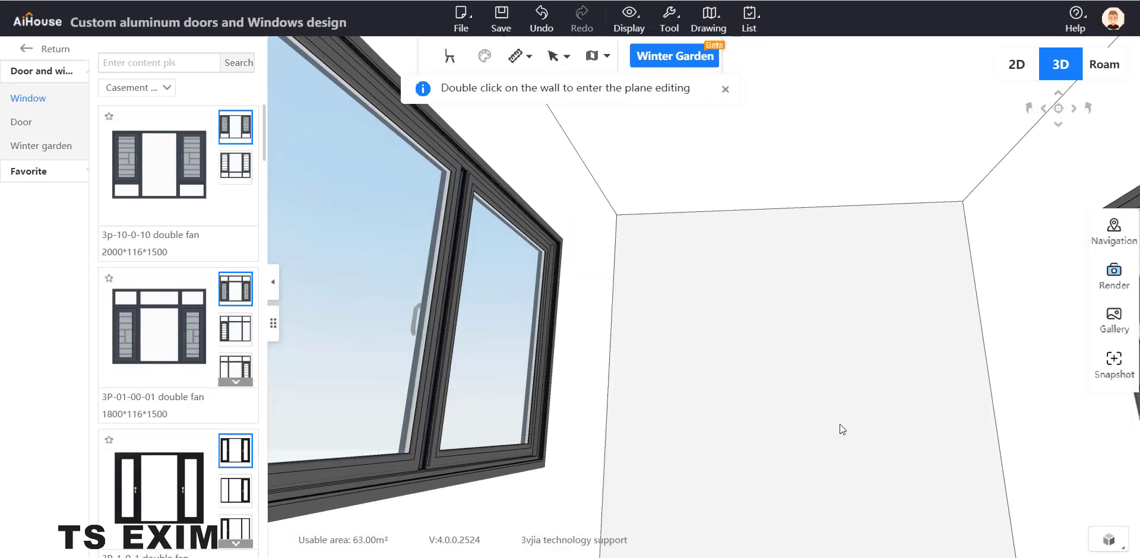
pyautogui.press('e')
pyautogui.press('e')
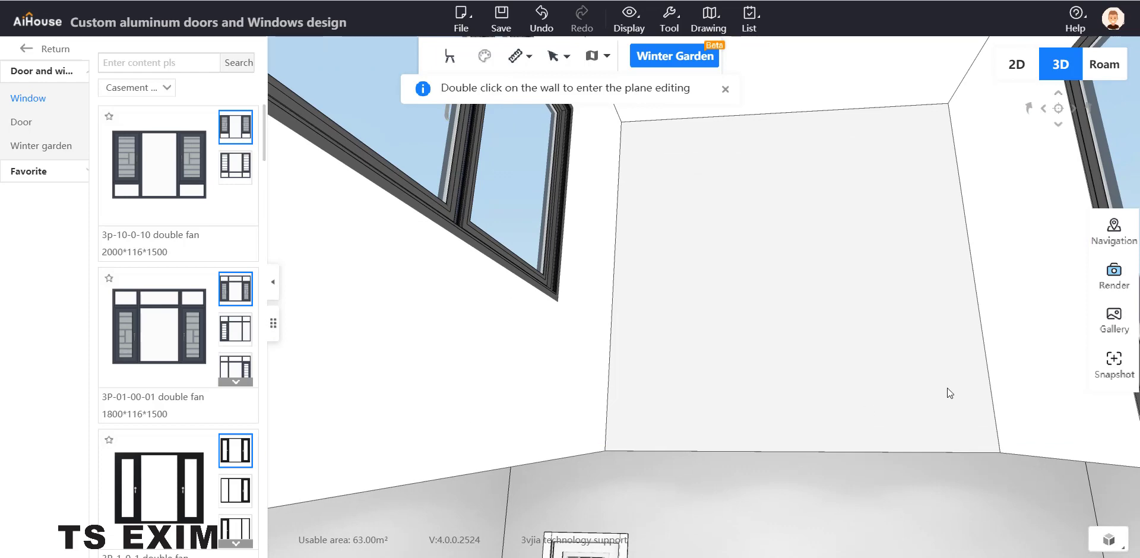
pyautogui.press('e')
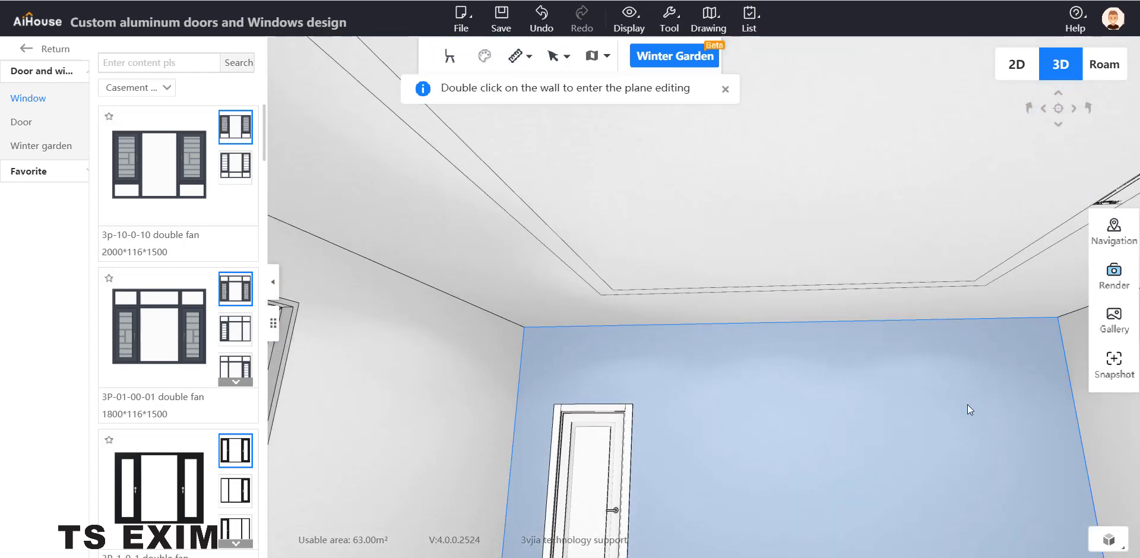
pyautogui.moveTo(967, 404); pyautogui.dragTo(778, 156)
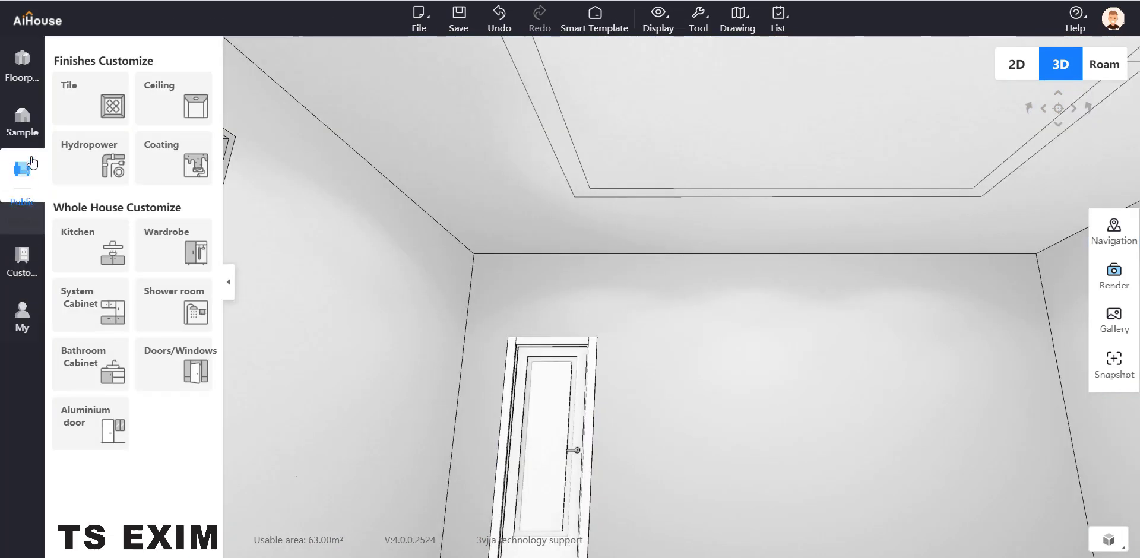
# Step: Search the public library for "skylight" and place the 810*810*50 Skylight near the lower wall of the larger room in the floor plan
pyautogui.click(22, 172)
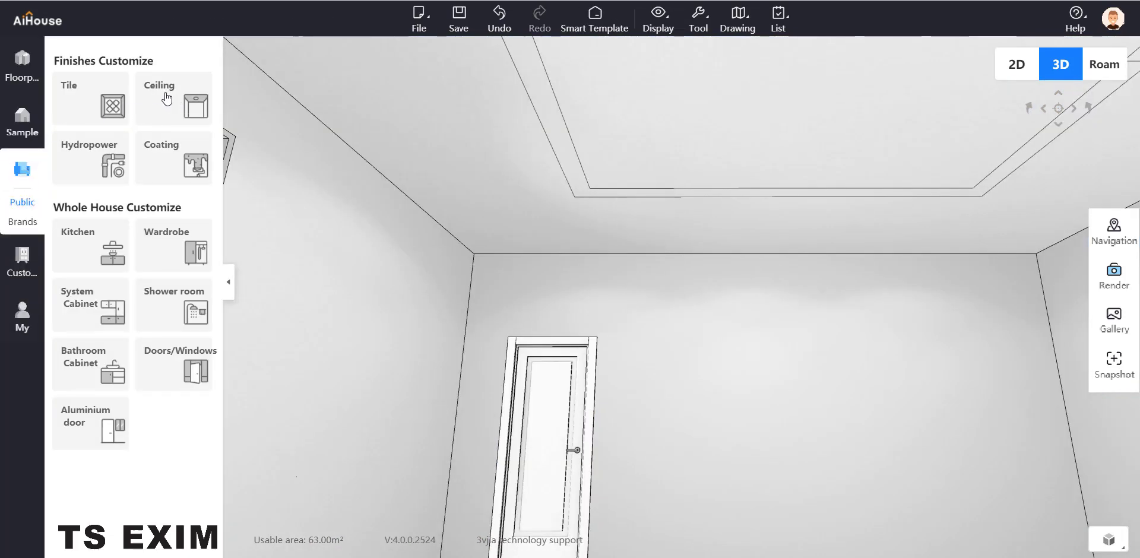
pyautogui.click(141, 55)
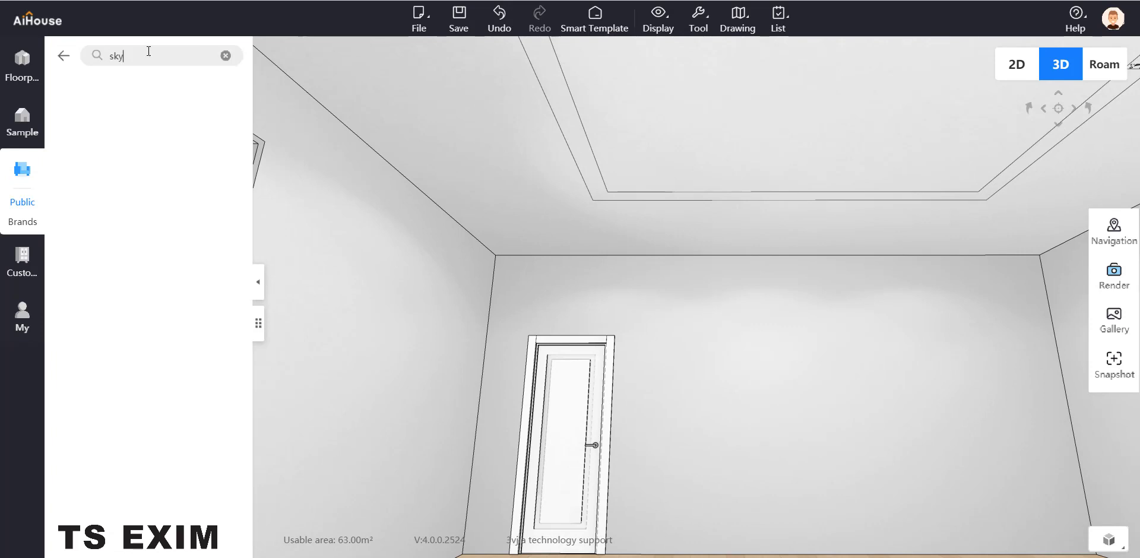
pyautogui.press('Return')
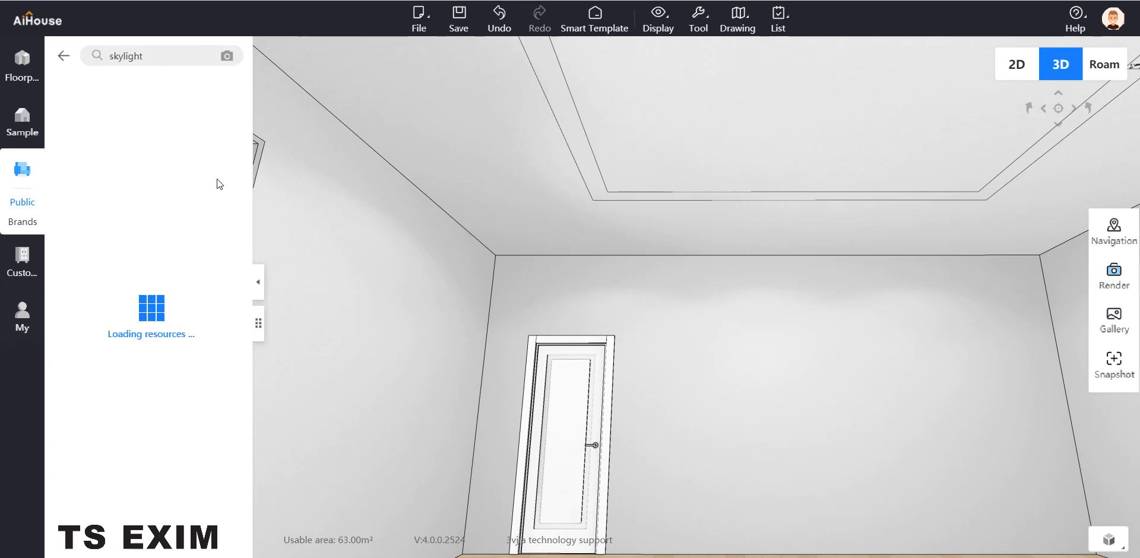
pyautogui.moveTo(234, 100)
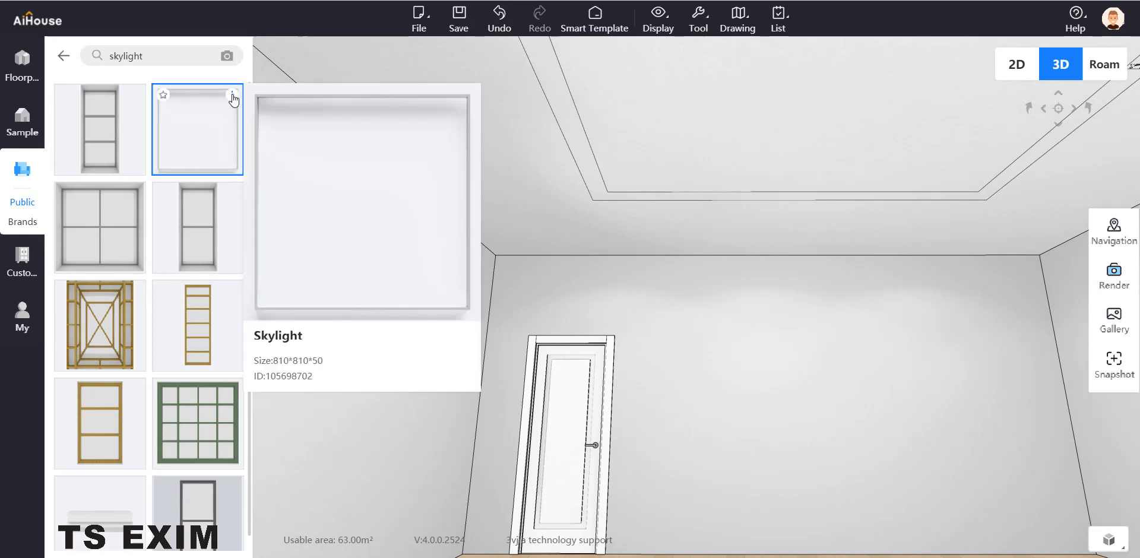
pyautogui.moveTo(203, 117); pyautogui.dragTo(568, 242)
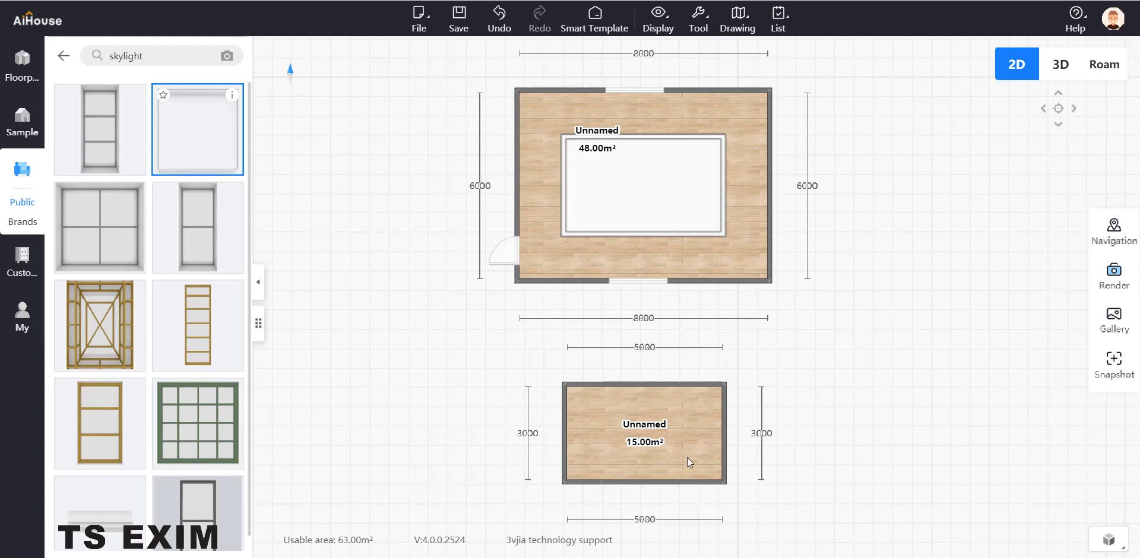
pyautogui.click(589, 258)
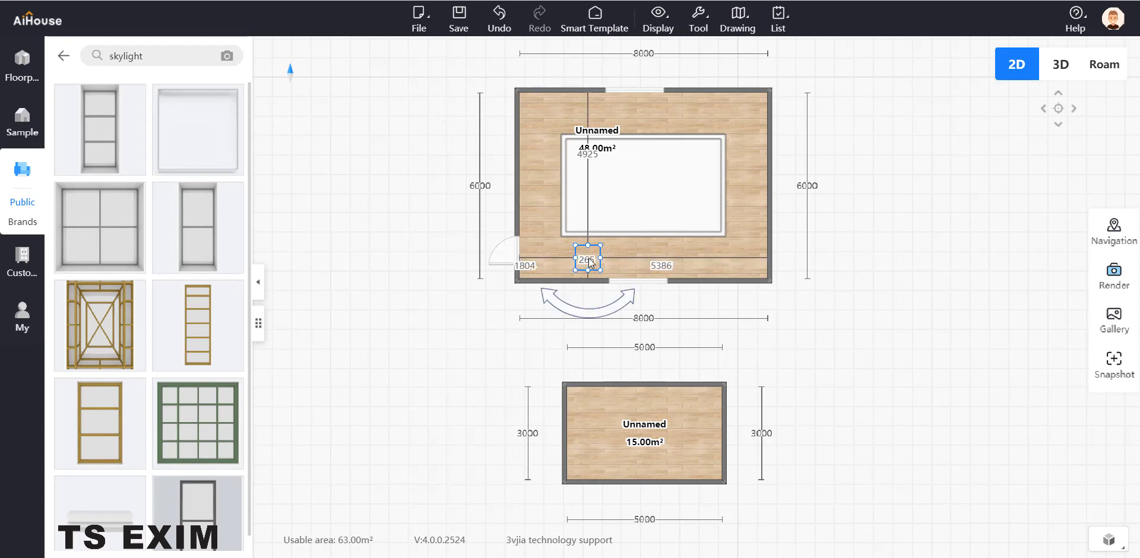
# Step: Stretch the skylight to about 4450 by 2496 mm across the larger room
pyautogui.scroll(3, 597, 264)
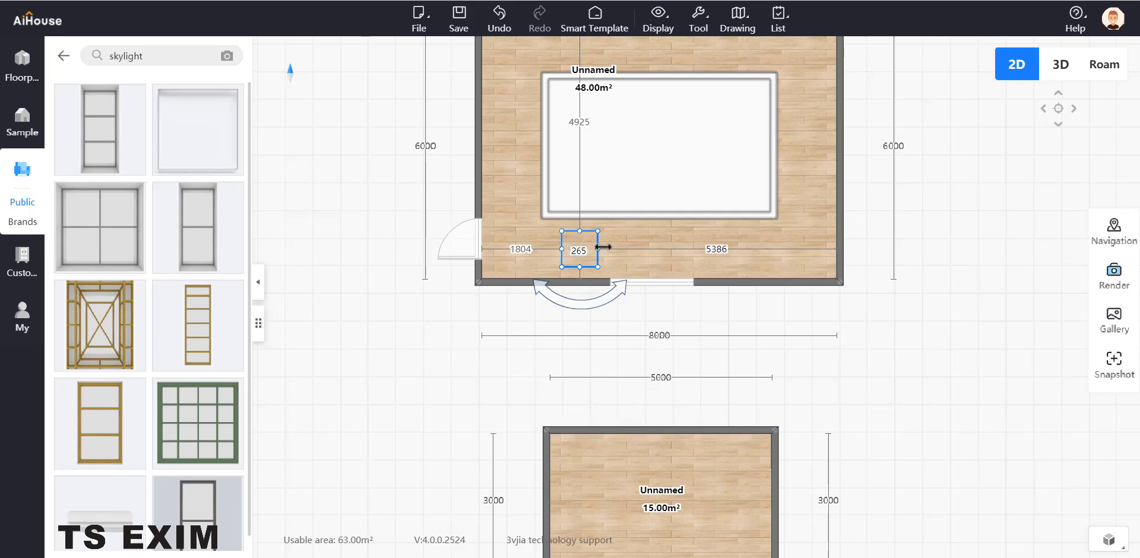
pyautogui.moveTo(599, 247); pyautogui.dragTo(759, 248)
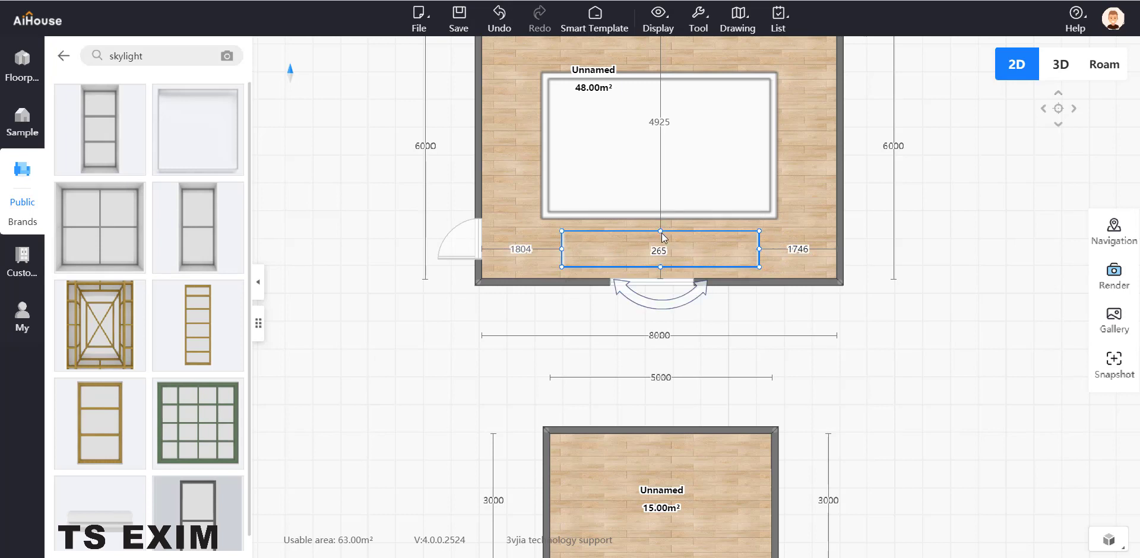
pyautogui.moveTo(661, 232); pyautogui.dragTo(667, 158)
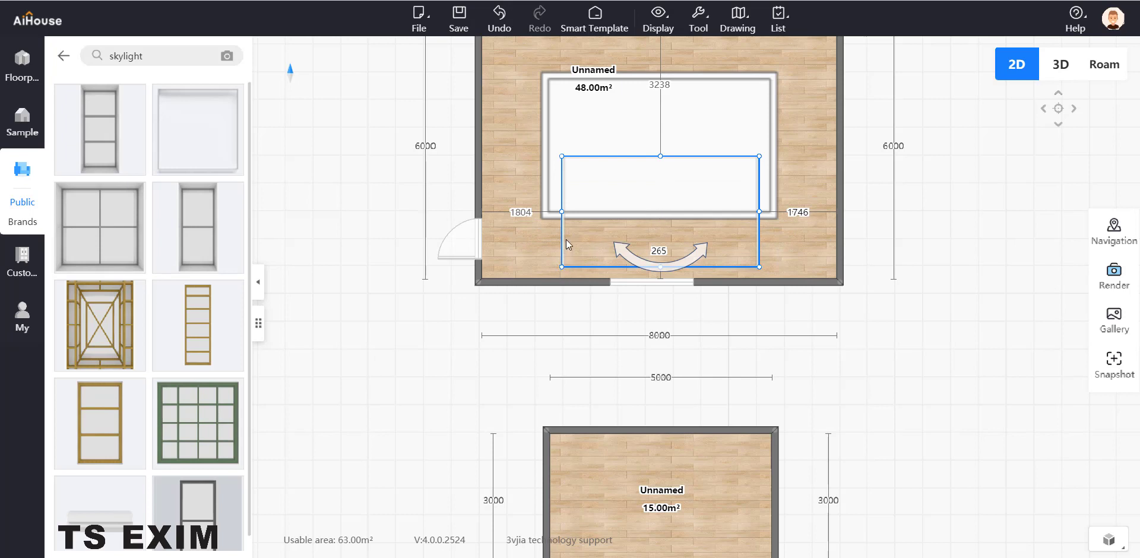
# Step: Set the skylight's distance from the wall with the door to 1500 mm
pyautogui.scroll(1, 614, 230)
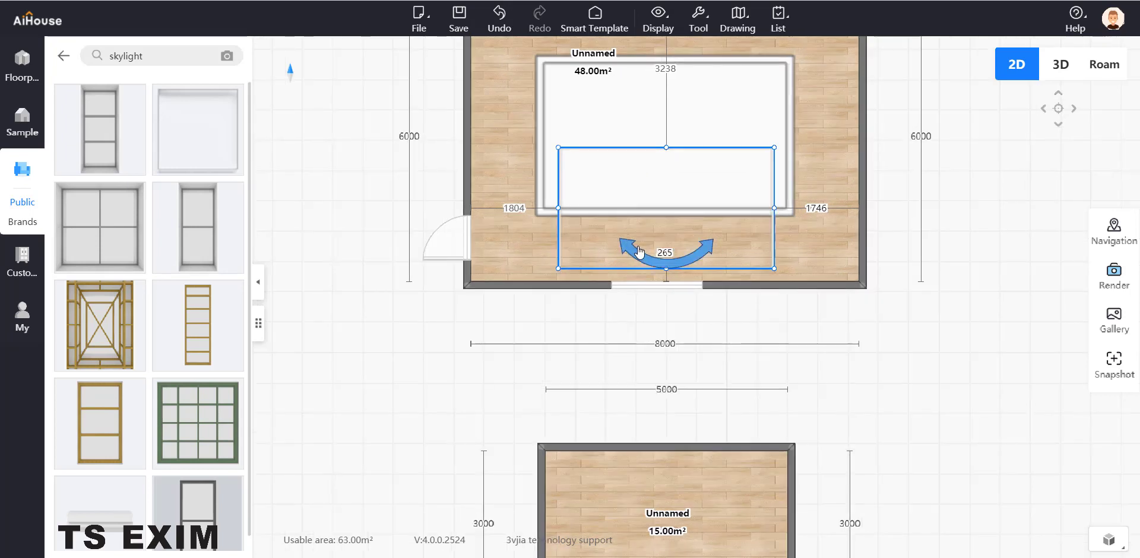
pyautogui.moveTo(528, 210); pyautogui.dragTo(491, 210)
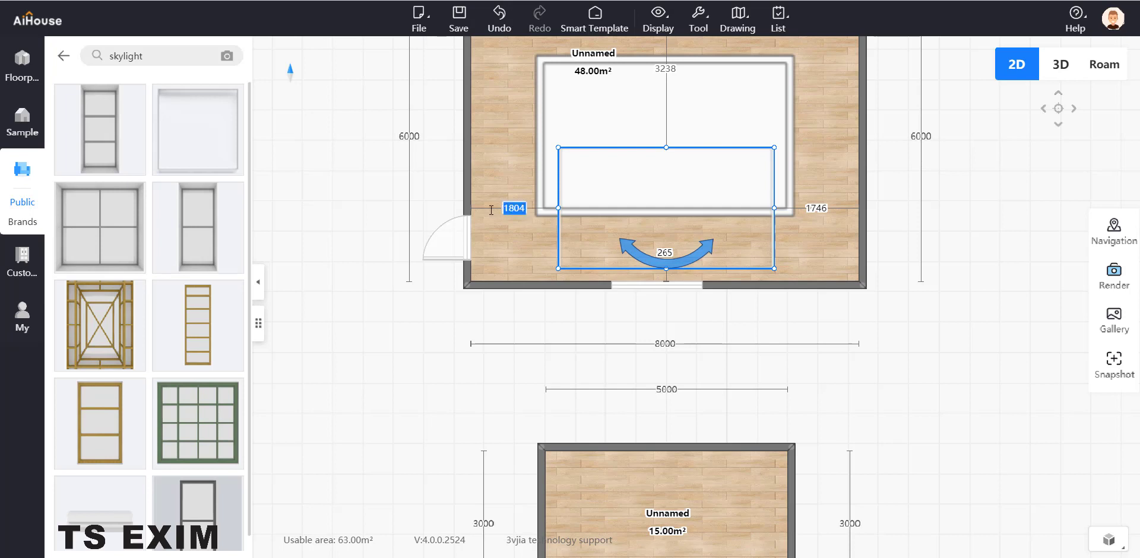
pyautogui.write('1500')
pyautogui.press('Return')
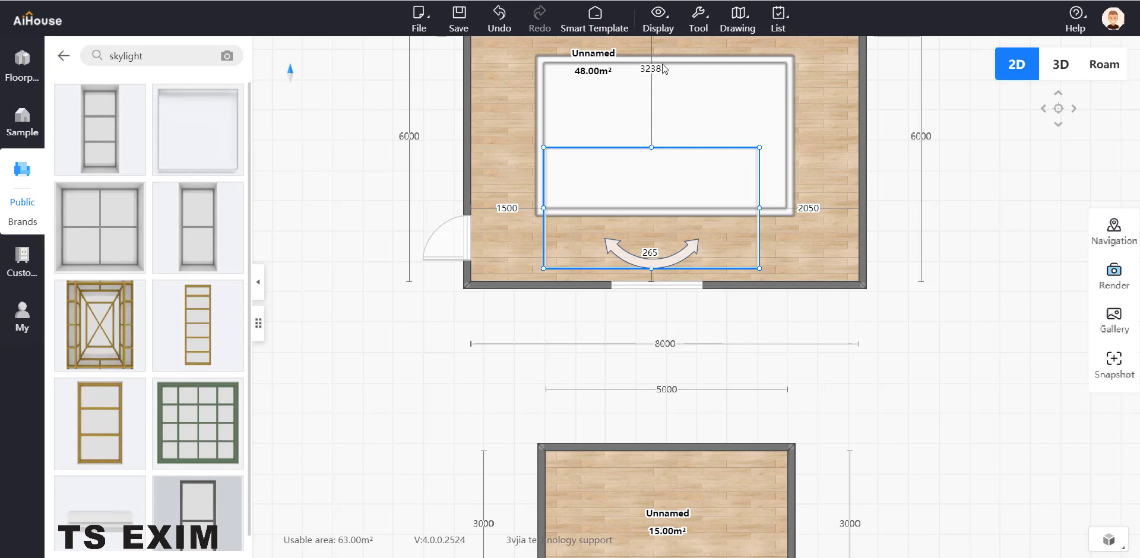
# Step: Turn off the skylight's proportional scaling and set its length to 5000 mm and width to 3000 mm
pyautogui.click(603, 202)
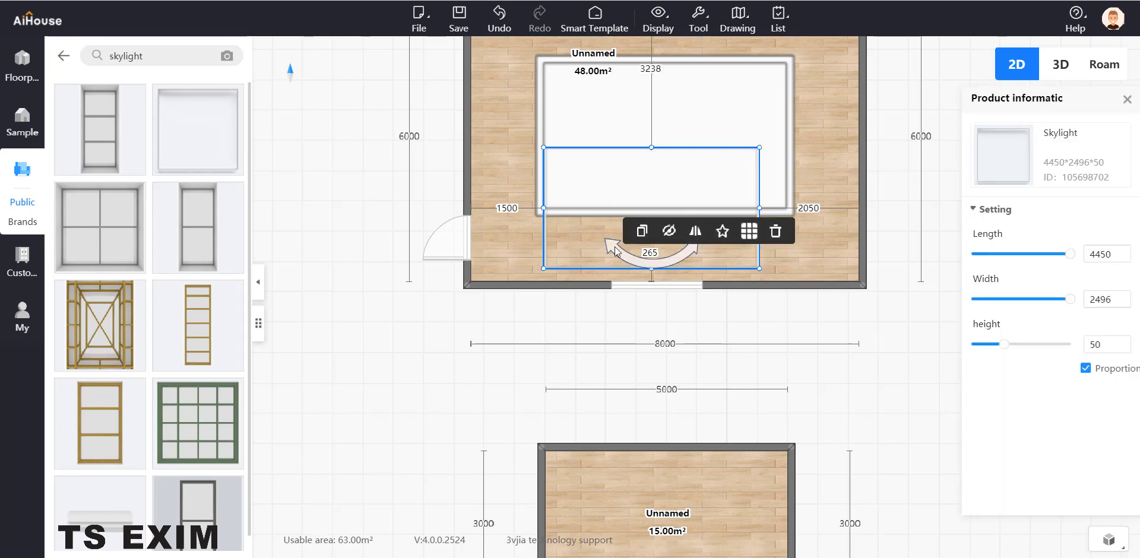
pyautogui.click(1112, 254)
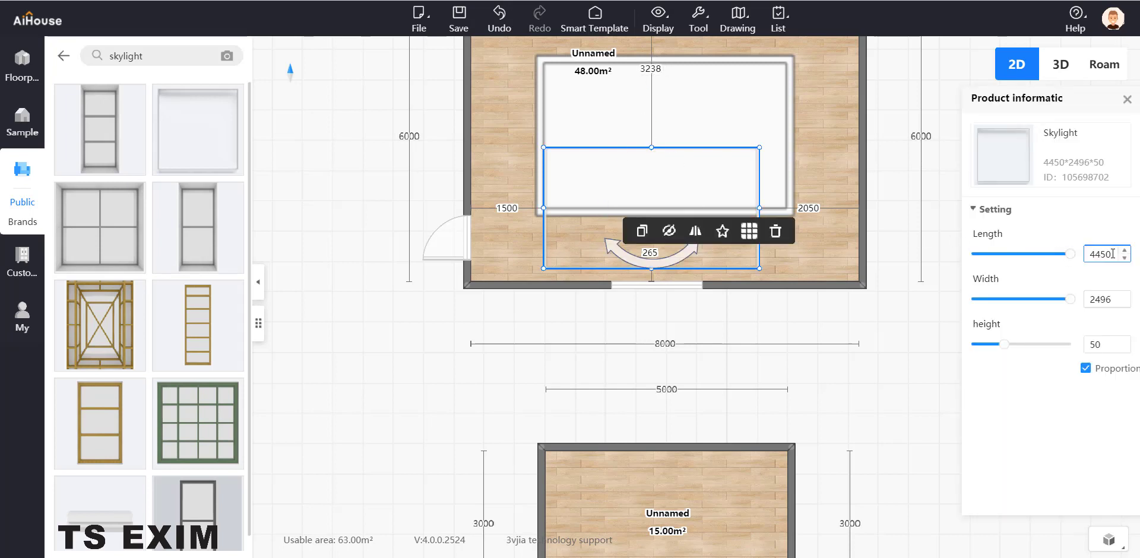
pyautogui.click(1085, 368)
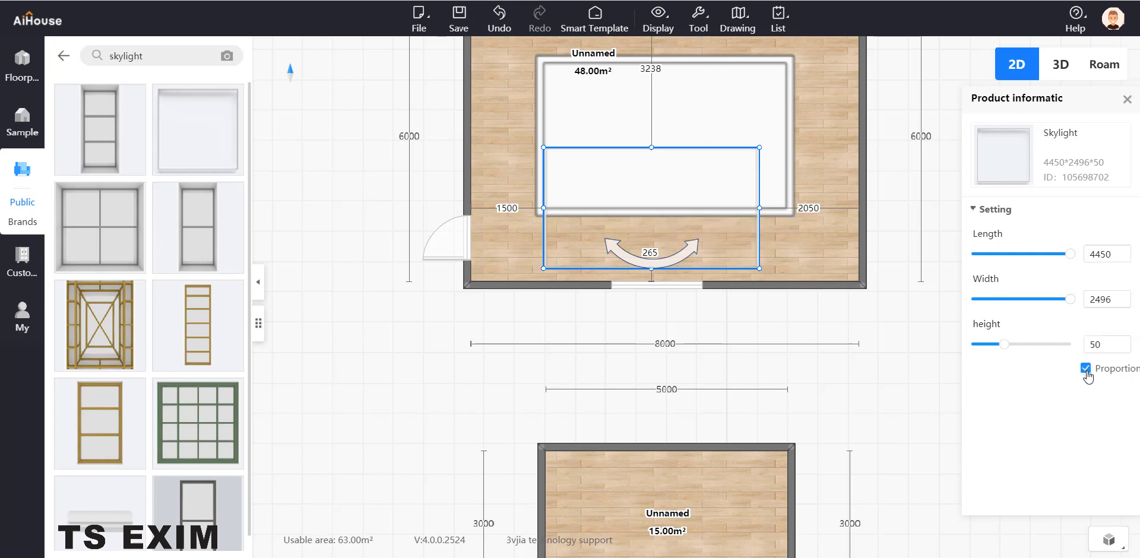
pyautogui.doubleClick(1113, 253)
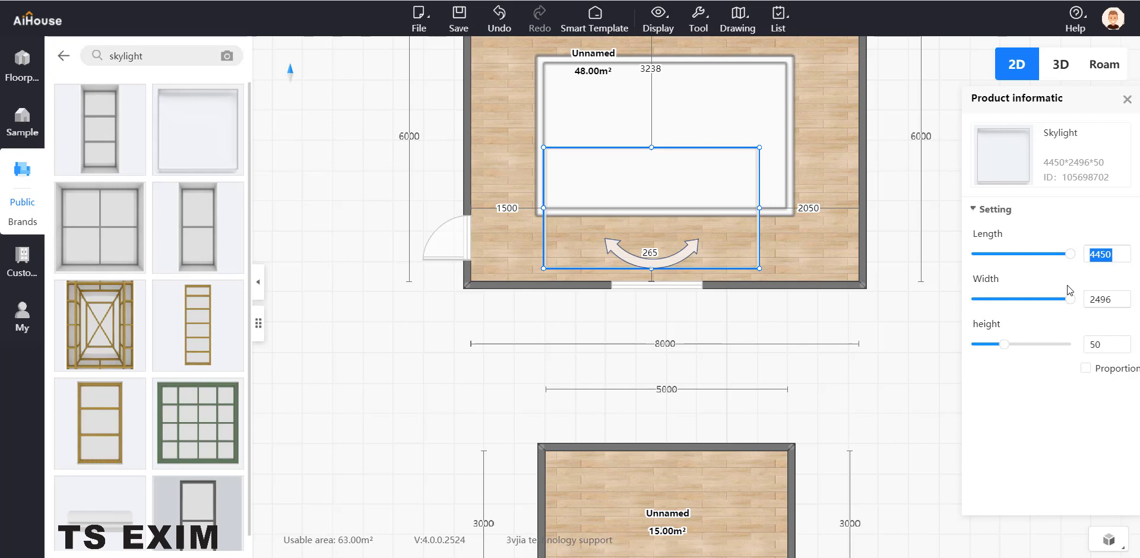
pyautogui.write('5000')
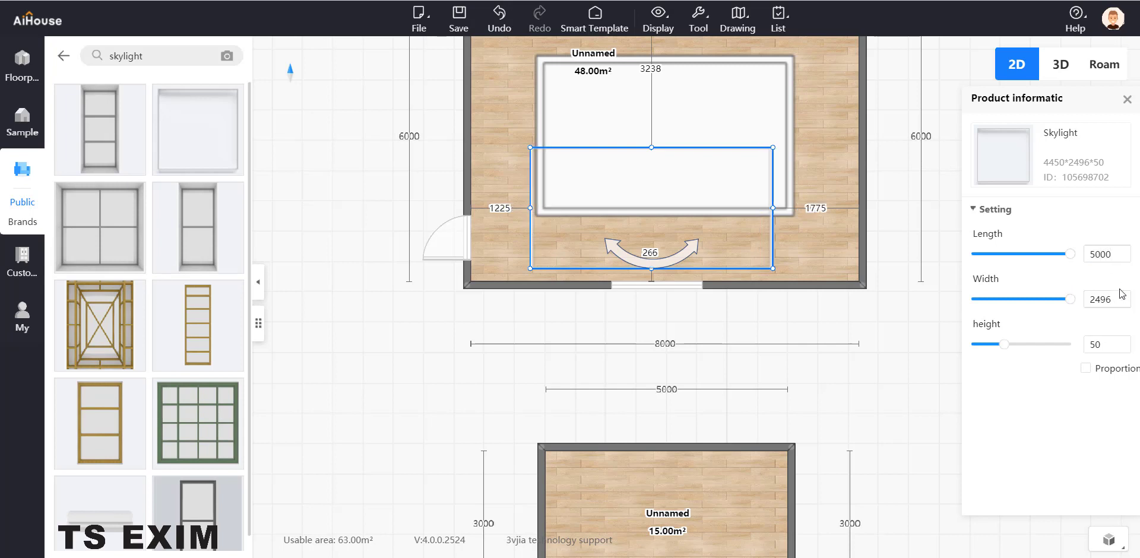
pyautogui.doubleClick(1103, 299)
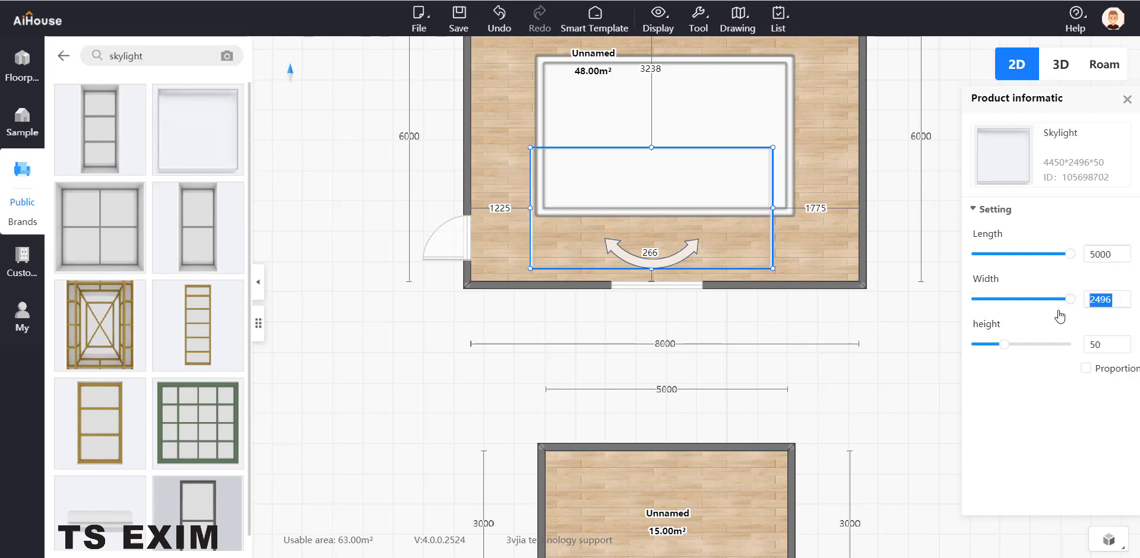
pyautogui.write('3000')
pyautogui.press('Return')
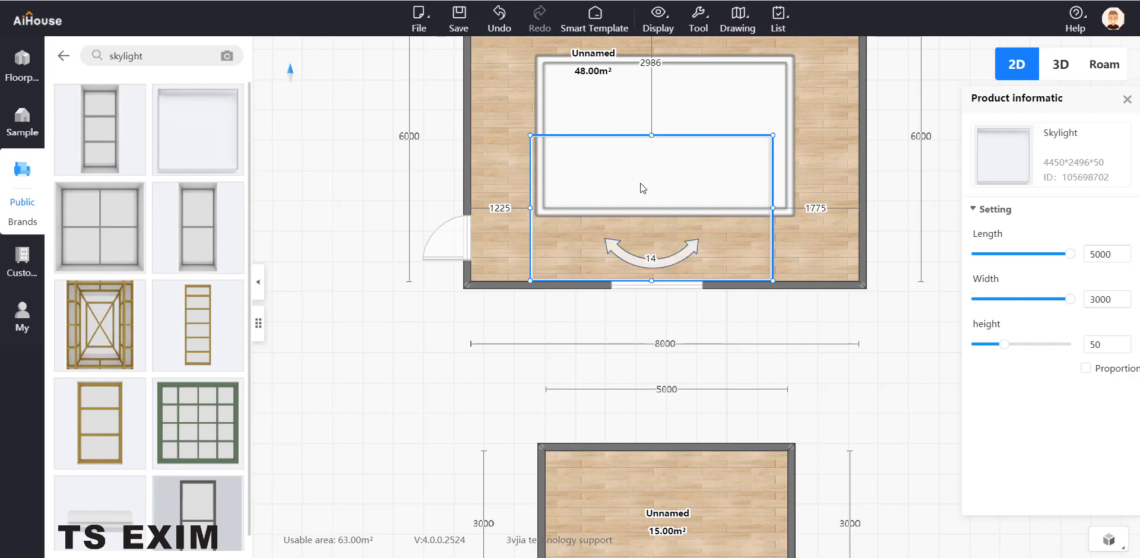
# Step: Move the skylight onto the ceiling opening, about 1518 mm from the door wall and lower wall, and inspect it in Roam view
pyautogui.moveTo(651, 136); pyautogui.dragTo(651, 134)
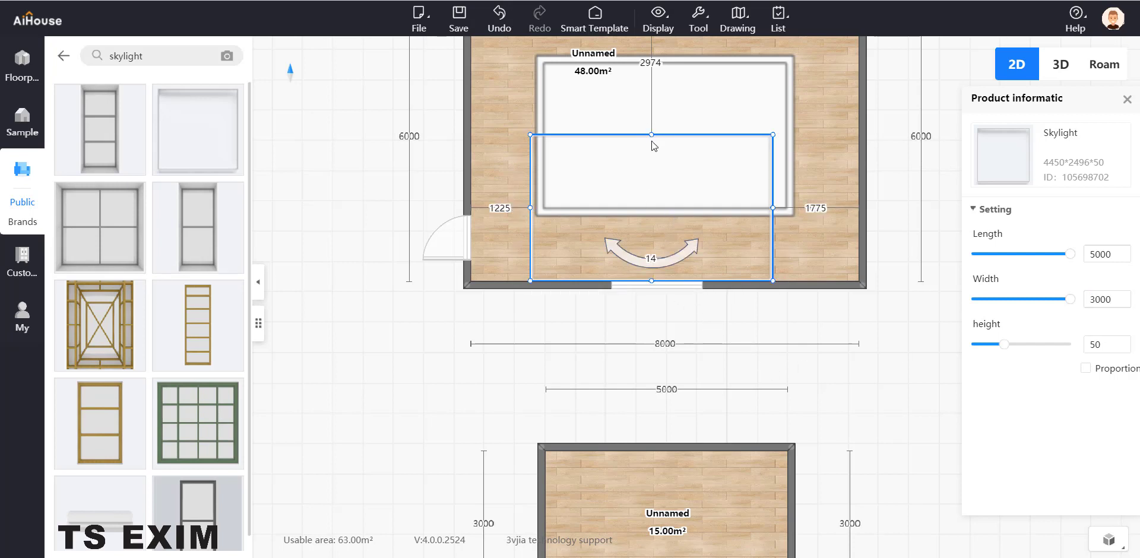
pyautogui.moveTo(680, 224); pyautogui.dragTo(695, 154)
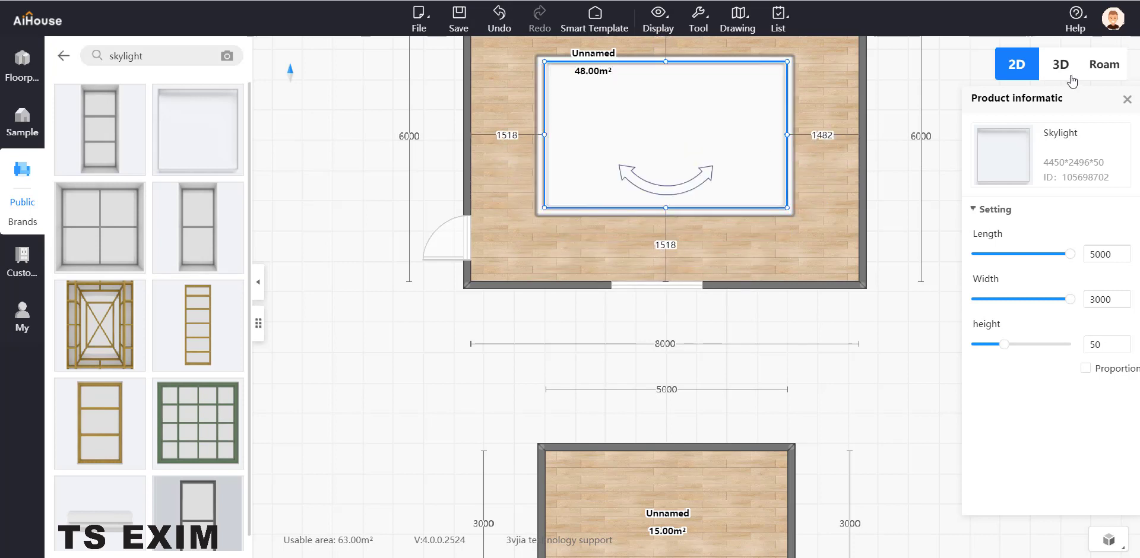
pyautogui.click(1106, 66)
pyautogui.moveTo(771, 371); pyautogui.dragTo(1018, 416)
pyautogui.click(1127, 101)
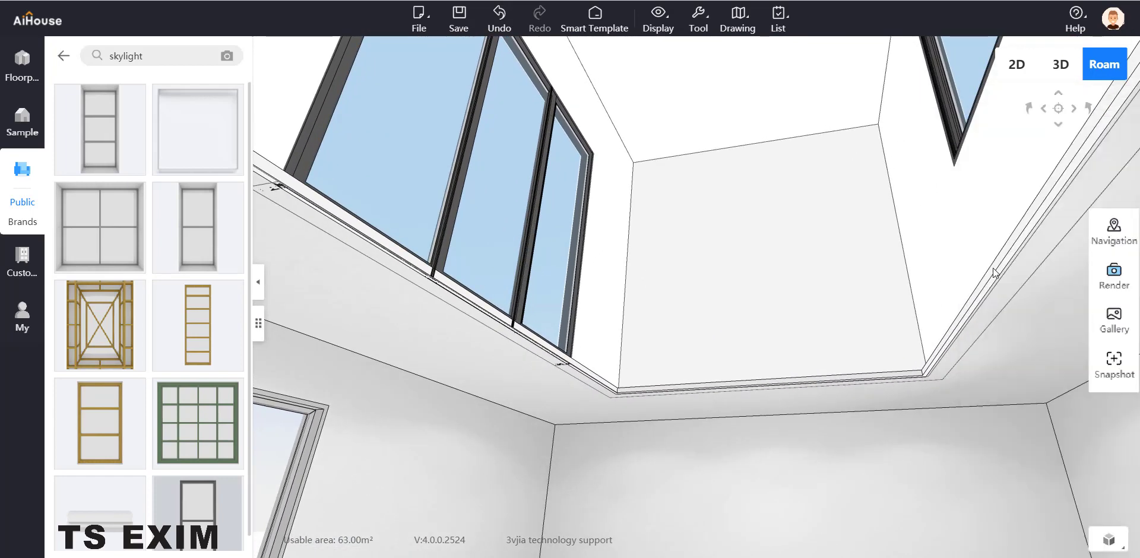
pyautogui.moveTo(825, 450); pyautogui.dragTo(368, 402)
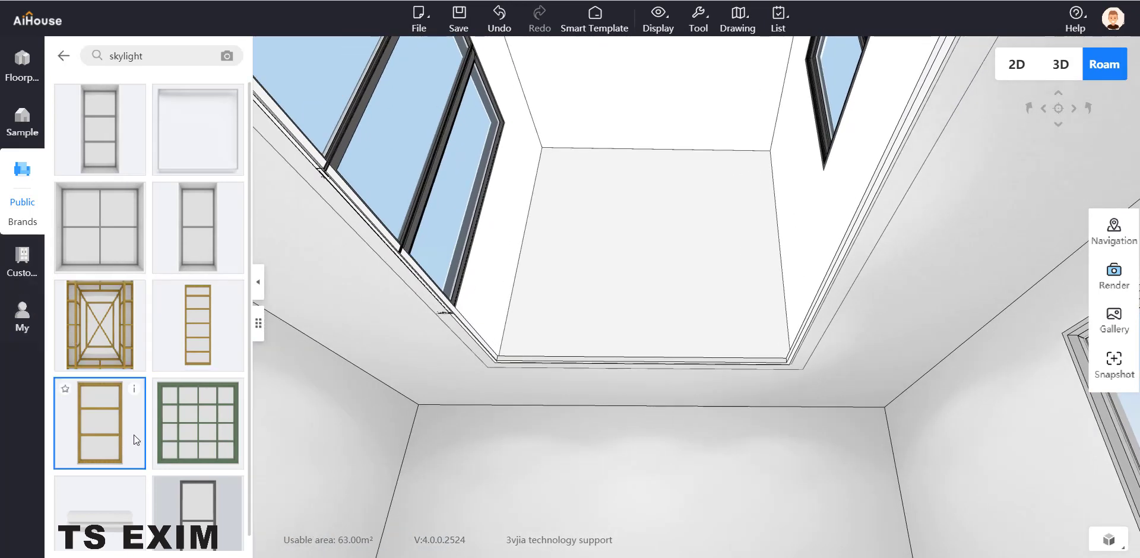
# Step: Start the Ceiling customization and open the lower room's ceiling for design
pyautogui.click(22, 261)
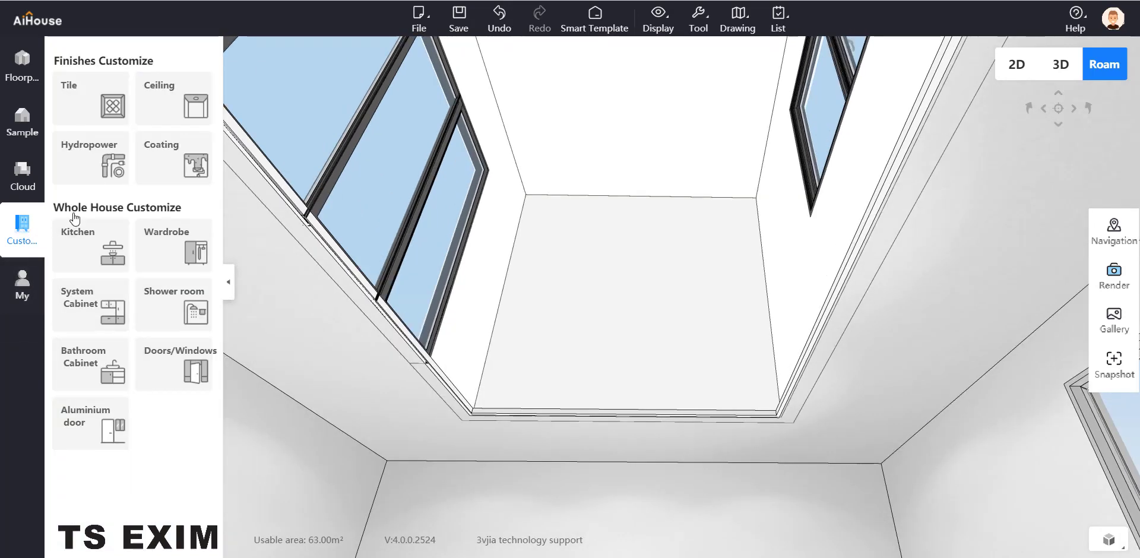
pyautogui.click(162, 94)
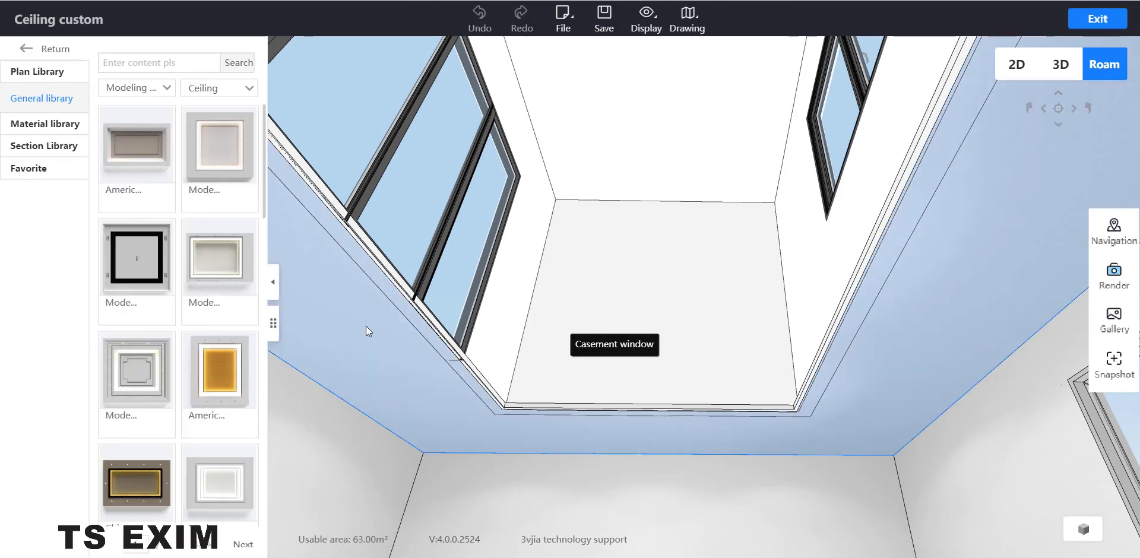
pyautogui.click(367, 325)
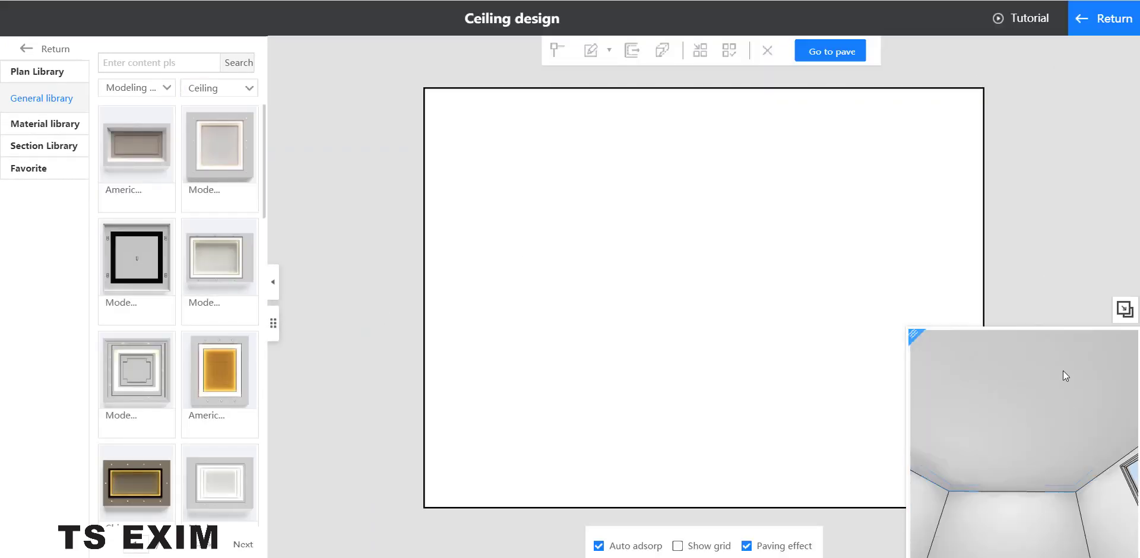
# Step: Draw a rectangle about 4375 by 2344 mm inside the ceiling outline and select it as a structural layer
pyautogui.scroll(-1, 683, 209)
pyautogui.moveTo(684, 209); pyautogui.dragTo(610, 198)
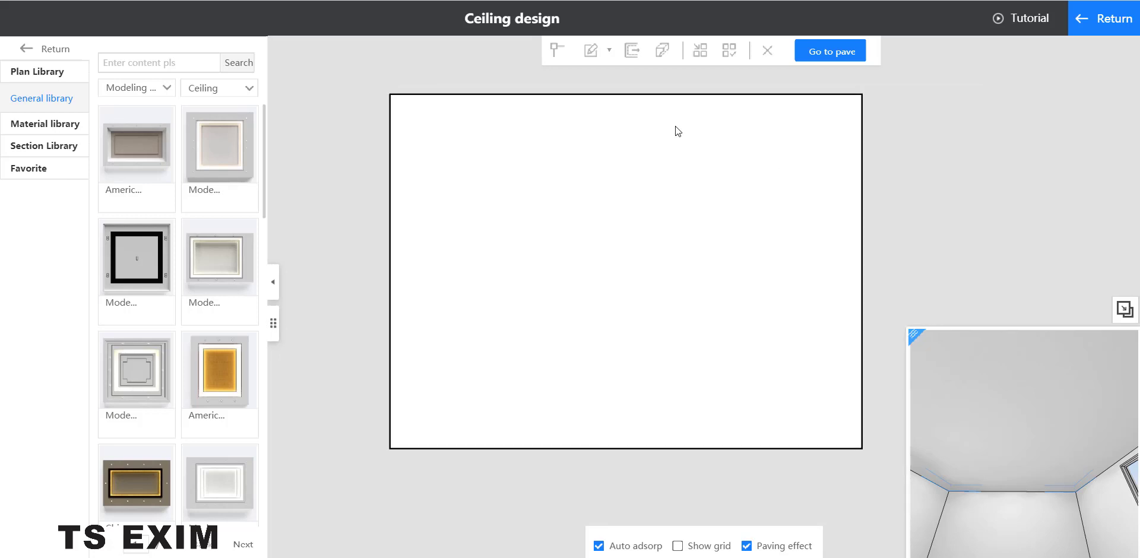
pyautogui.click(599, 174)
pyautogui.moveTo(589, 55)
pyautogui.click(591, 79)
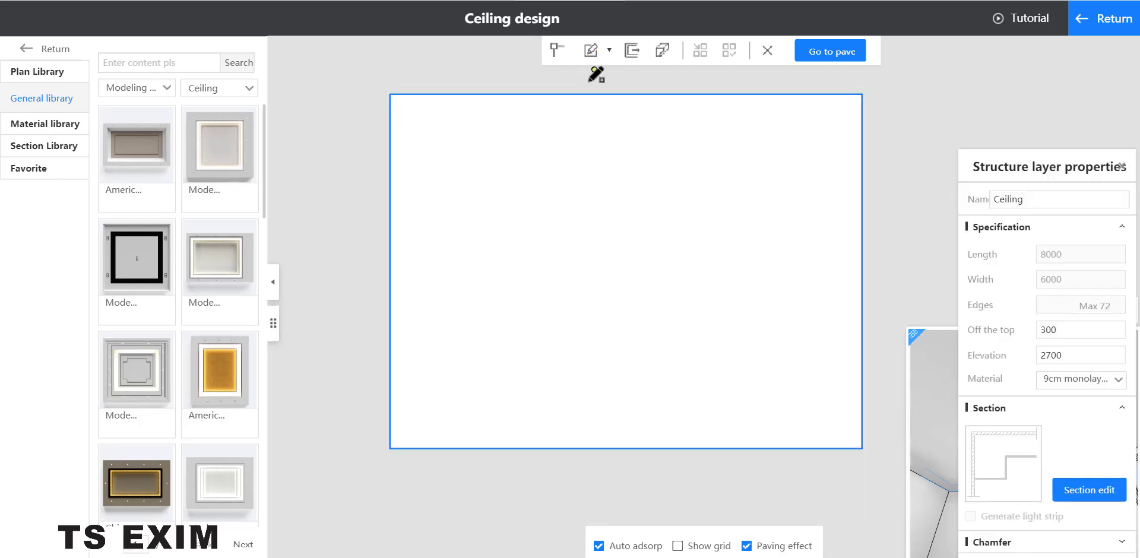
pyautogui.click(483, 218)
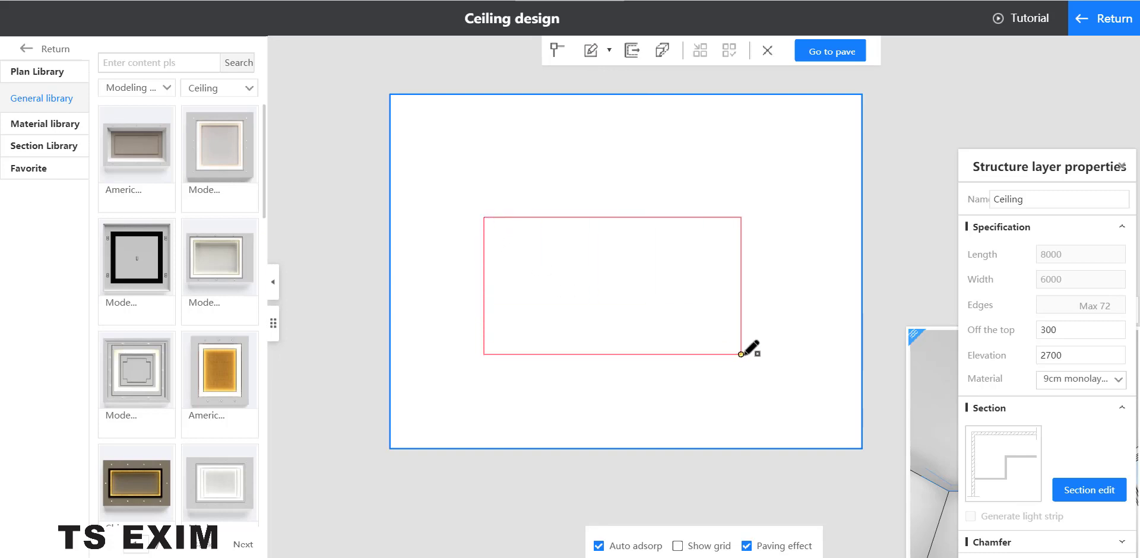
pyautogui.click(741, 354)
pyautogui.click(1121, 166)
pyautogui.click(605, 310)
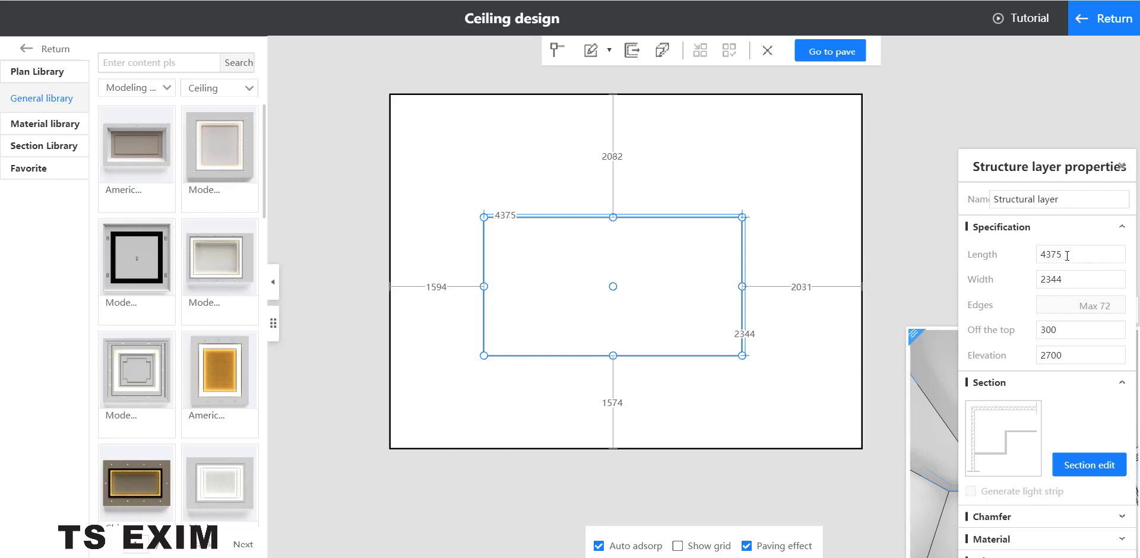
# Step: Set the structural layer's length to 5000 mm and width to 3000 mm
pyautogui.moveTo(1067, 255); pyautogui.dragTo(998, 256)
pyautogui.write('5000')
pyautogui.press('Return')
pyautogui.moveTo(1074, 277); pyautogui.dragTo(999, 293)
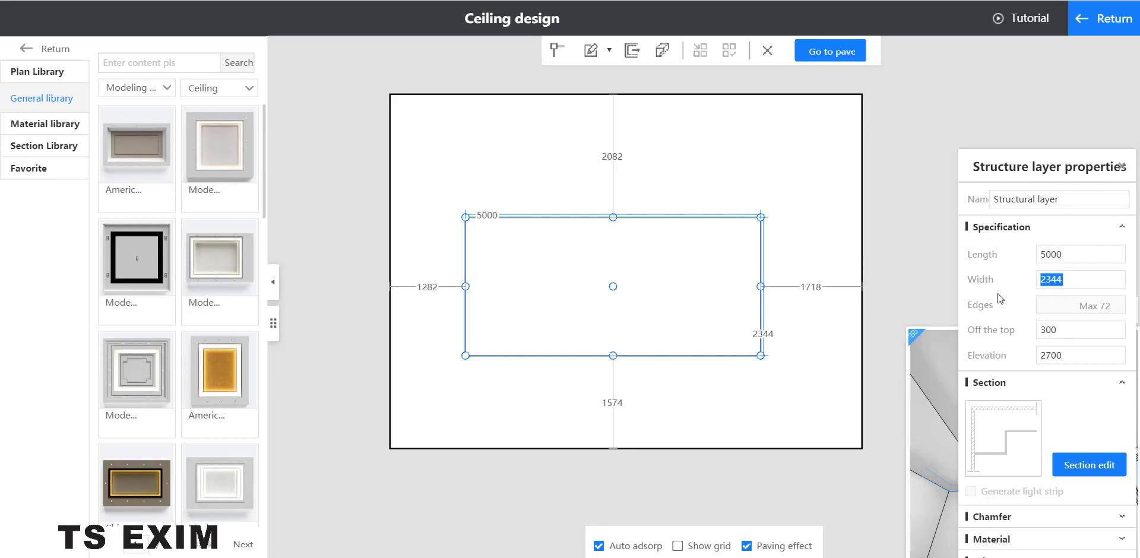
pyautogui.write('3000')
pyautogui.press('Return')
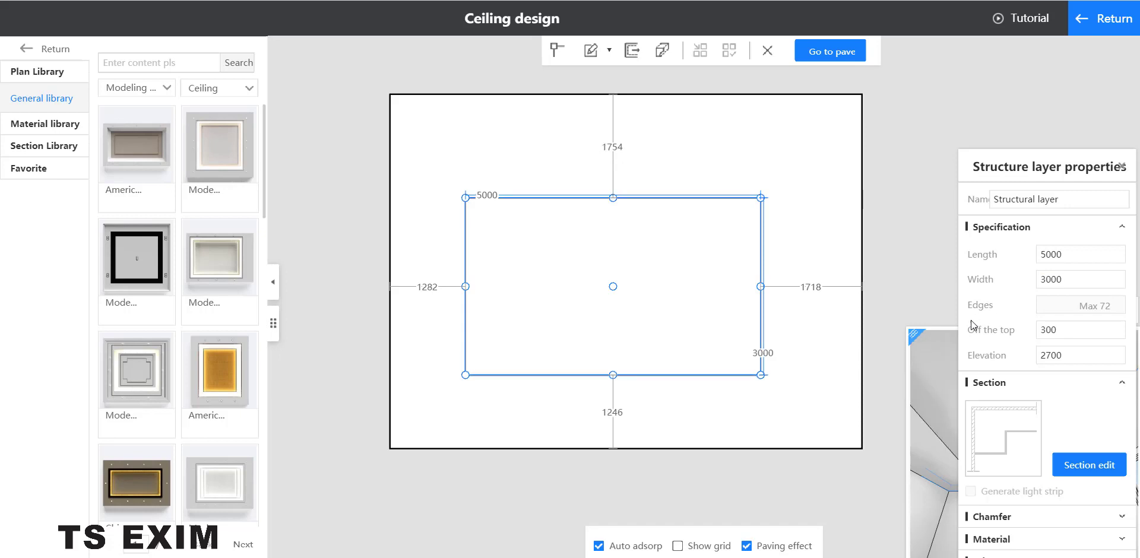
# Step: Center the structural layer on the ceiling by setting its lower and left edge distances to 1500 mm
pyautogui.scroll(-2, 1116, 179)
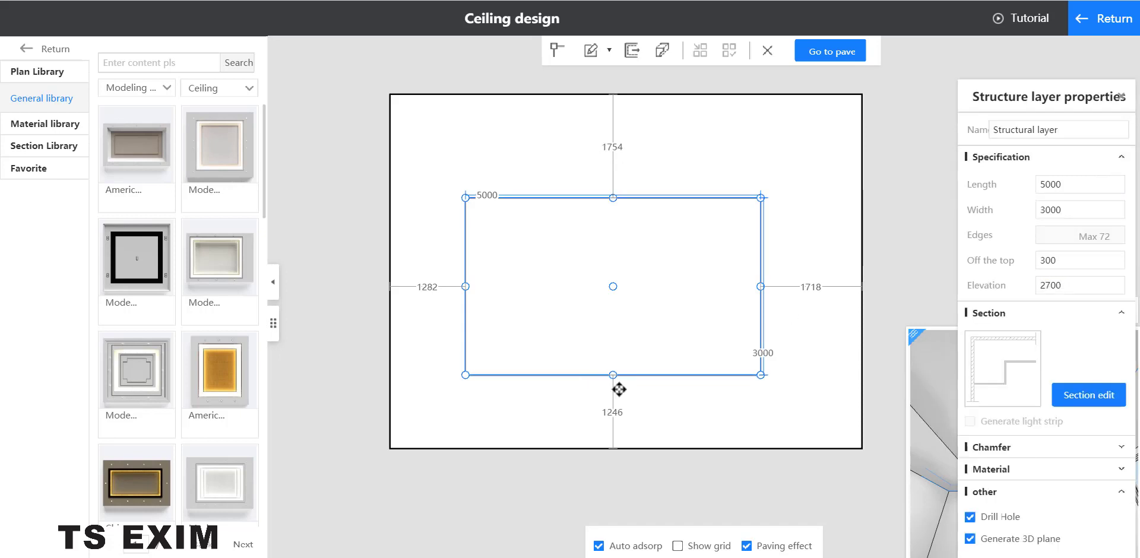
pyautogui.click(622, 412)
pyautogui.write('1500')
pyautogui.press('Return')
pyautogui.click(438, 270)
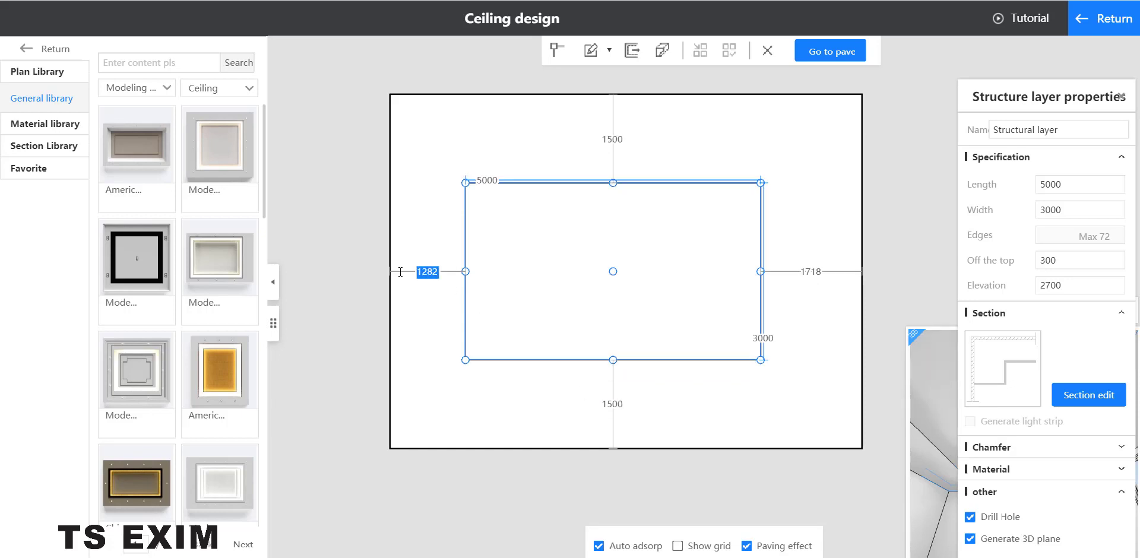
pyautogui.write('1500')
pyautogui.press('Return')
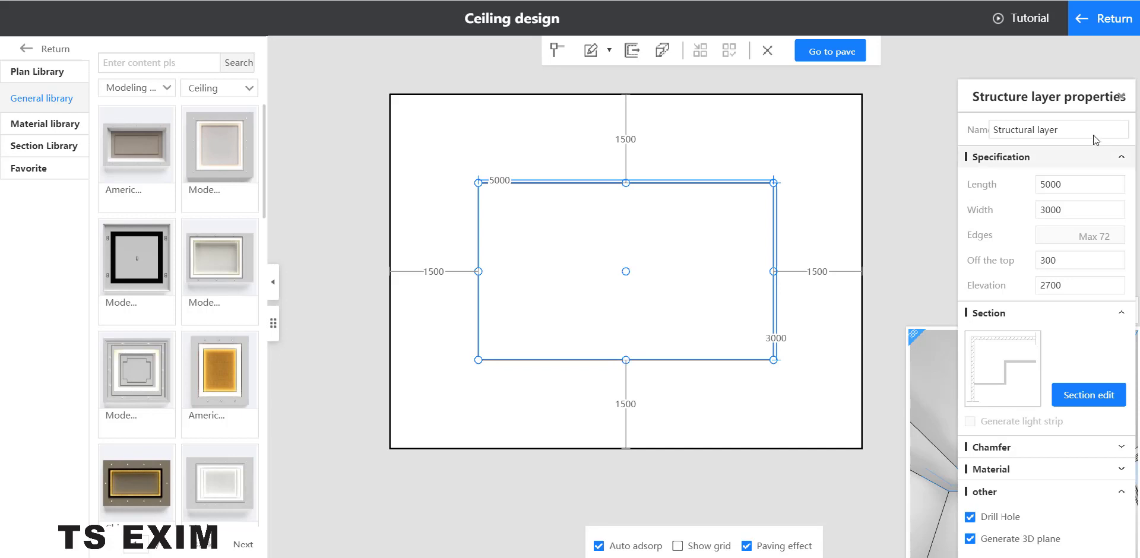
# Step: Turn off Generate 3D plane for the rectangular structural layer and close its properties
pyautogui.click(1121, 97)
pyautogui.click(719, 231)
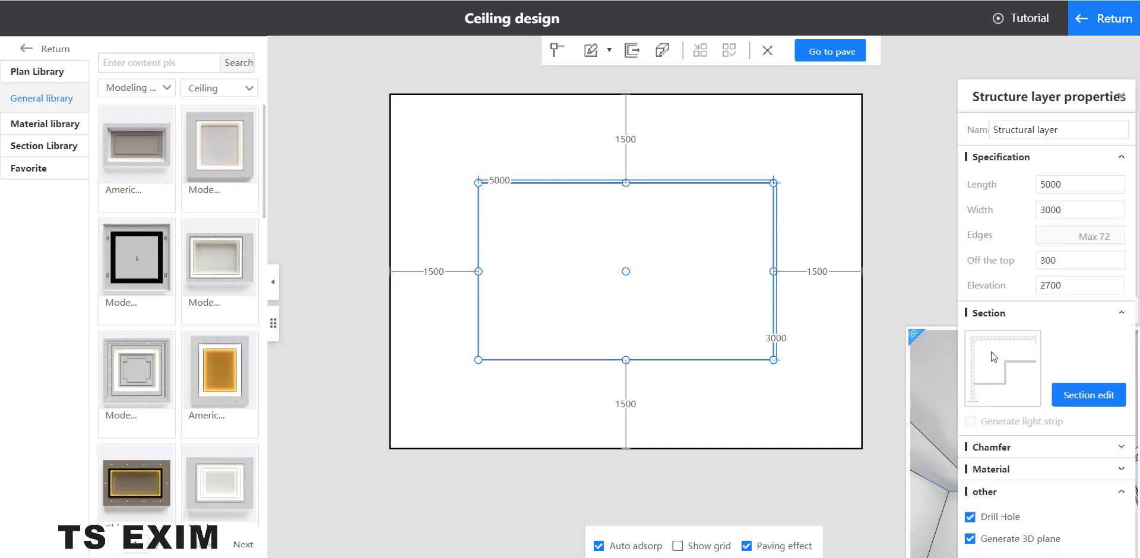
pyautogui.moveTo(1034, 98); pyautogui.dragTo(689, 58)
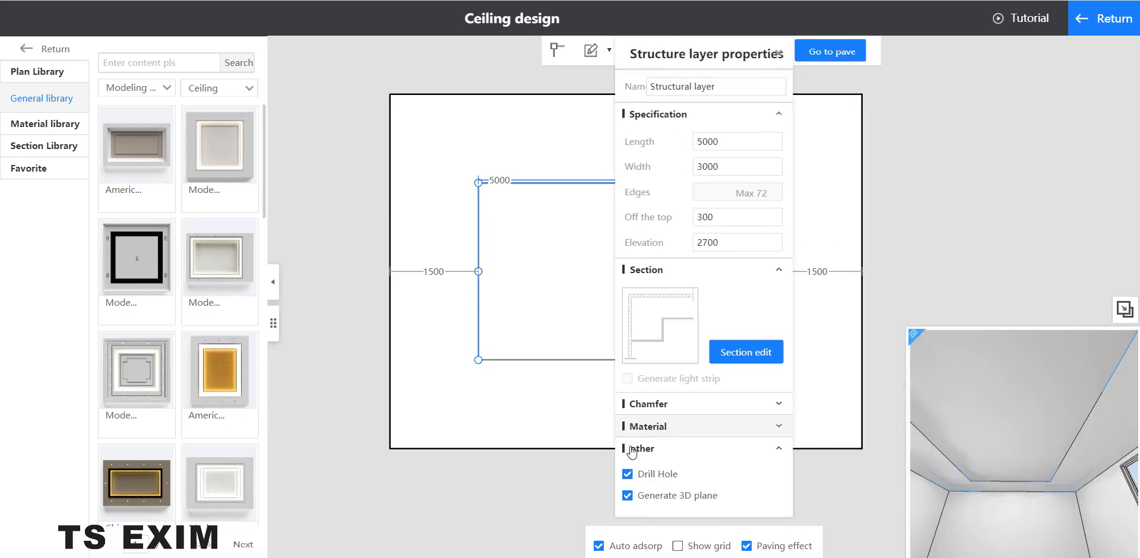
pyautogui.click(627, 495)
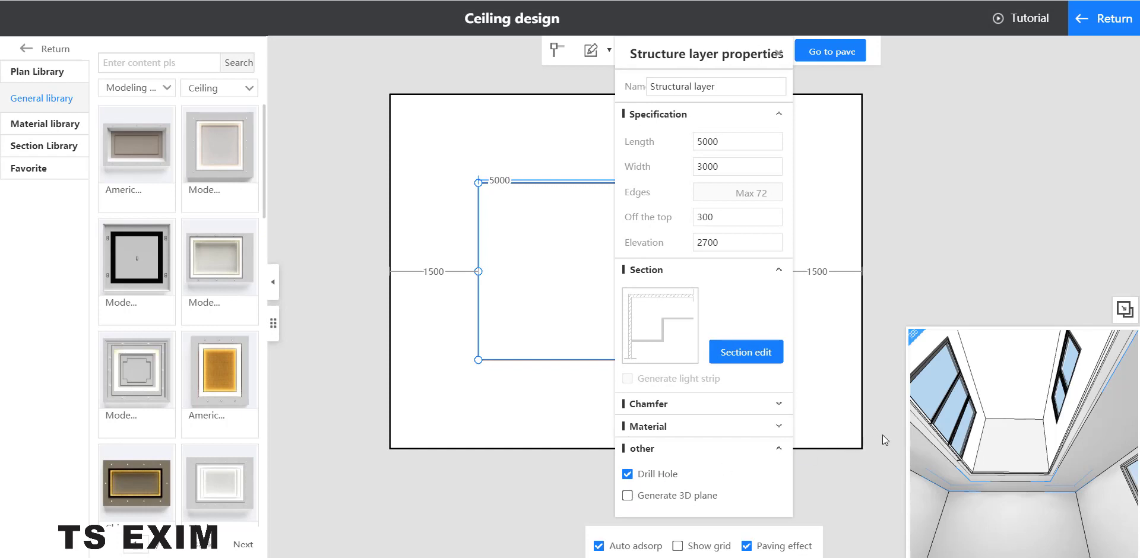
pyautogui.click(778, 53)
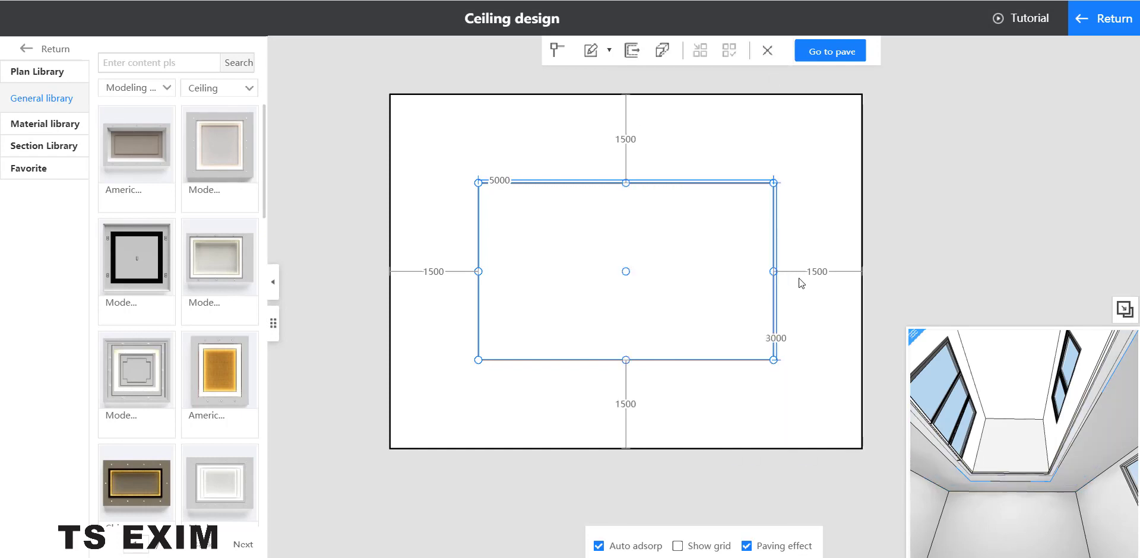
pyautogui.click(812, 193)
pyautogui.click(594, 246)
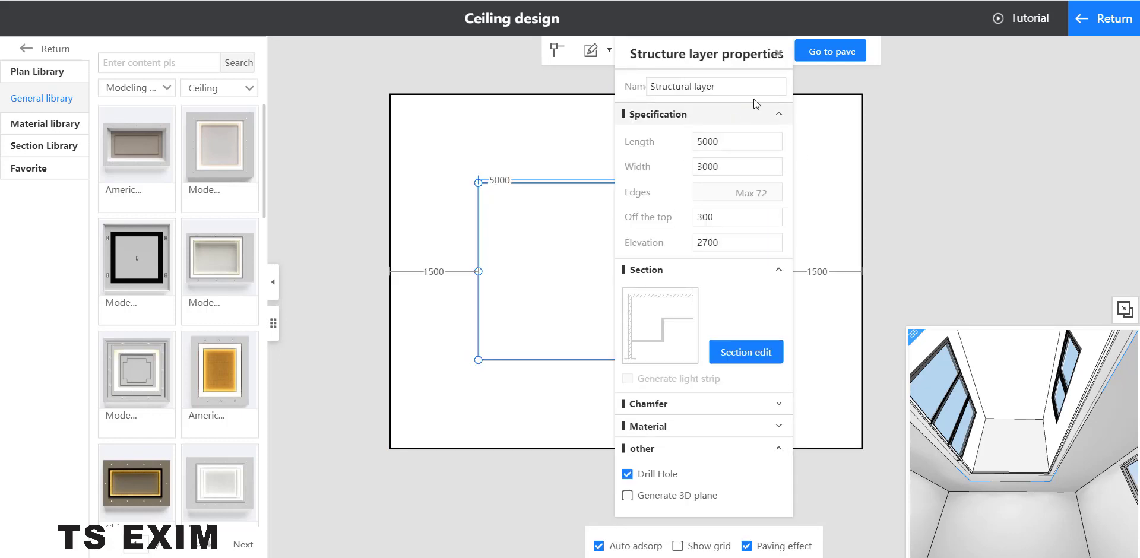
pyautogui.click(777, 52)
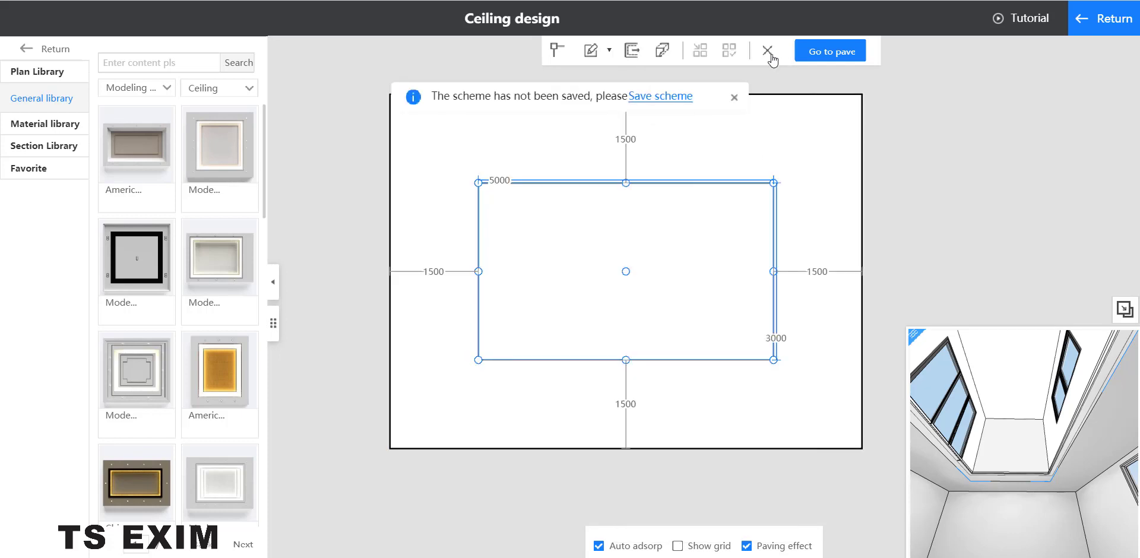
# Step: Open Downlight installation for the structural layer and install a Downlight from the material library along one edge
pyautogui.rightClick(663, 252)
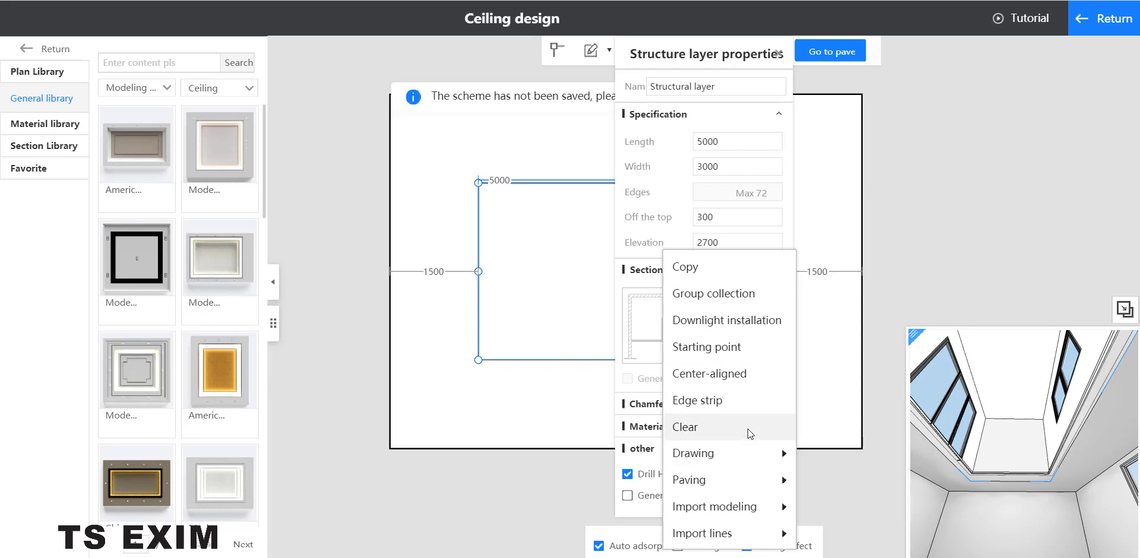
pyautogui.click(736, 322)
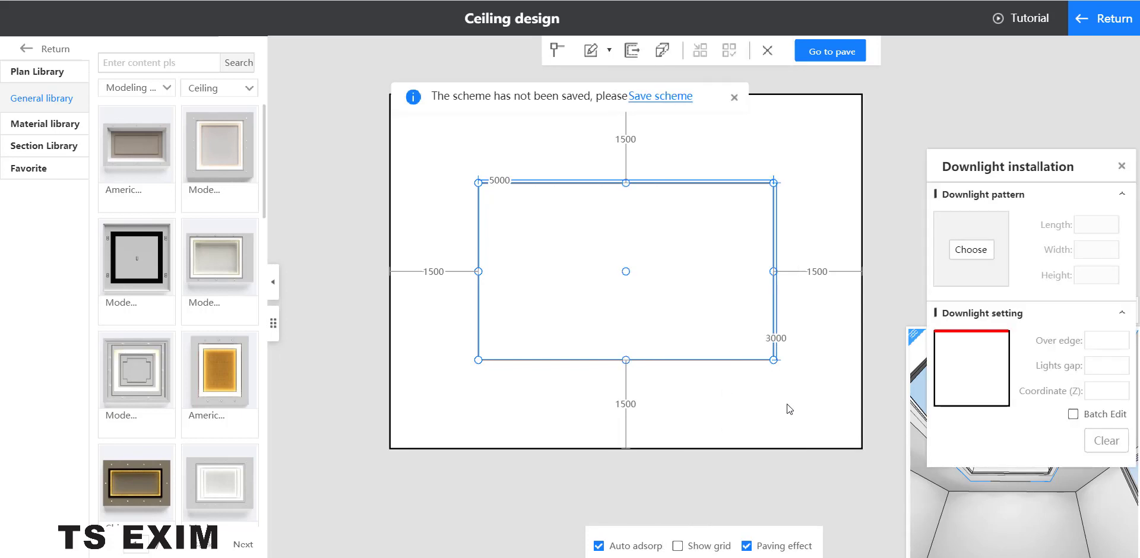
pyautogui.click(970, 249)
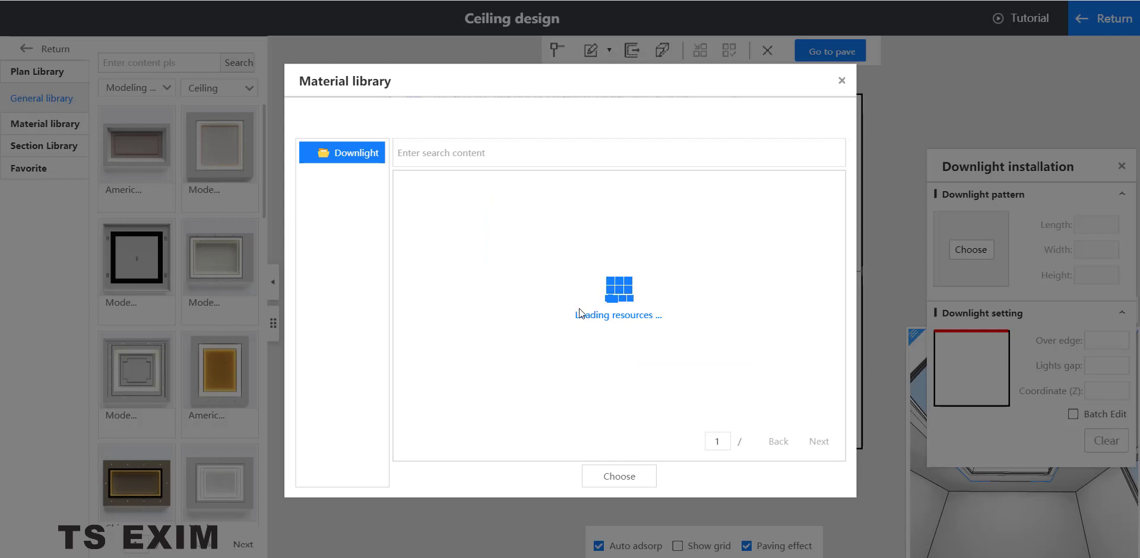
pyautogui.click(614, 247)
pyautogui.click(631, 476)
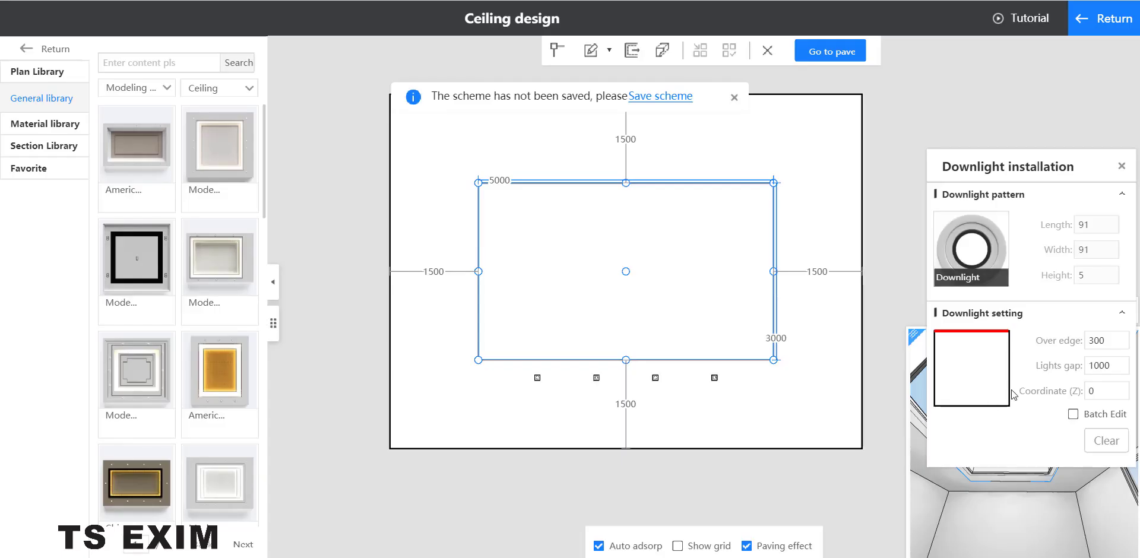
# Step: Enable Batch Edit, clear the single-edge downlights, install the Downlight along all four edges, and inspect the 3D preview
pyautogui.click(1073, 414)
pyautogui.click(1106, 441)
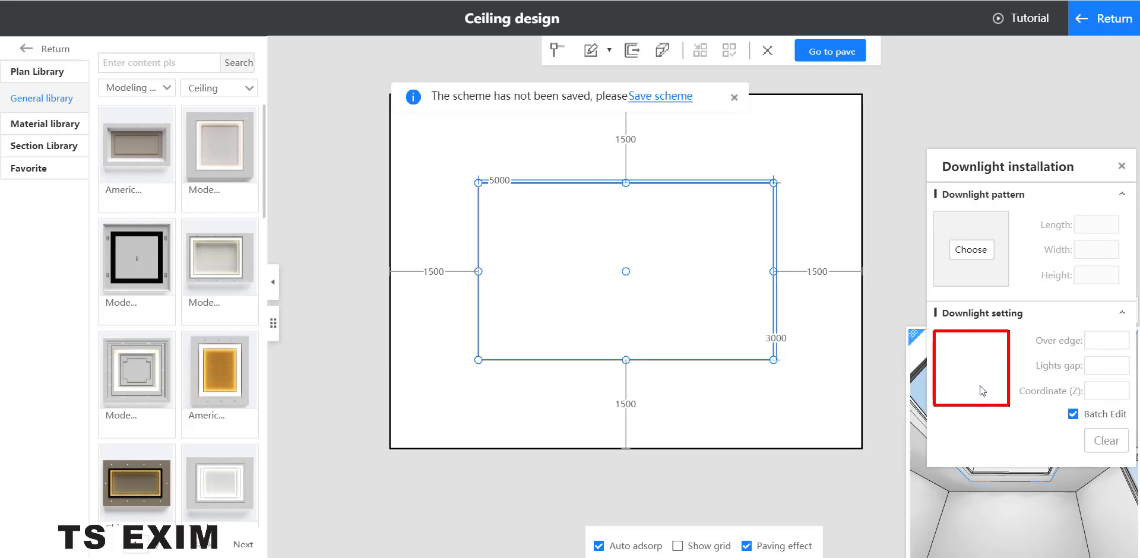
pyautogui.click(963, 256)
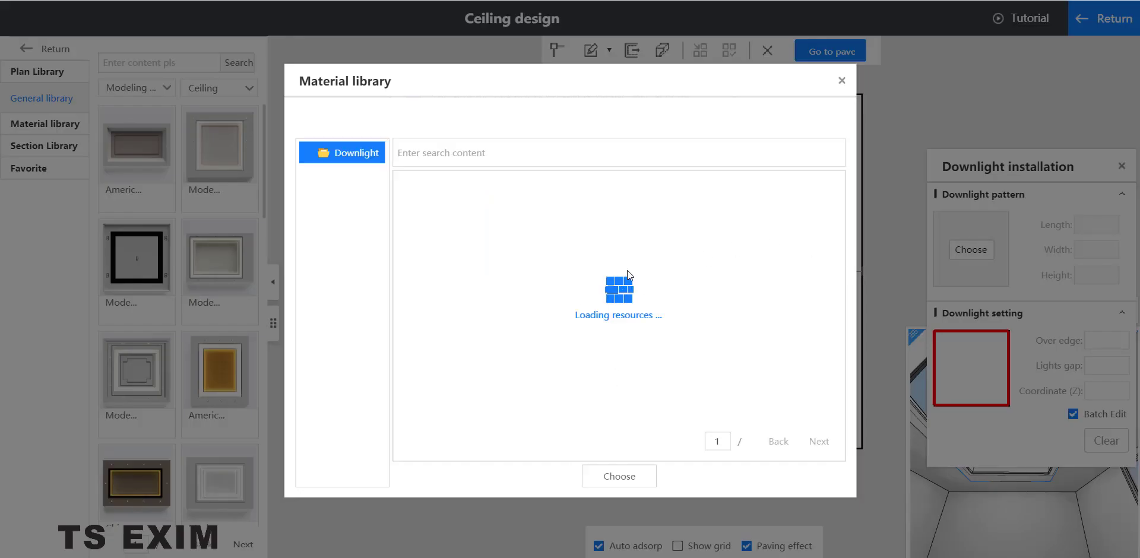
pyautogui.click(621, 227)
pyautogui.click(623, 475)
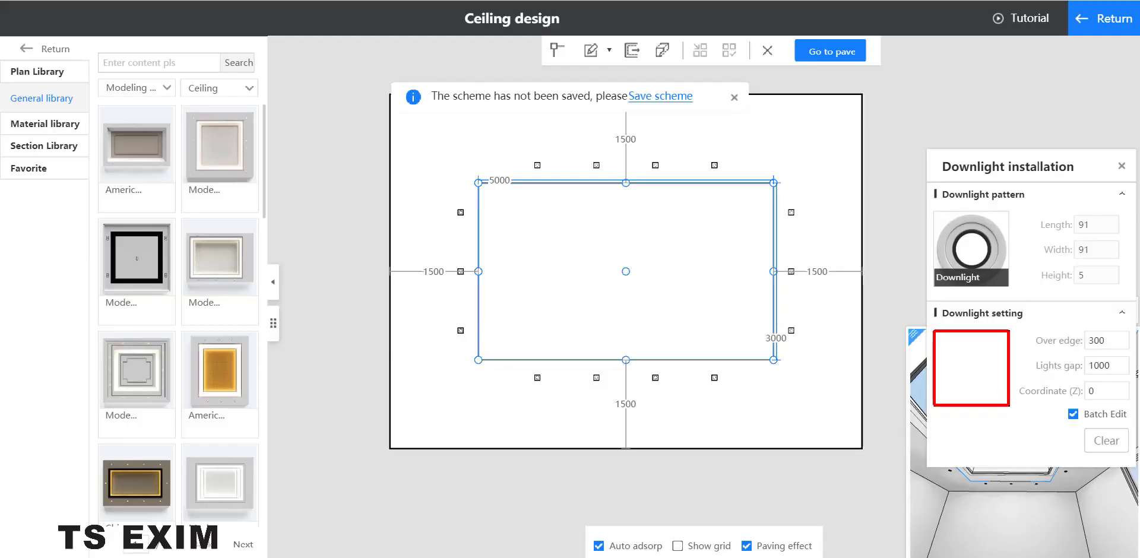
pyautogui.click(1120, 167)
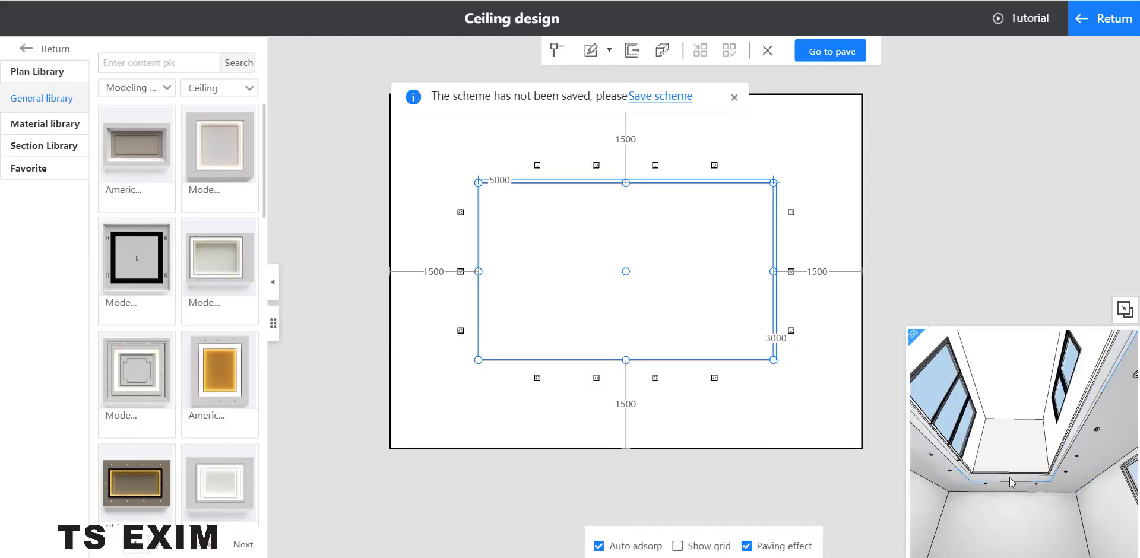
pyautogui.moveTo(978, 394); pyautogui.dragTo(923, 529)
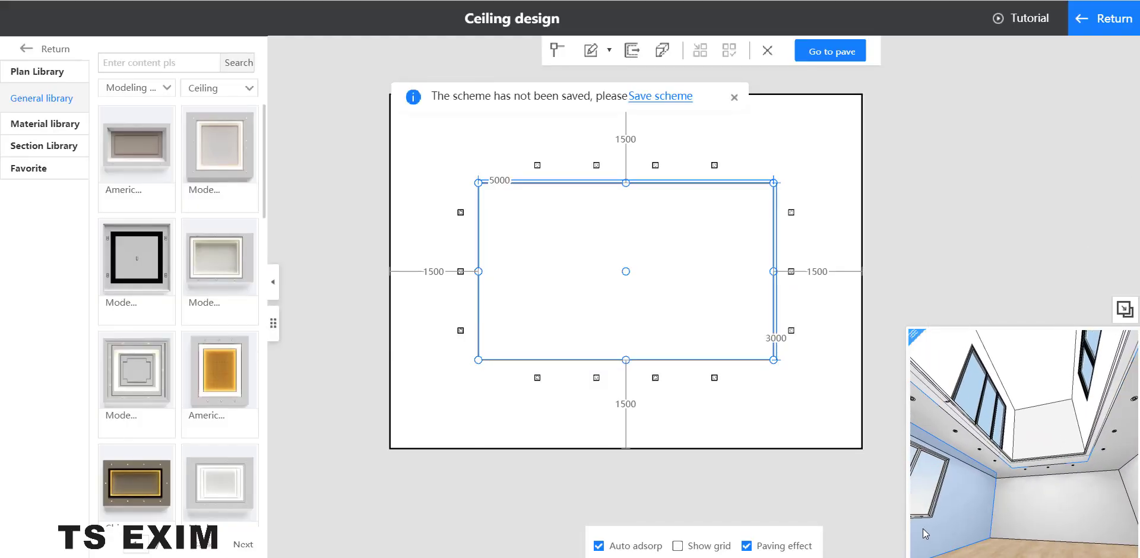